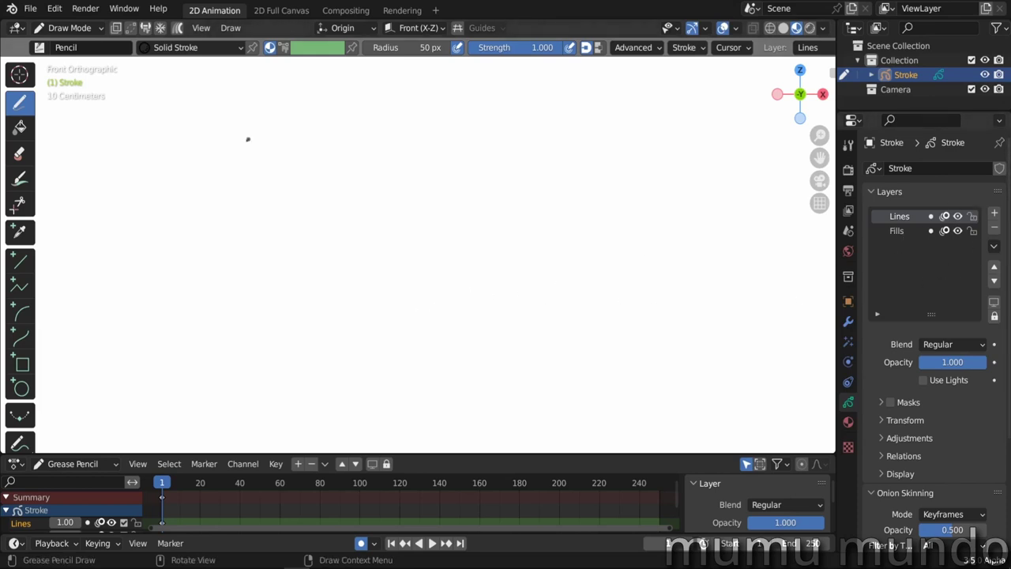
# Start a new file from the 2D Animation template
pyautogui.click(30, 8)
pyautogui.moveTo(49, 25)
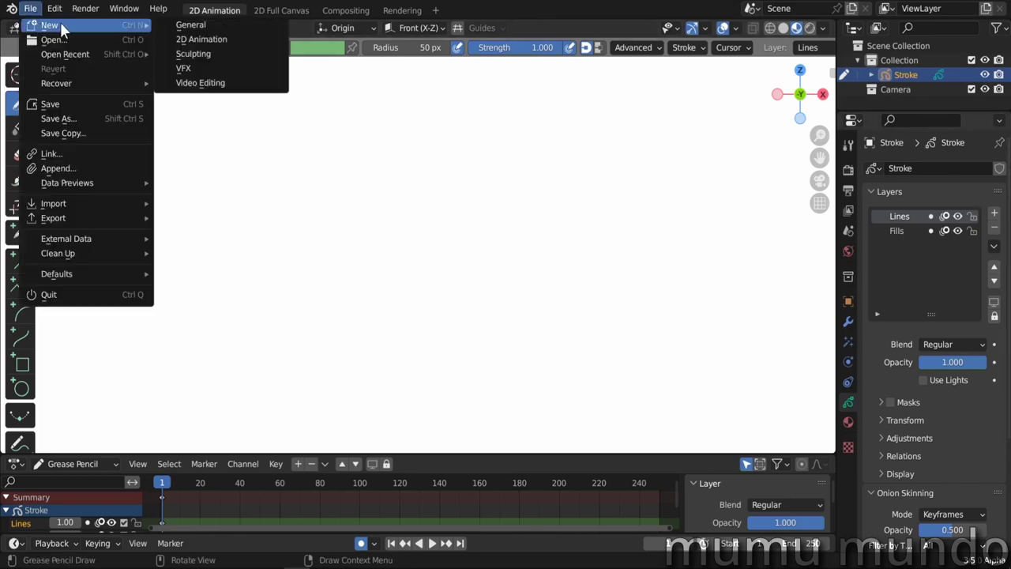
pyautogui.click(202, 39)
# Rename the Grease Pencil layer Fills to "eyes" and the layer Lines to "irises"
pyautogui.click(897, 230)
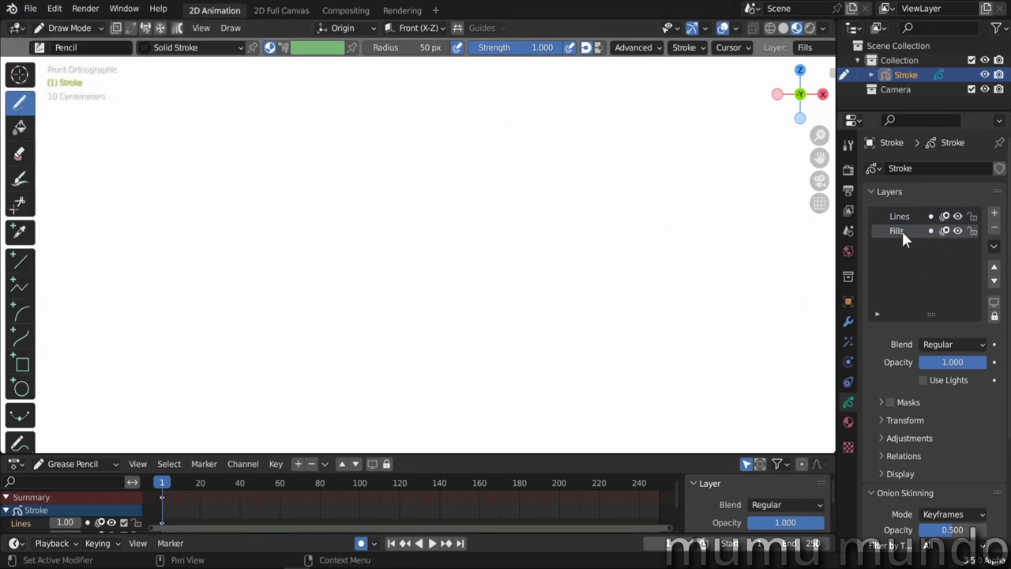
pyautogui.write('ey')
pyautogui.doubleClick(899, 216)
pyautogui.write('irises')
pyautogui.press('Return')
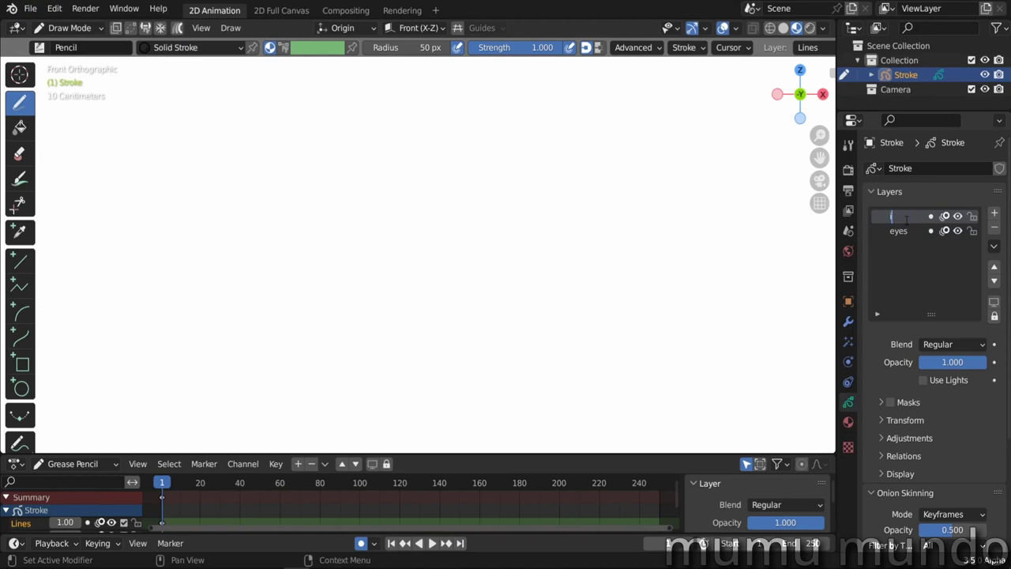
# Widen the properties area and add a Mirror modifier to the Stroke object
pyautogui.moveTo(836, 316); pyautogui.dragTo(790, 316)
pyautogui.click(801, 320)
pyautogui.click(861, 168)
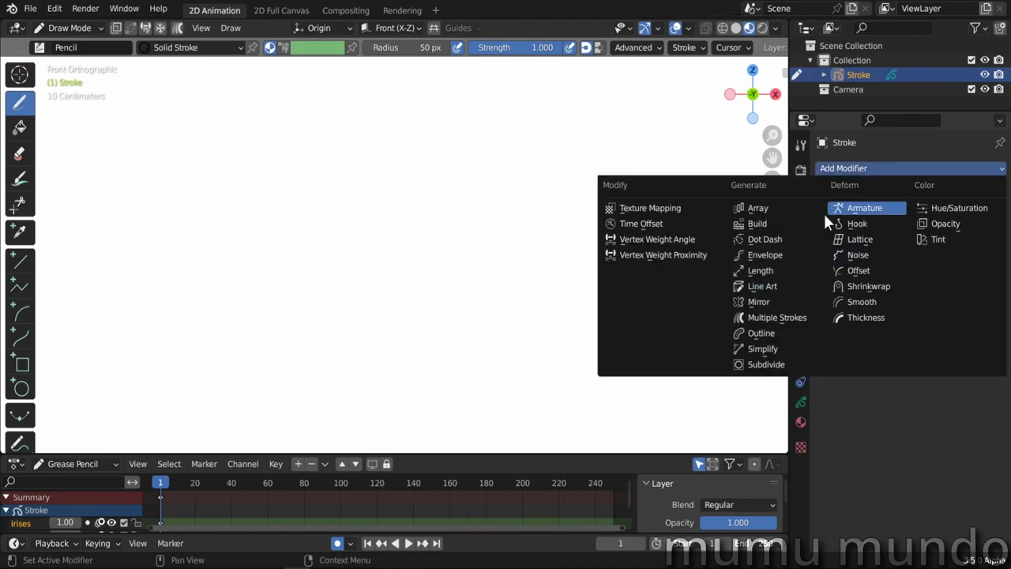
pyautogui.click(777, 300)
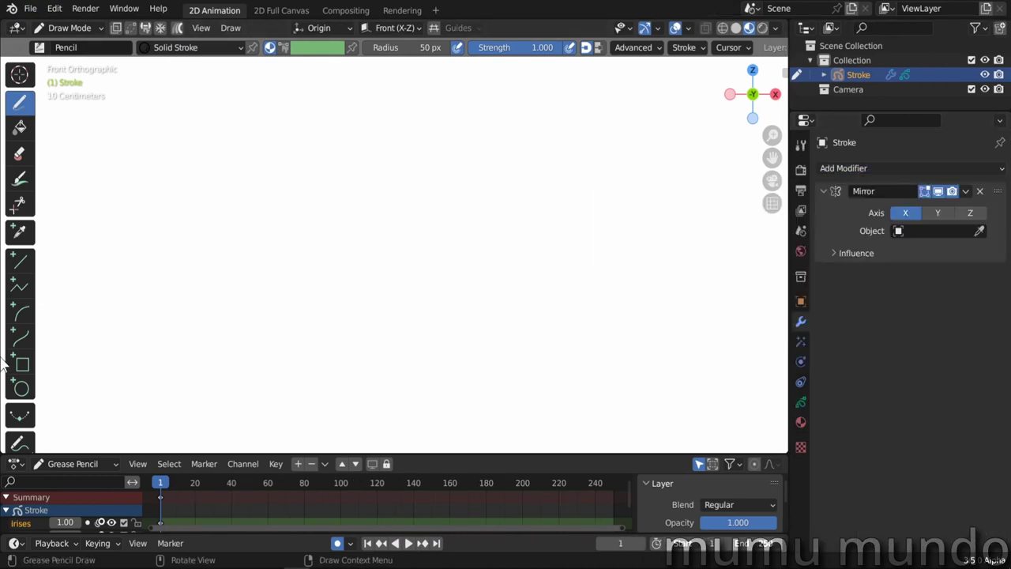
# Set up the Circle tool with the Solid Fill material, Color Attribute mode and a light blue palette colour
pyautogui.click(21, 386)
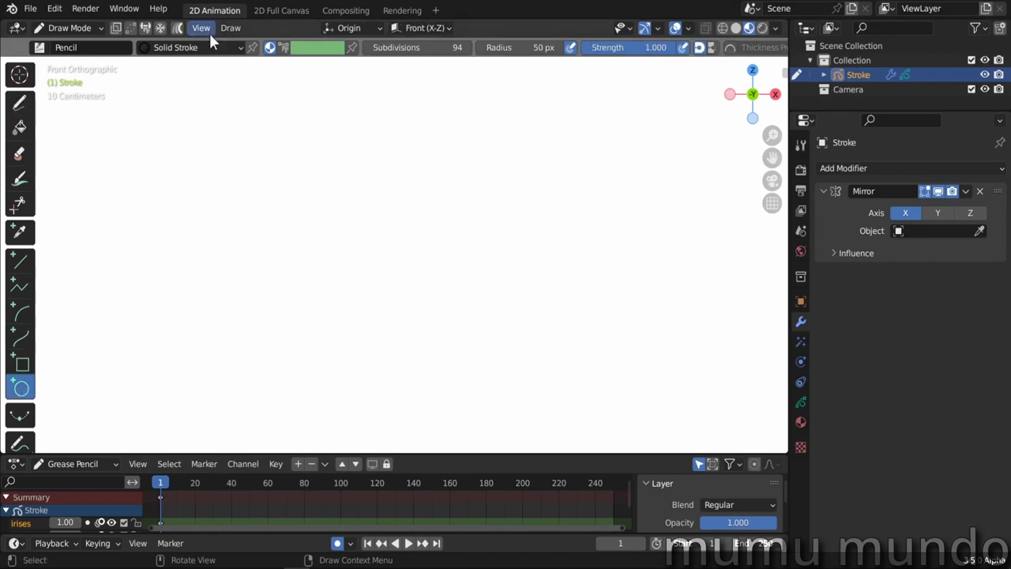
pyautogui.click(174, 47)
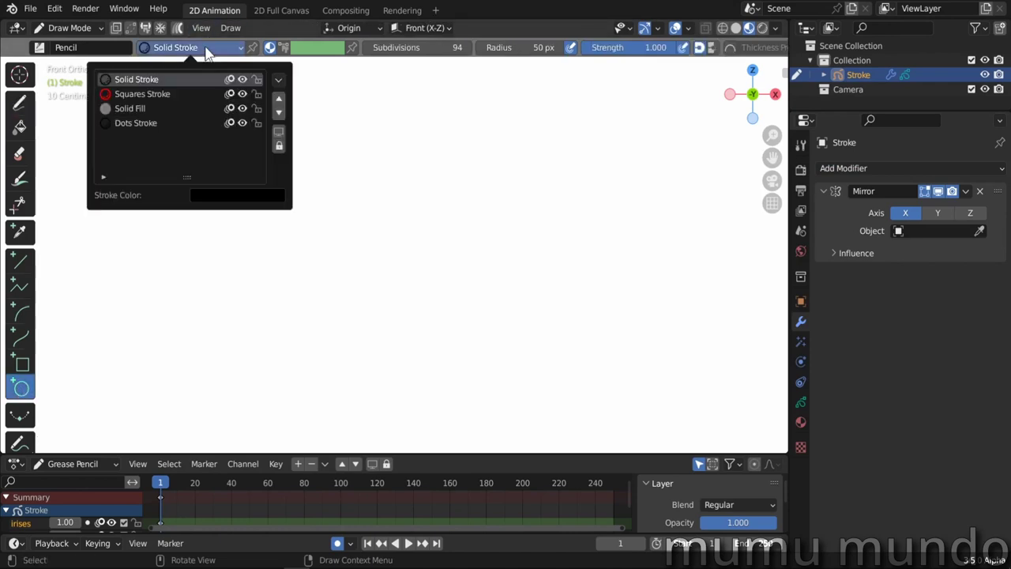
pyautogui.click(143, 110)
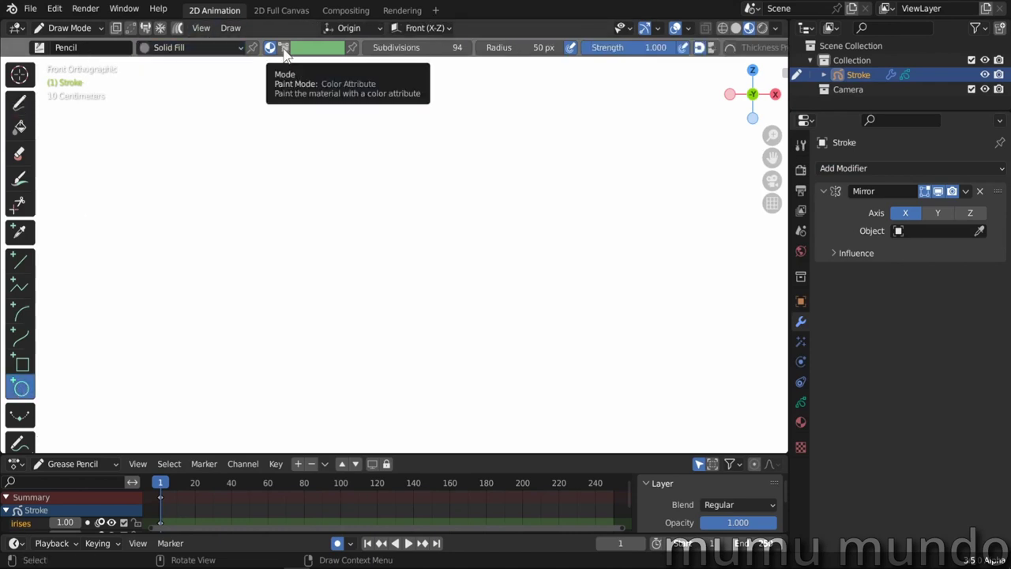
pyautogui.click(284, 49)
pyautogui.click(317, 49)
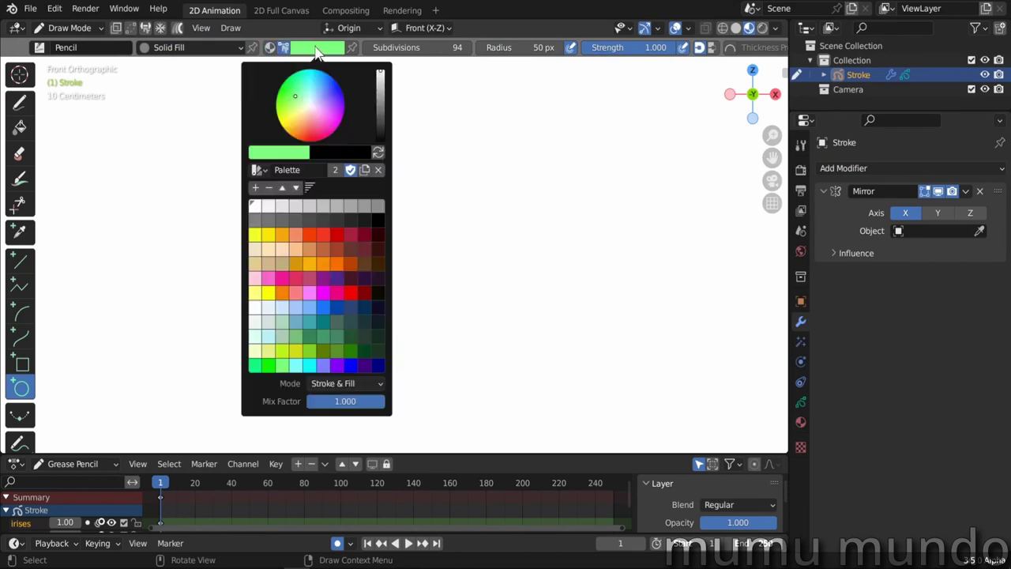
pyautogui.click(300, 309)
pyautogui.keyDown('ctrl'); pyautogui.scroll(-4, 928, 305); pyautogui.keyUp('ctrl')
# Make the eyes layer active with Autolock Inactive Layers enabled, and draw a large light blue circle for the left eye
pyautogui.click(869, 231)
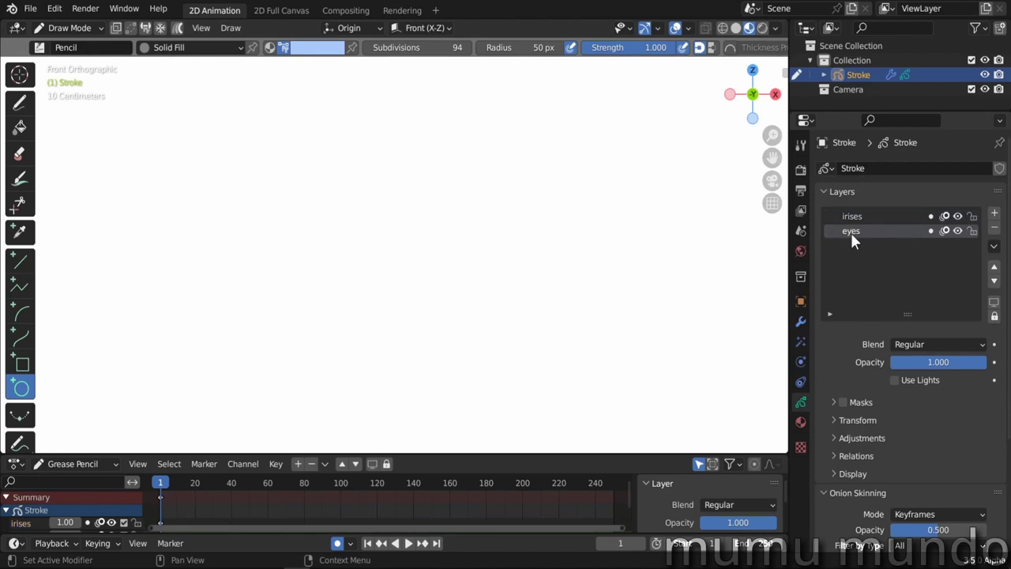
pyautogui.click(993, 246)
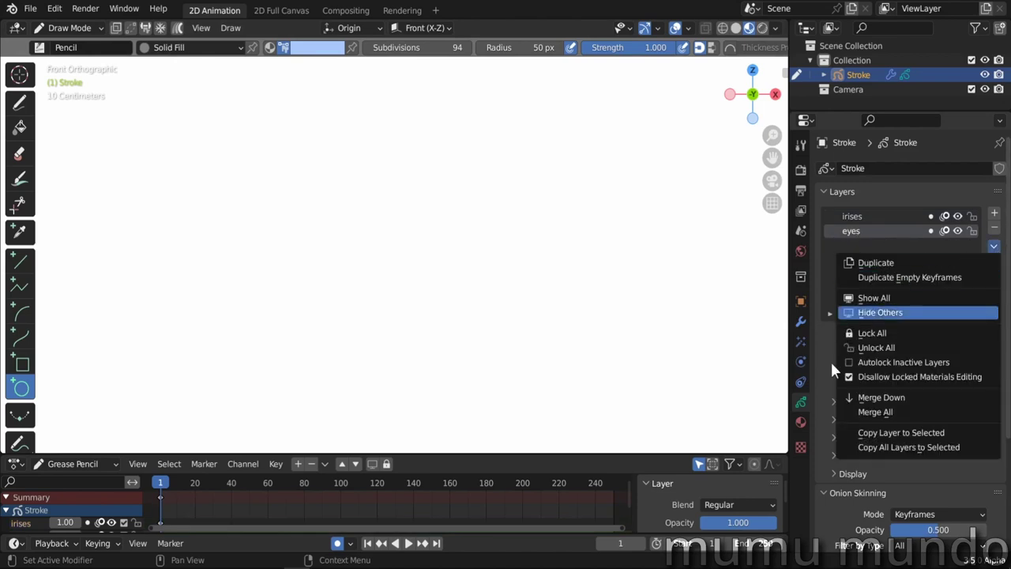
pyautogui.click(899, 363)
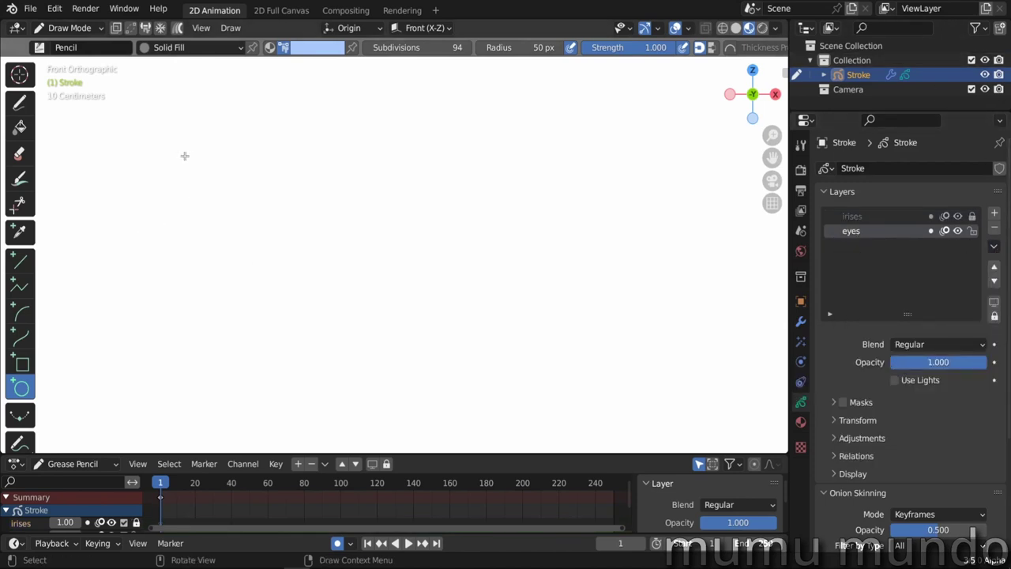
pyautogui.moveTo(182, 155)
pyautogui.mouseDown()
pyautogui.moveTo(280, 277)
pyautogui.moveTo(365, 335)
pyautogui.mouseUp()
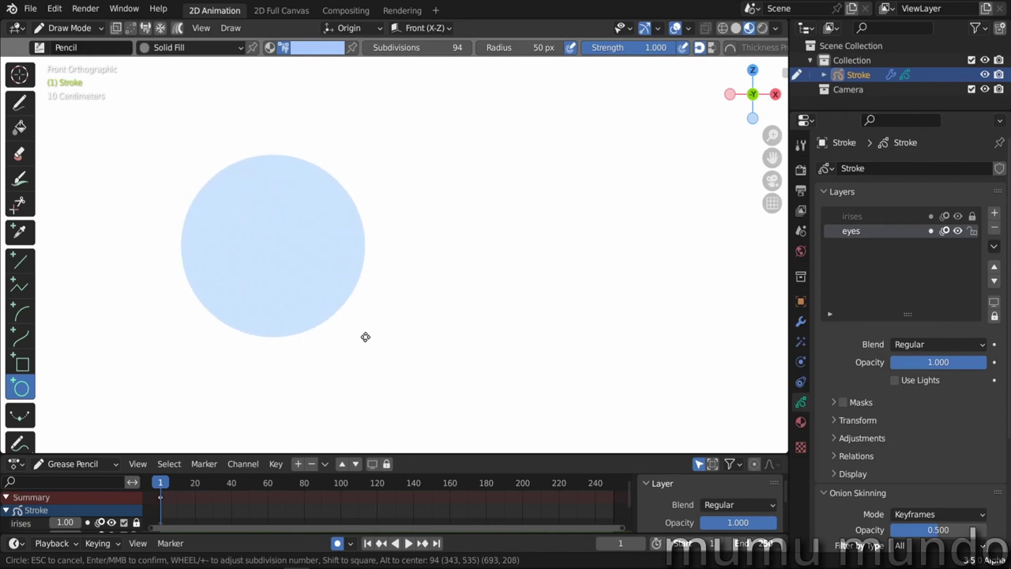
pyautogui.press('Return')
# On the irises layer, draw a smaller dark brown circle and centre it in the left eye as the iris
pyautogui.click(857, 217)
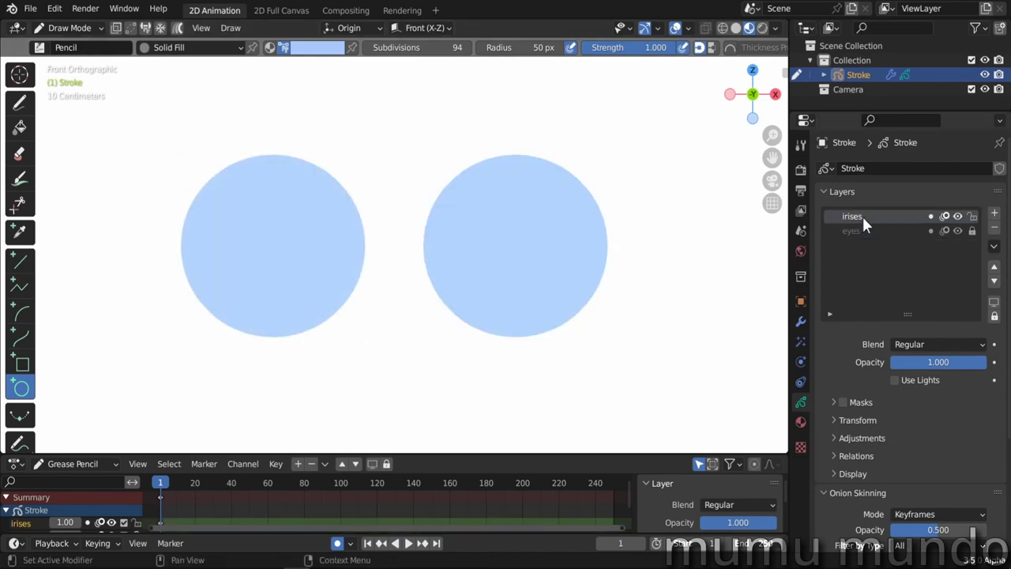
pyautogui.click(317, 49)
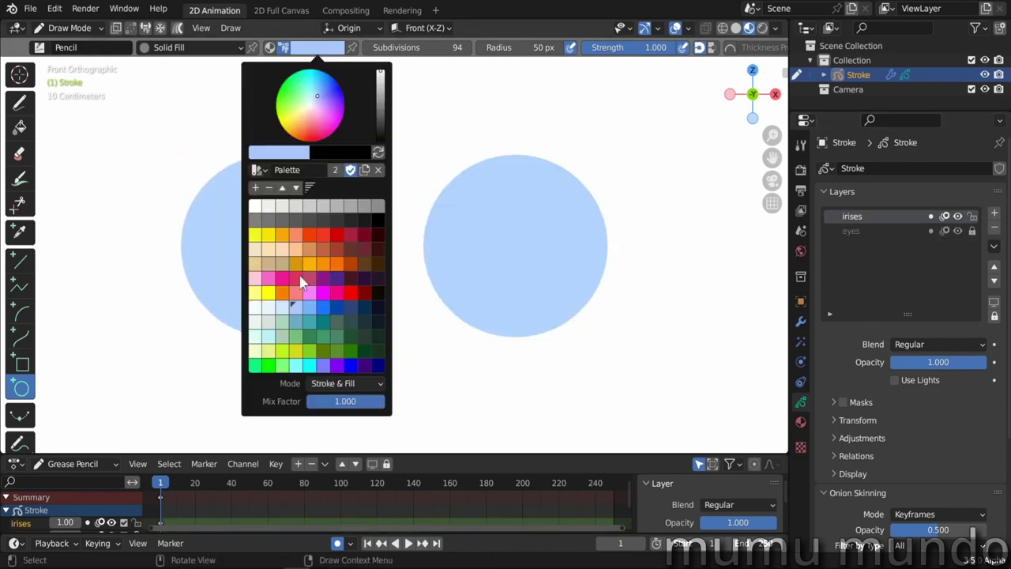
pyautogui.click(352, 279)
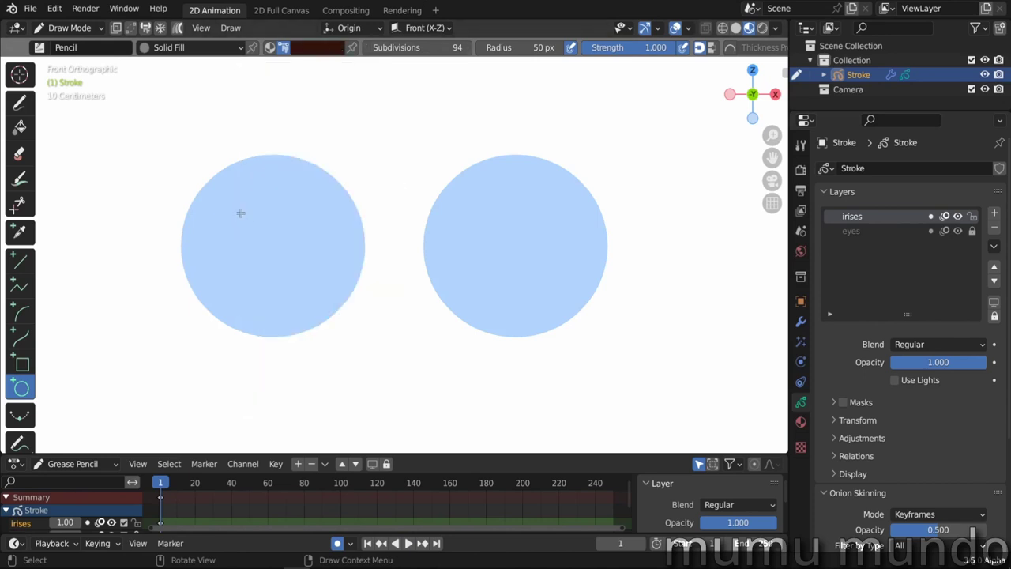
pyautogui.moveTo(240, 212); pyautogui.dragTo(314, 285)
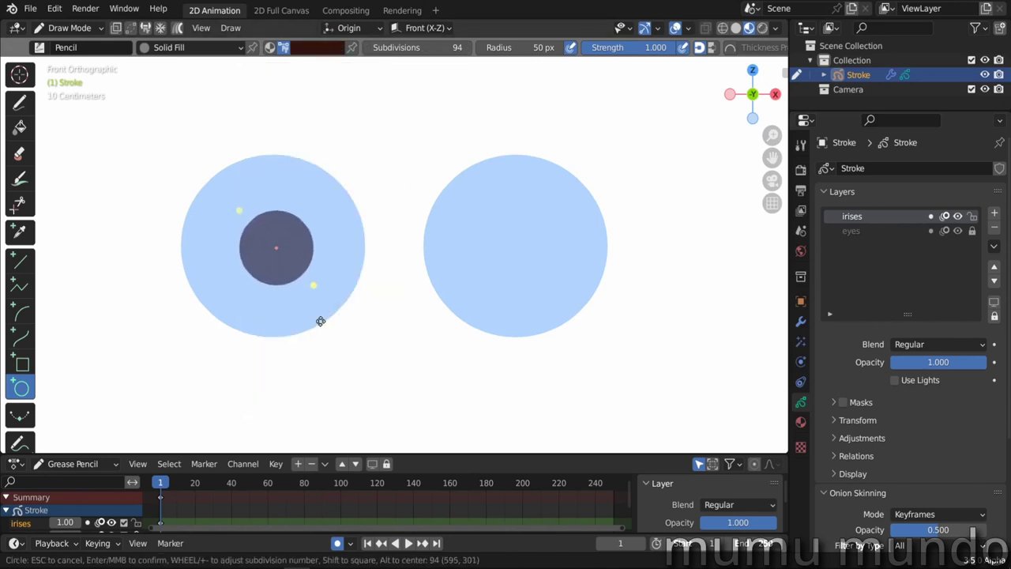
pyautogui.moveTo(320, 321); pyautogui.dragTo(315, 320)
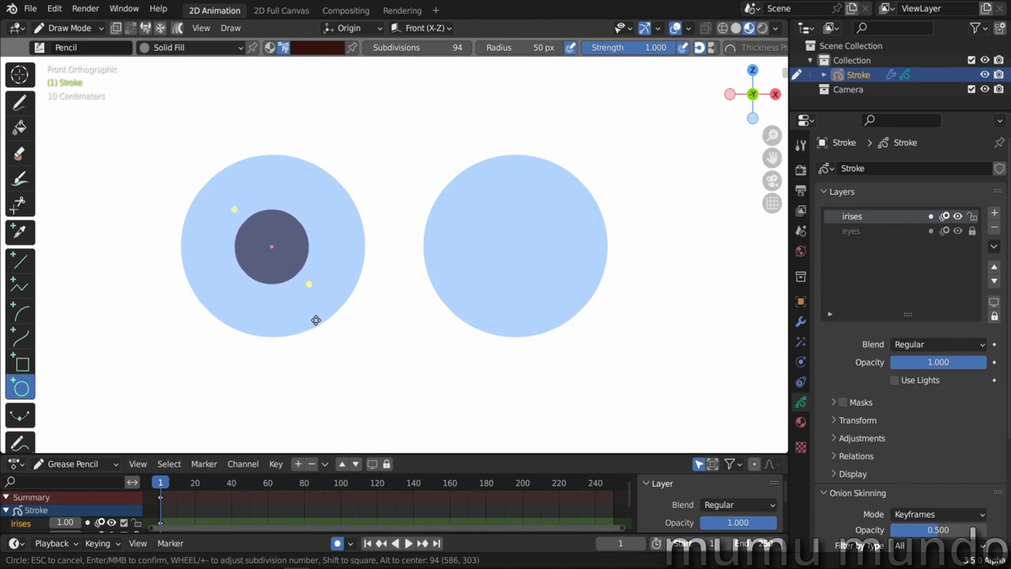
pyautogui.press('Return')
# Draw two white highlight circles in the left iris, a larger one at the upper left and a smaller one at the lower right
pyautogui.click(316, 48)
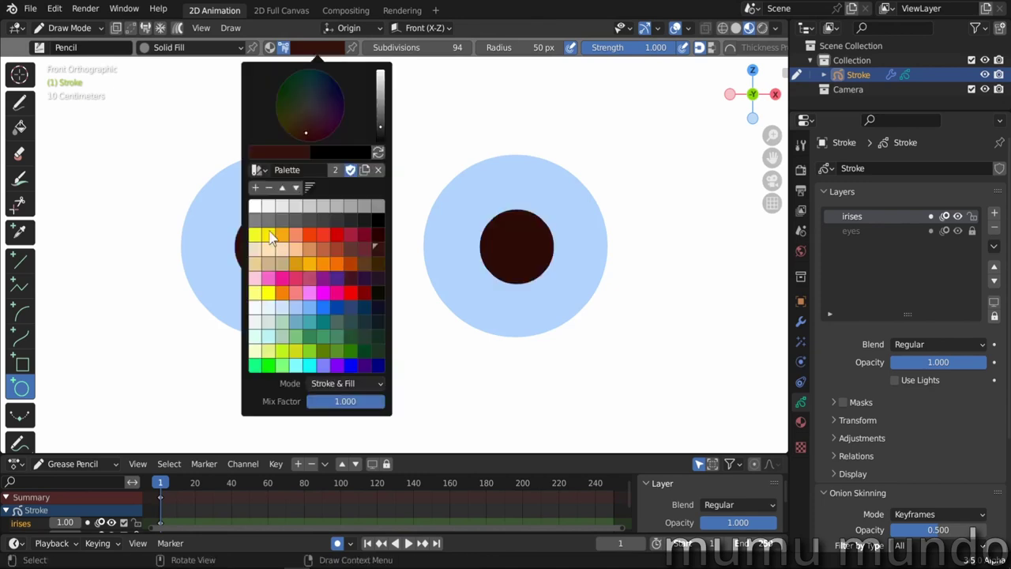
pyautogui.click(255, 209)
pyautogui.moveTo(251, 219); pyautogui.dragTo(287, 269)
pyautogui.press('Return')
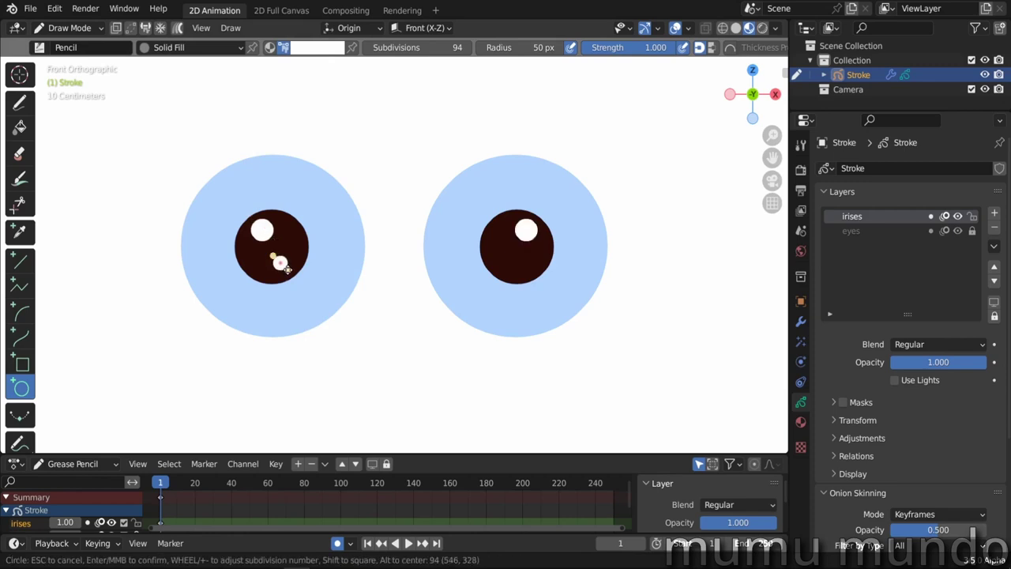
pyautogui.press('Return')
# Try to apply the Mirror modifier while in Draw Mode
pyautogui.click(802, 321)
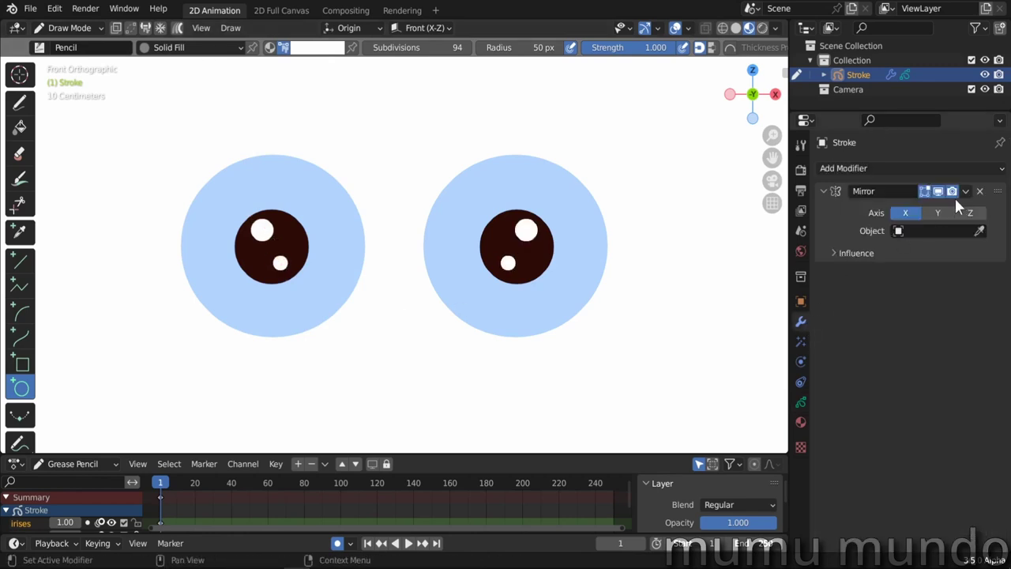
pyautogui.click(965, 191)
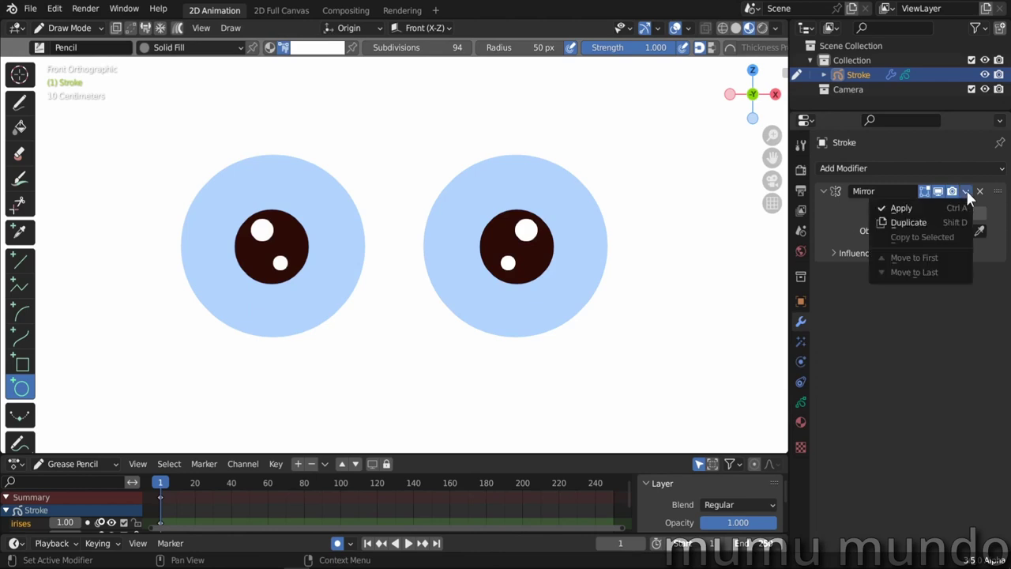
pyautogui.click(908, 210)
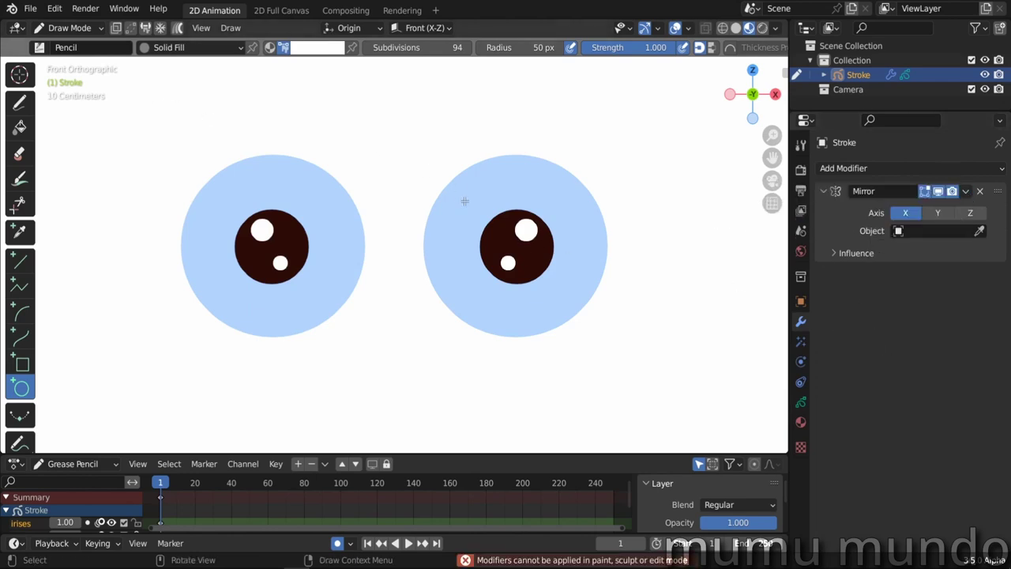
# Switch to Object Mode and apply the Mirror modifier to the Stroke object
pyautogui.hotkey('ctrl', 'Tab')
pyautogui.click(371, 199)
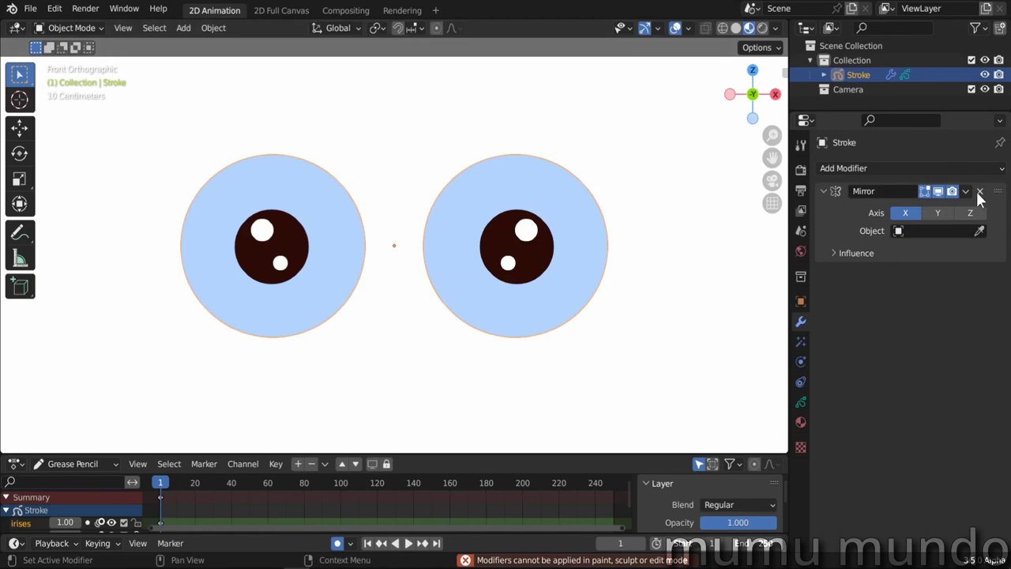
pyautogui.click(965, 192)
pyautogui.click(924, 206)
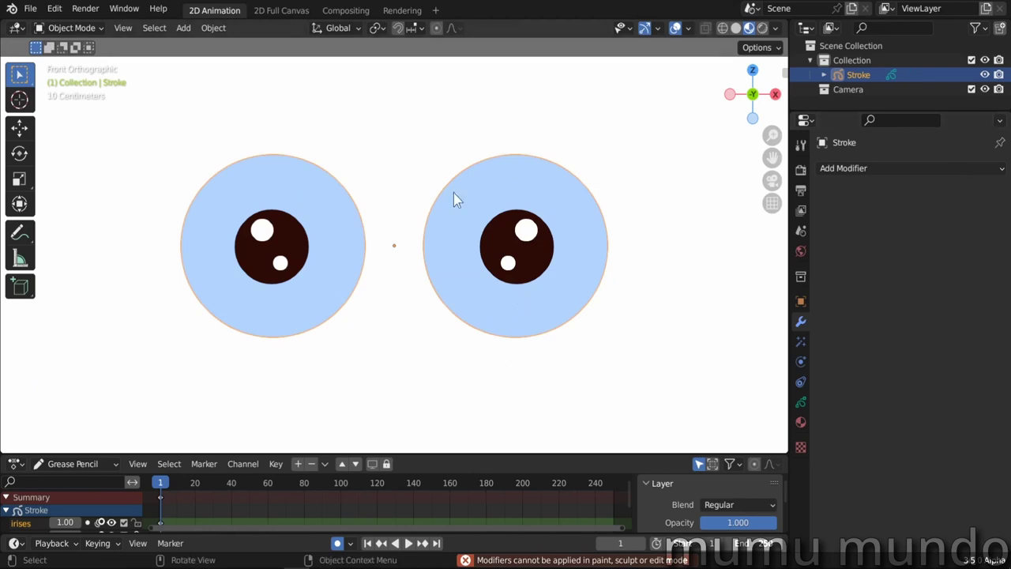
# Enable masks on the irises layer and add the eyes layer as its mask
pyautogui.click(800, 403)
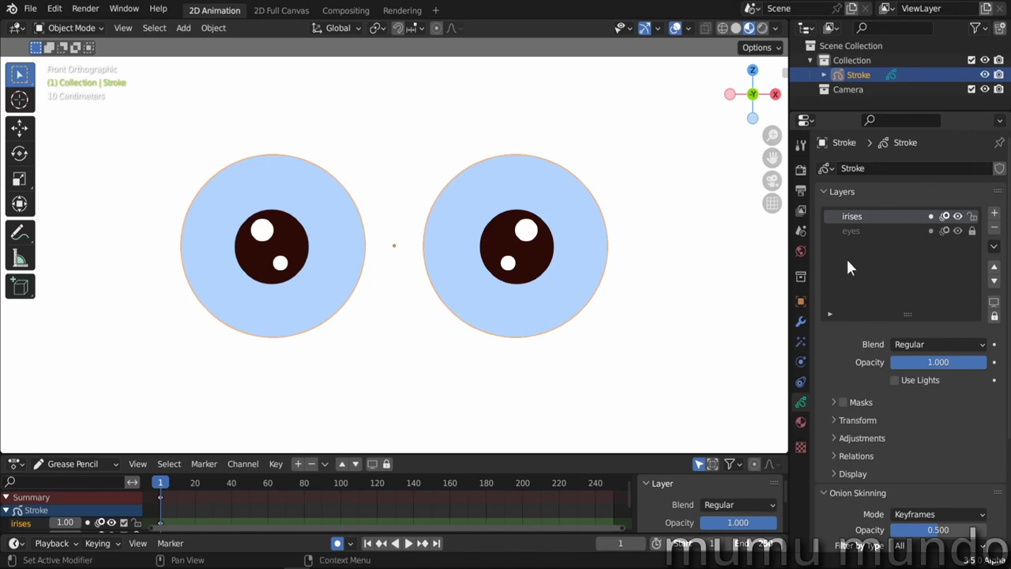
pyautogui.click(931, 216)
pyautogui.click(833, 402)
pyautogui.scroll(-2, 891, 406)
pyautogui.click(994, 379)
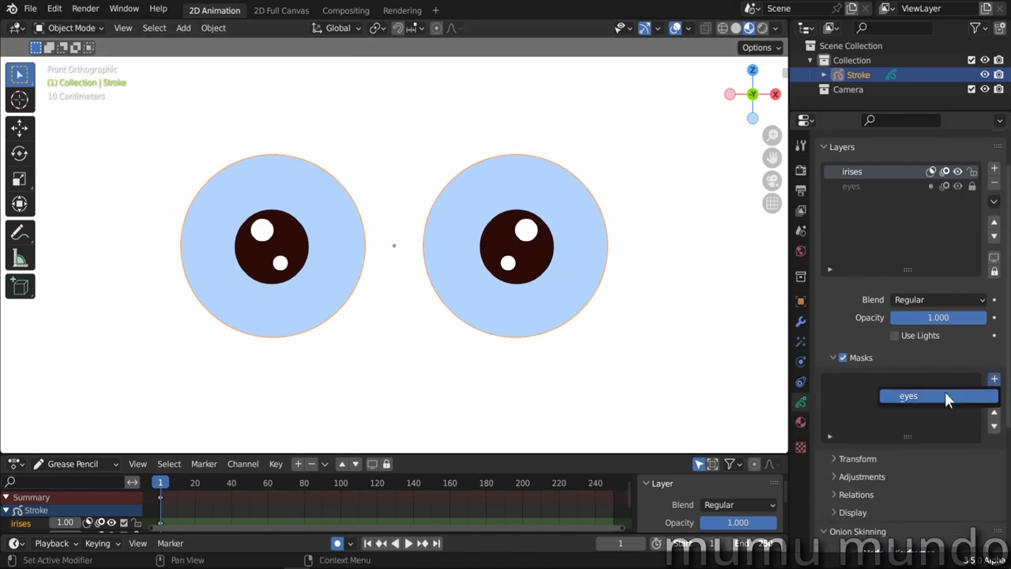
pyautogui.click(932, 393)
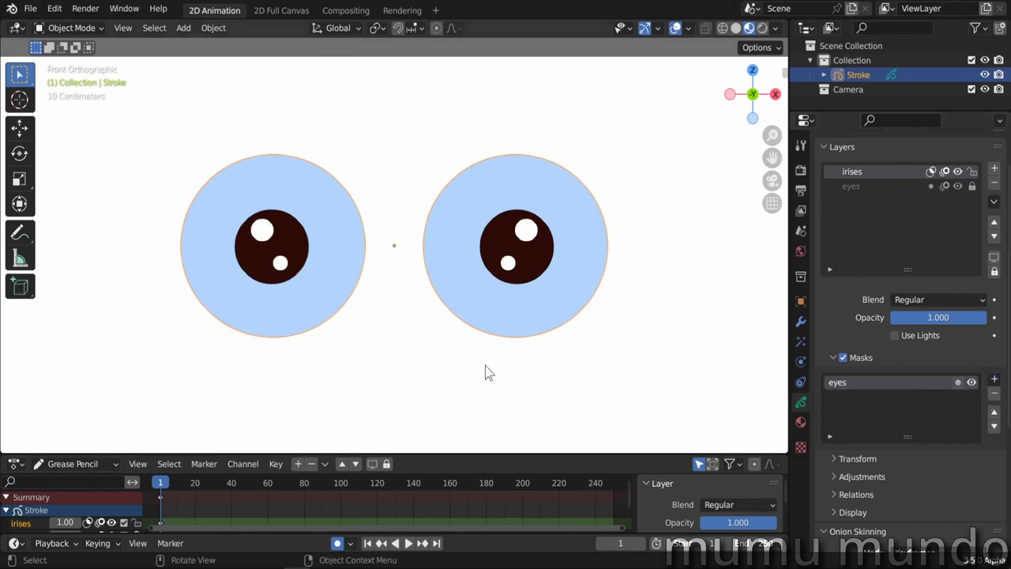
# Test the mask in Edit Mode by moving the right iris and its highlights past the eye's edge, cancelling the move
pyautogui.press('Tab')
pyautogui.moveTo(464, 207); pyautogui.dragTo(564, 298)
pyautogui.press('g')
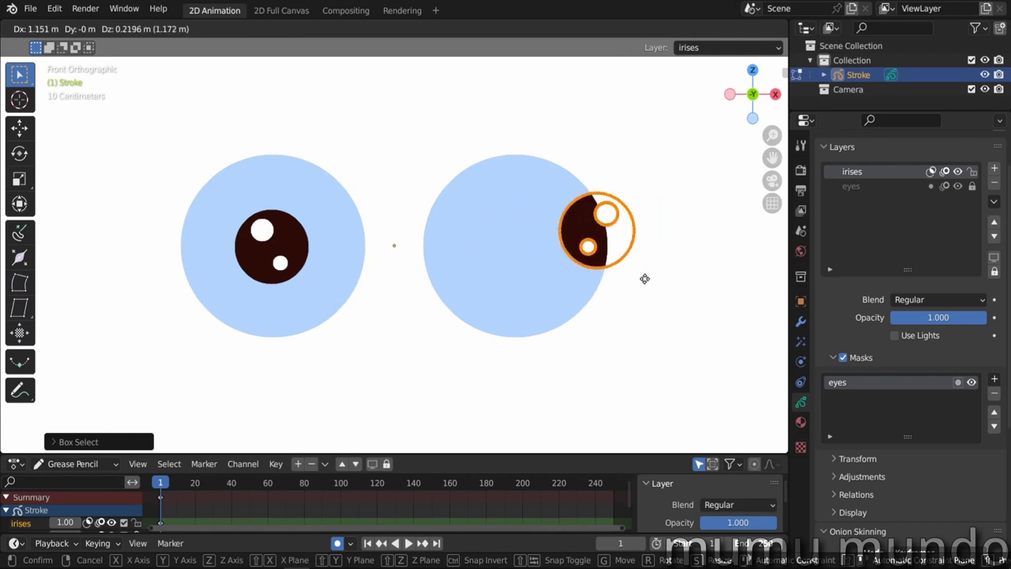
pyautogui.press('Escape')
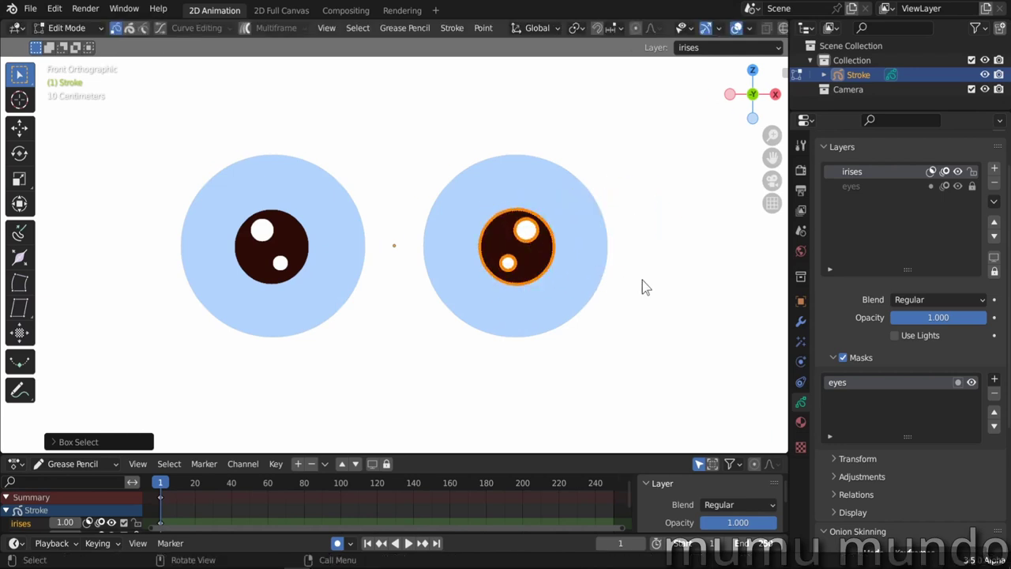
# Return to Object Mode and add a single-bone armature between the eyes
pyautogui.hotkey('ctrl', 'Tab')
pyautogui.click(554, 290)
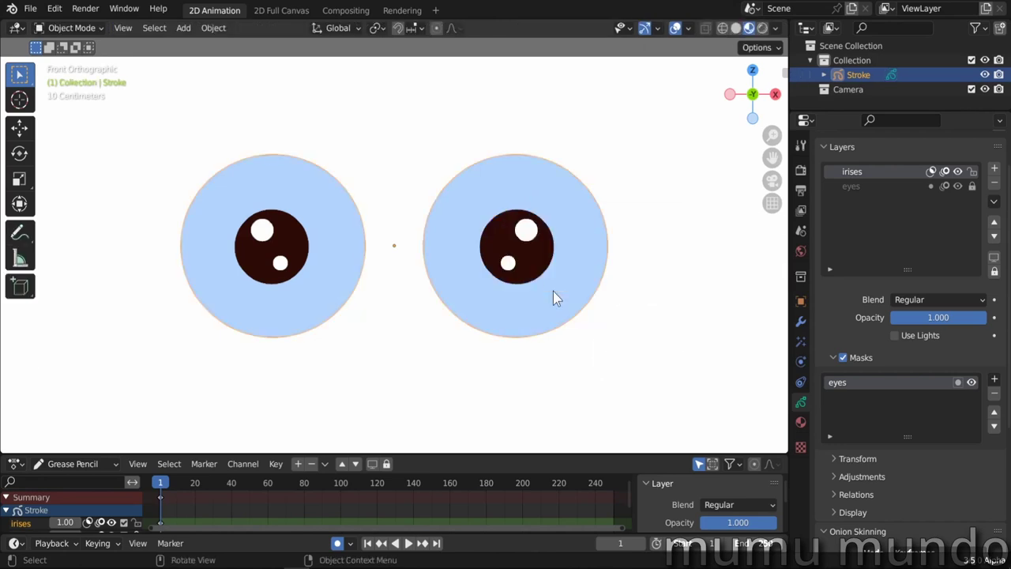
pyautogui.hotkey('shift', 'a')
pyautogui.moveTo(552, 290)
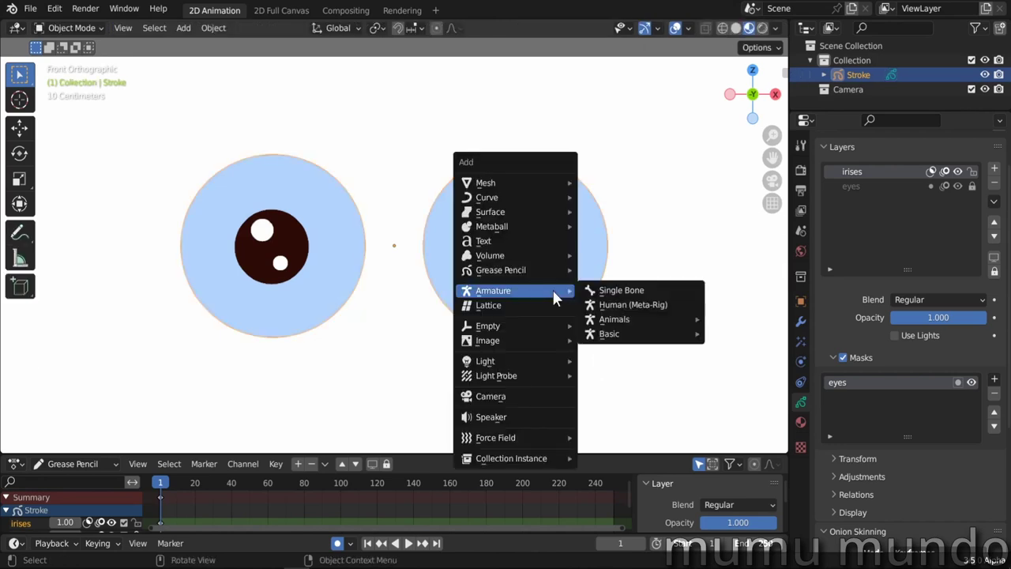
pyautogui.click(610, 289)
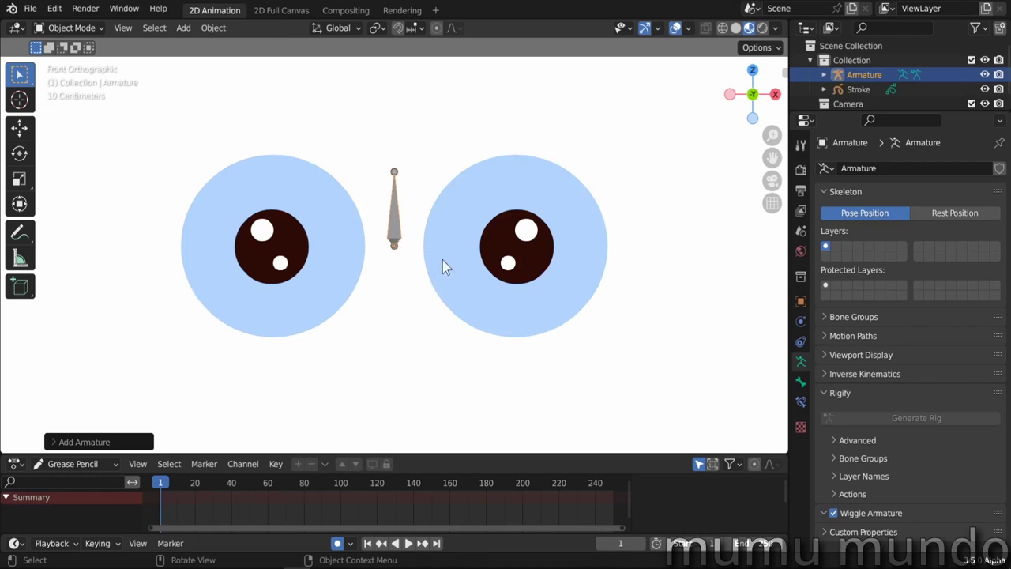
# Set Armature as the parent of the Stroke object's irises layer in the layer's relations
pyautogui.click(483, 289)
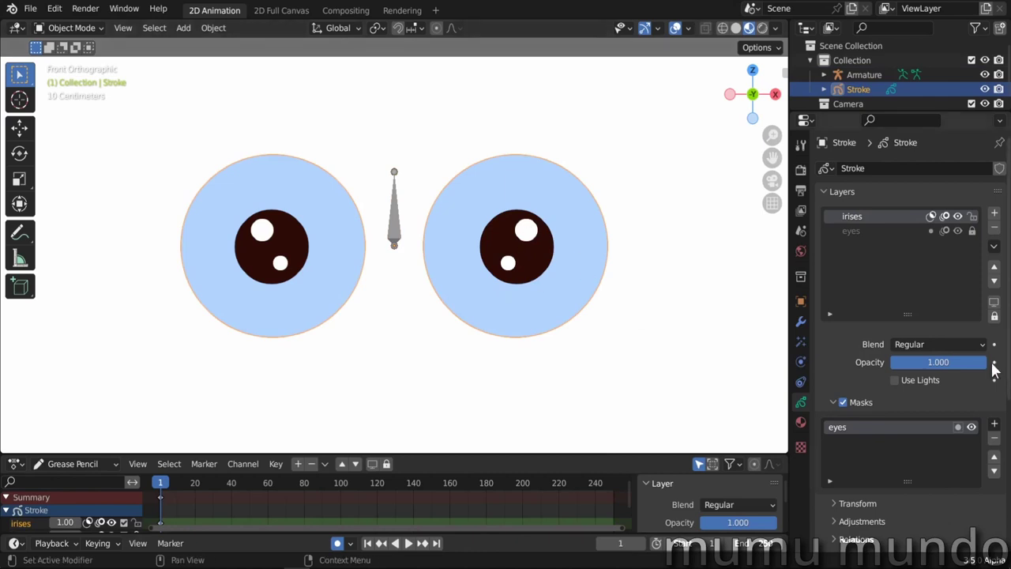
pyautogui.scroll(-5, 833, 352)
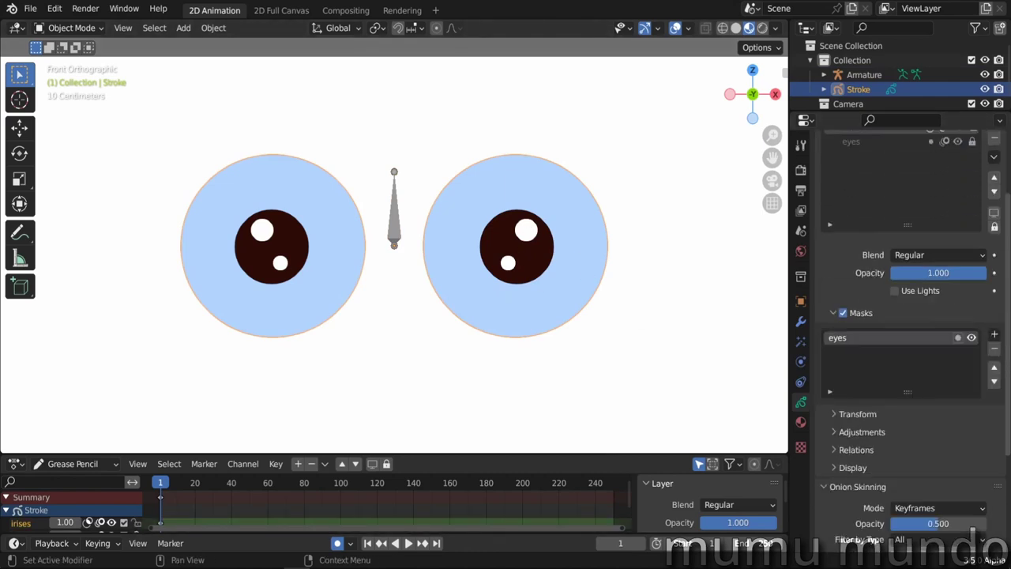
pyautogui.click(833, 383)
pyautogui.scroll(-3, 831, 395)
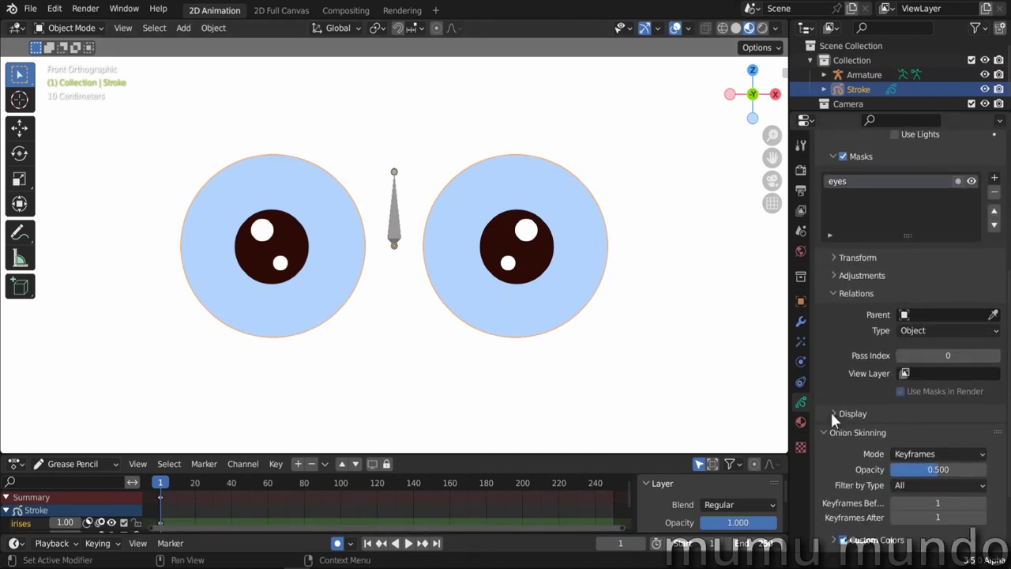
pyautogui.click(934, 314)
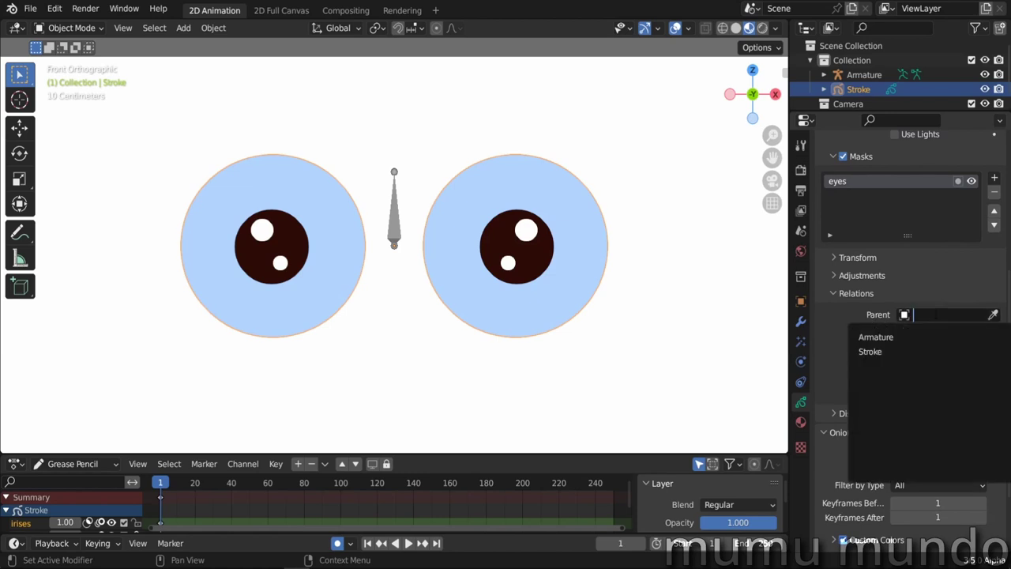
pyautogui.click(901, 337)
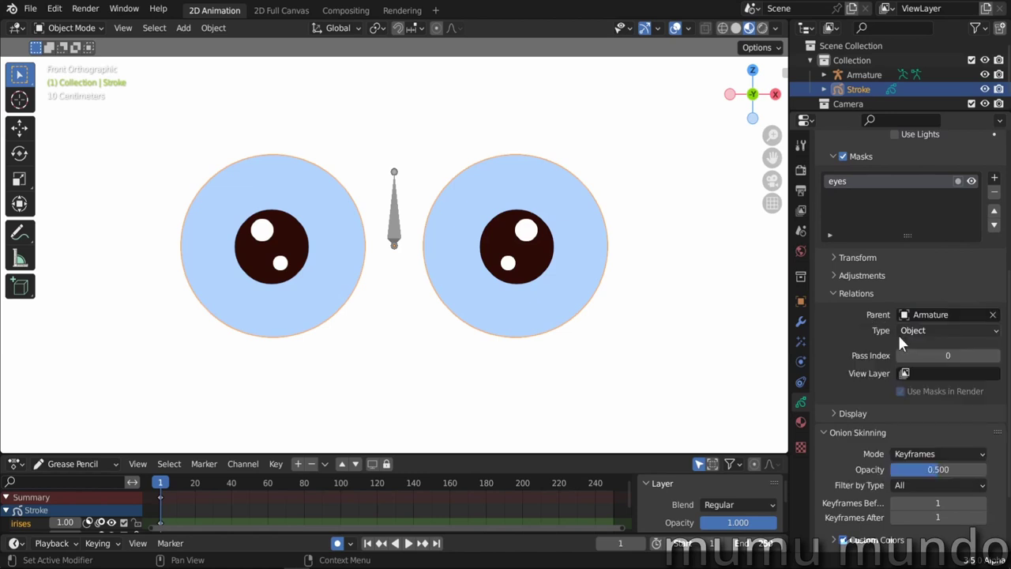
# Set the irises layer's parent type to Bone and choose the armature's single bone, Bone, as its parent
pyautogui.scroll(-2, 919, 261)
pyautogui.click(920, 262)
pyautogui.click(921, 311)
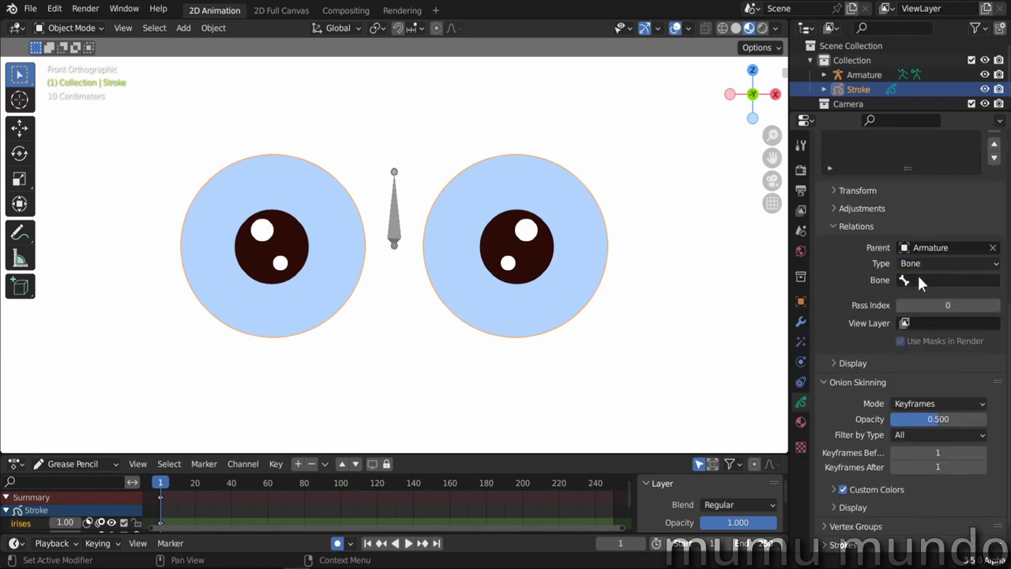
pyautogui.click(919, 280)
pyautogui.click(860, 302)
pyautogui.scroll(8, 867, 325)
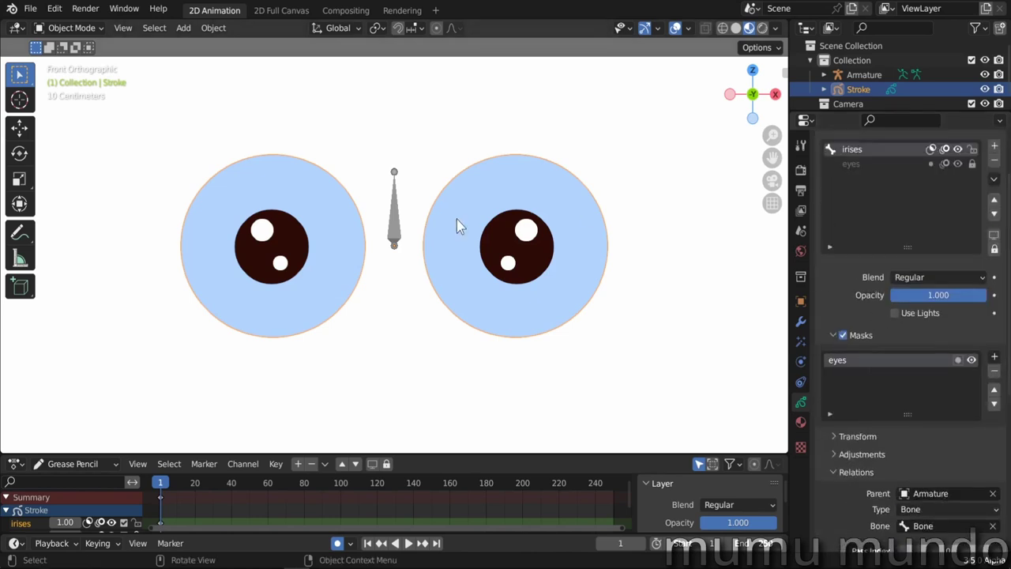
# Test the iris parenting by moving the armature in Object Mode and its bone in Pose Mode, cancelling both moves
pyautogui.click(395, 237)
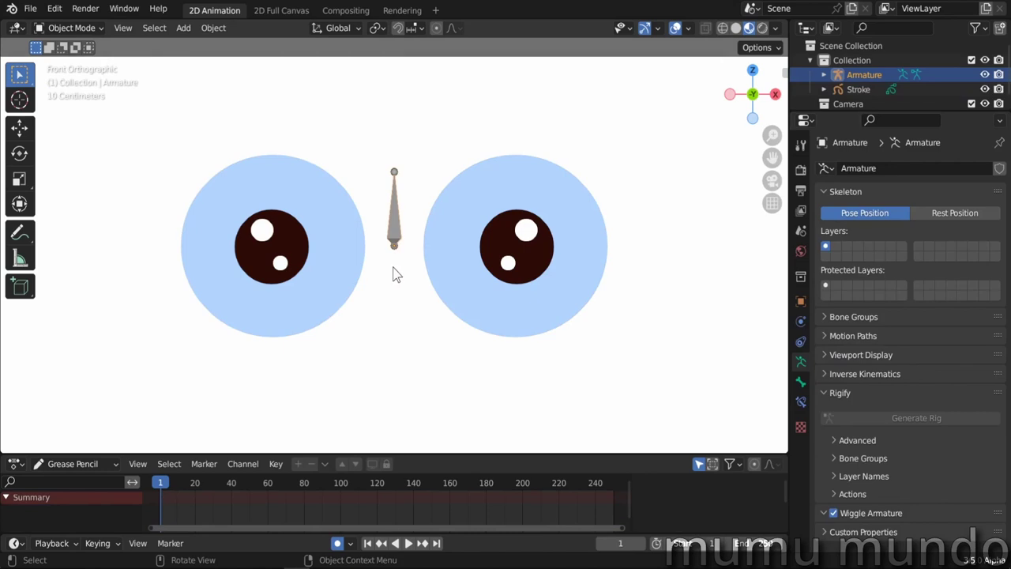
pyautogui.press('g')
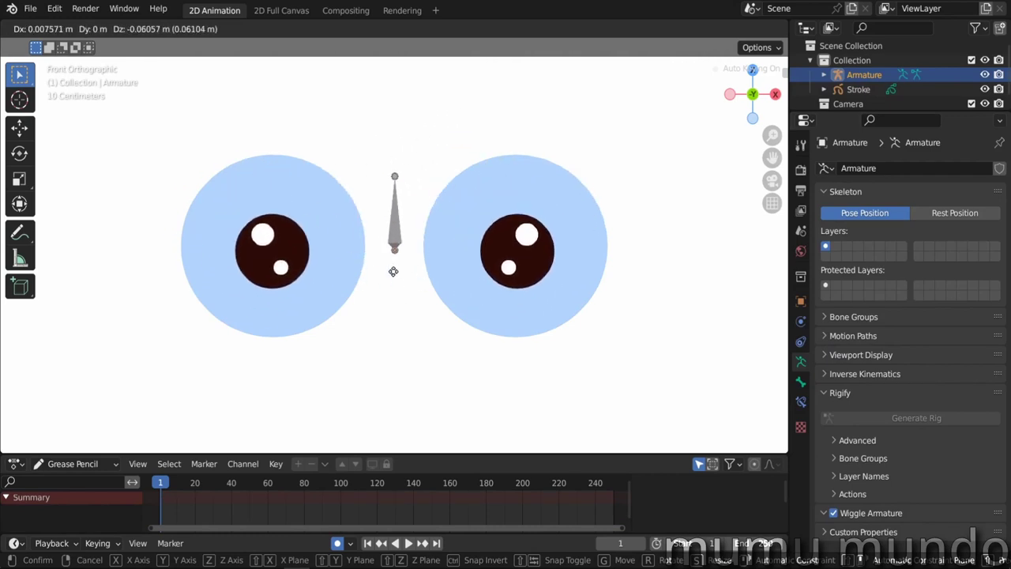
pyautogui.rightClick(393, 273)
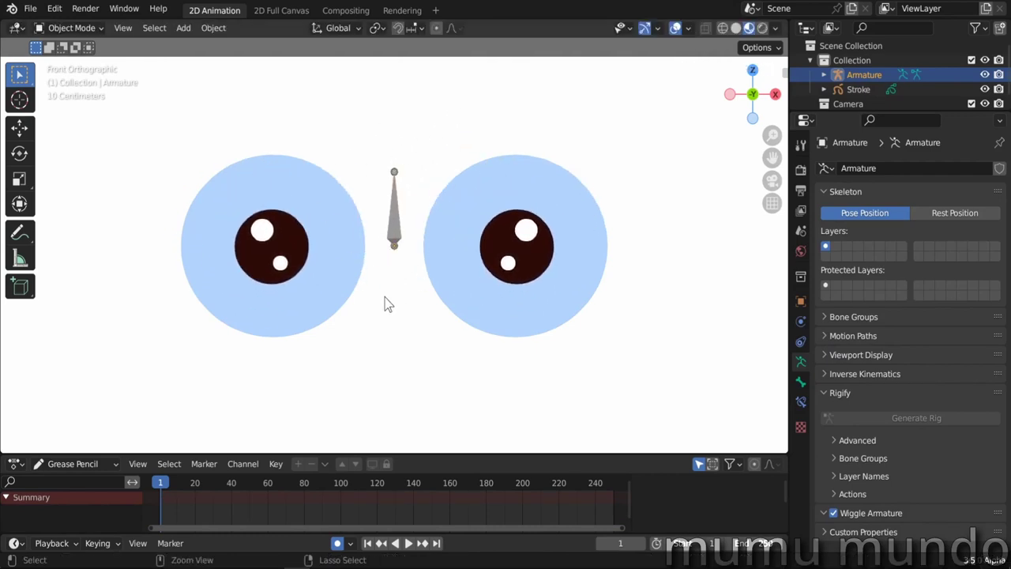
pyautogui.hotkey('ctrl', 'Tab')
pyautogui.press('a')
pyautogui.press('g')
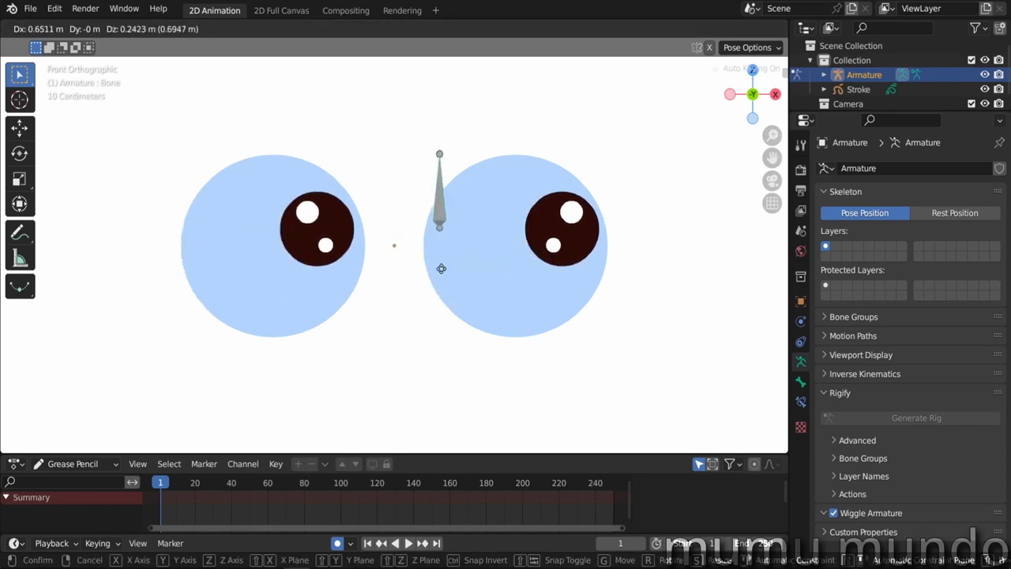
pyautogui.rightClick(421, 322)
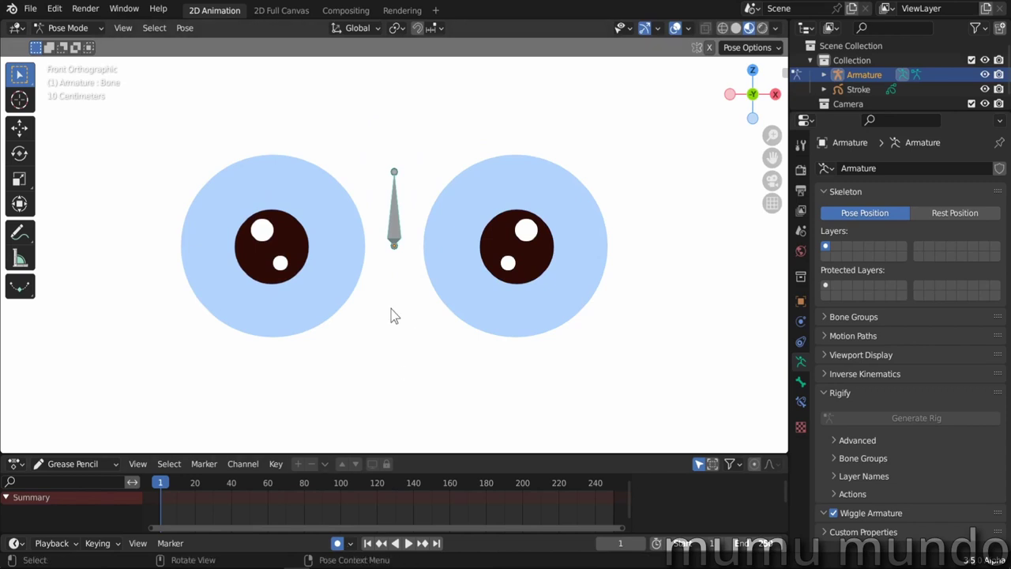
# In the armature's Edit Mode, move the bone to the centre of the right-hand iris and rename it iris.L
pyautogui.press('Tab')
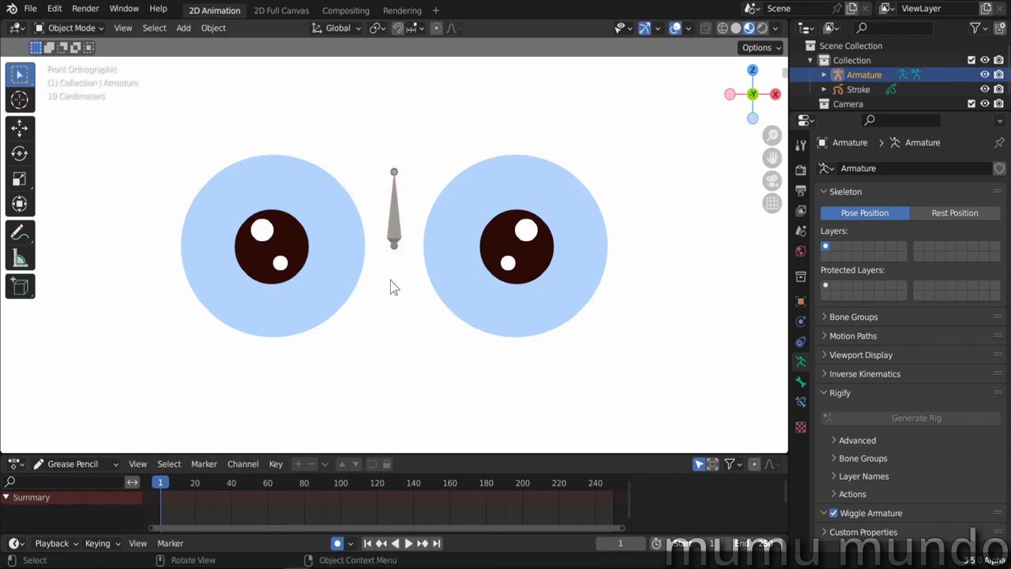
pyautogui.press('g')
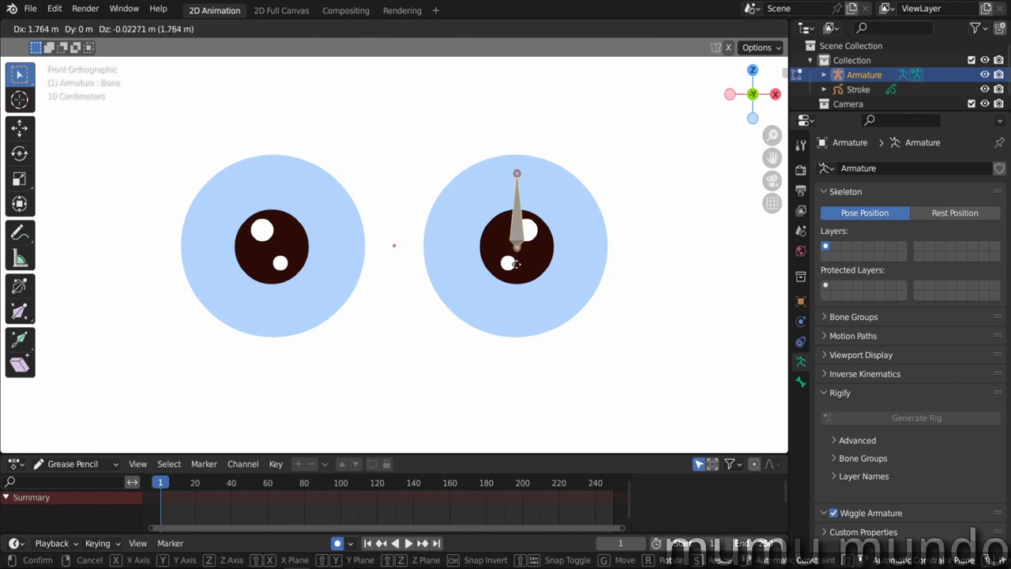
pyautogui.click(518, 264)
pyautogui.press('F2')
pyautogui.press('BackSpace')
pyautogui.write('Iris')
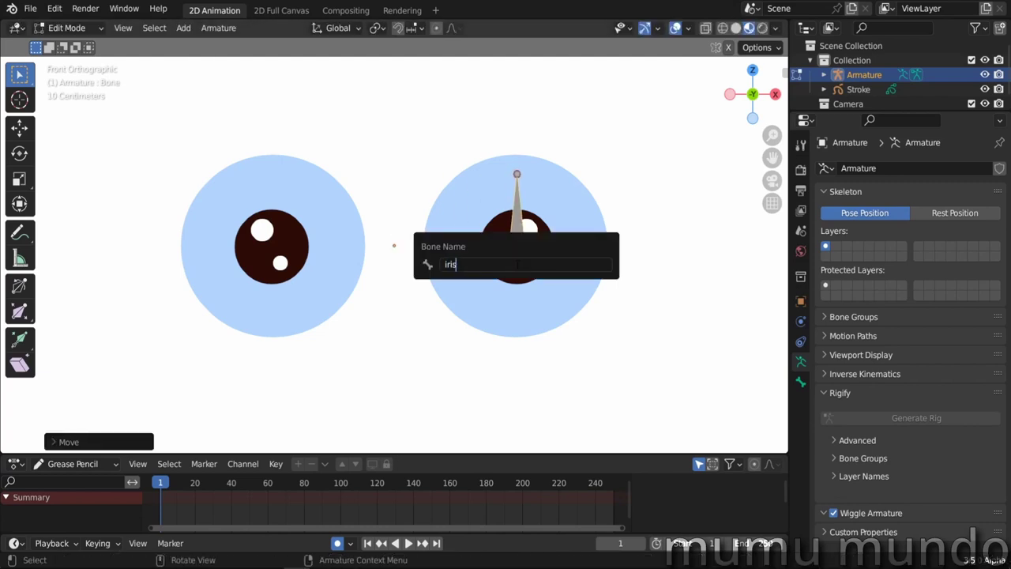
pyautogui.write('.L')
pyautogui.press('Return')
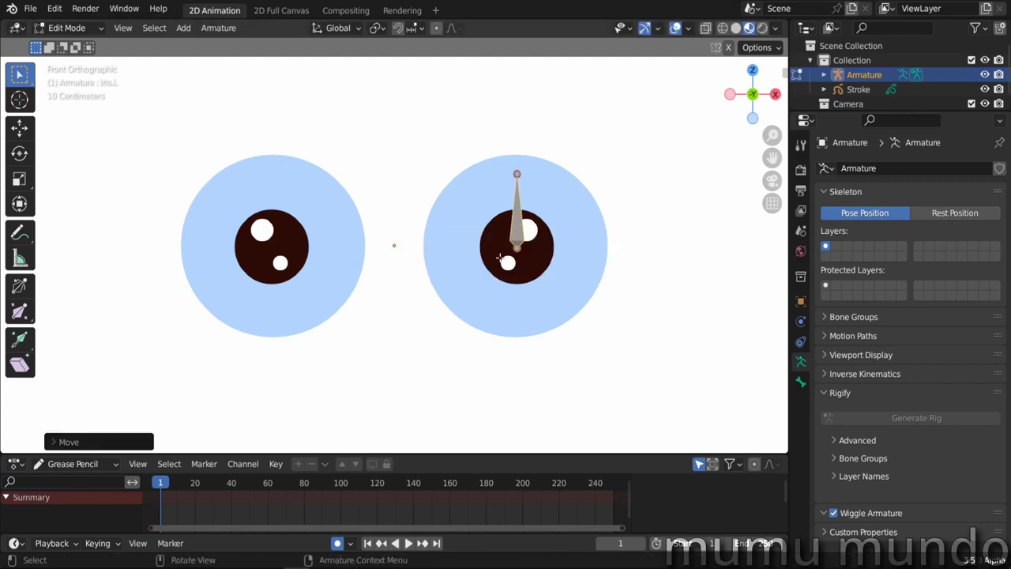
# Symmetrize the iris.L bone onto the opposite eye and return to Object Mode
pyautogui.click(219, 30)
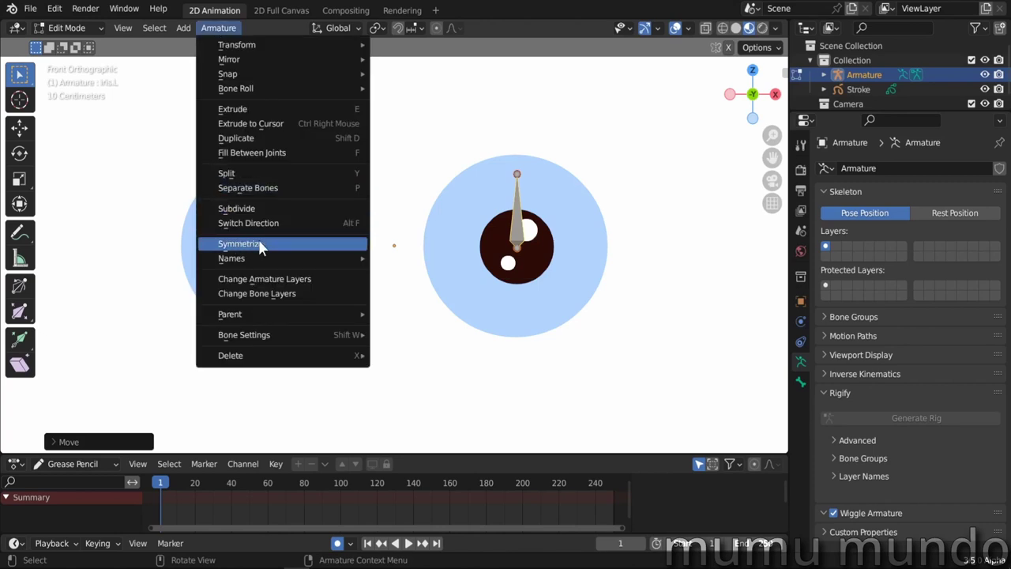
pyautogui.click(259, 244)
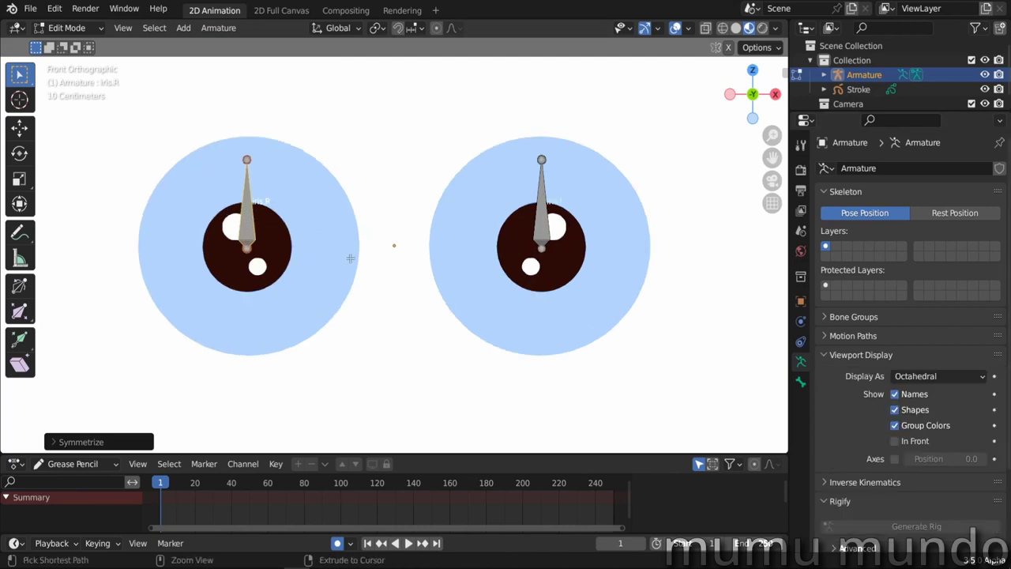
pyautogui.hotkey('ctrl', 'Tab')
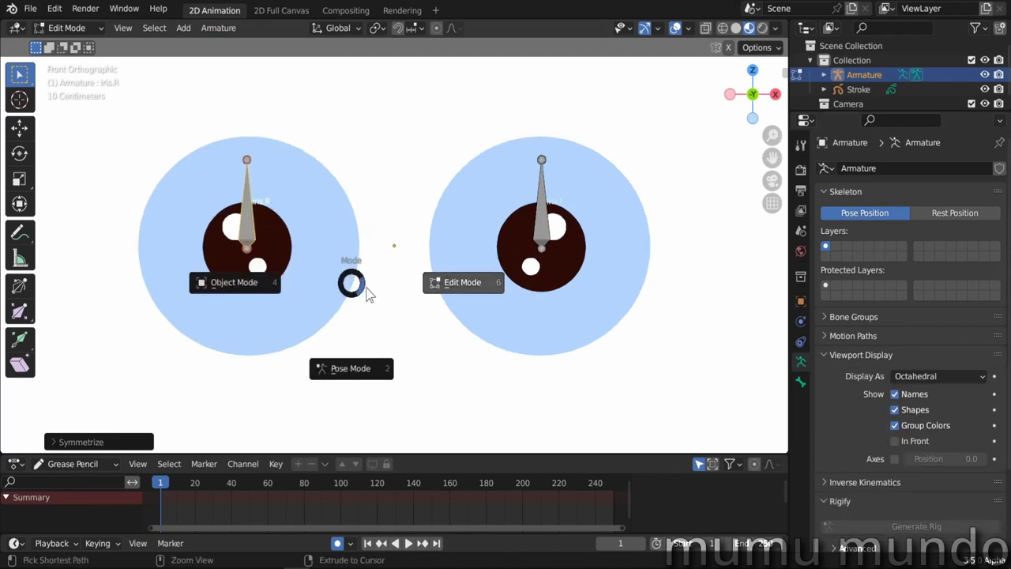
pyautogui.click(251, 291)
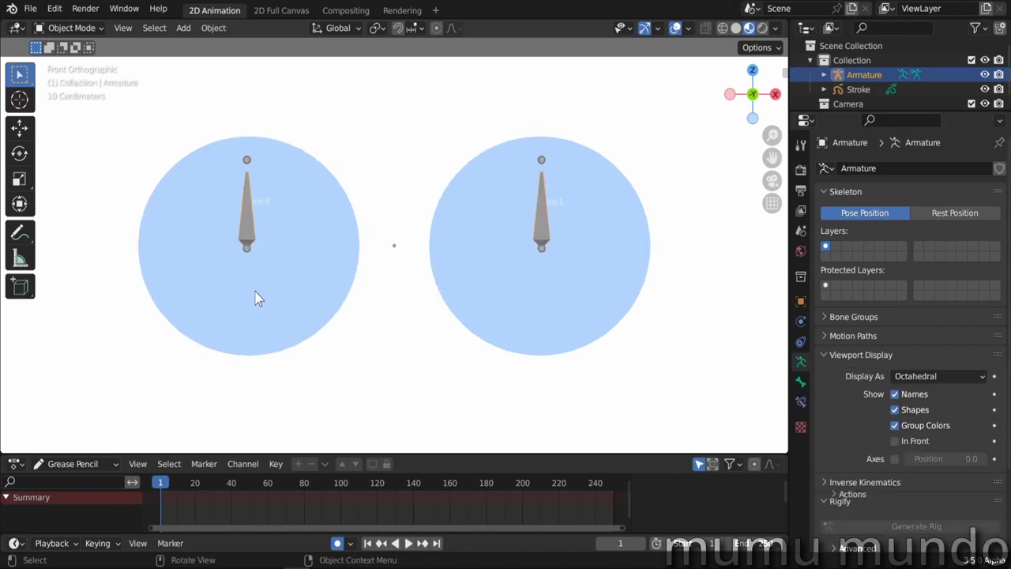
# Clear the Armature parent from the relations of the Stroke object's irises layer
pyautogui.click(528, 305)
pyautogui.scroll(-1, 528, 305)
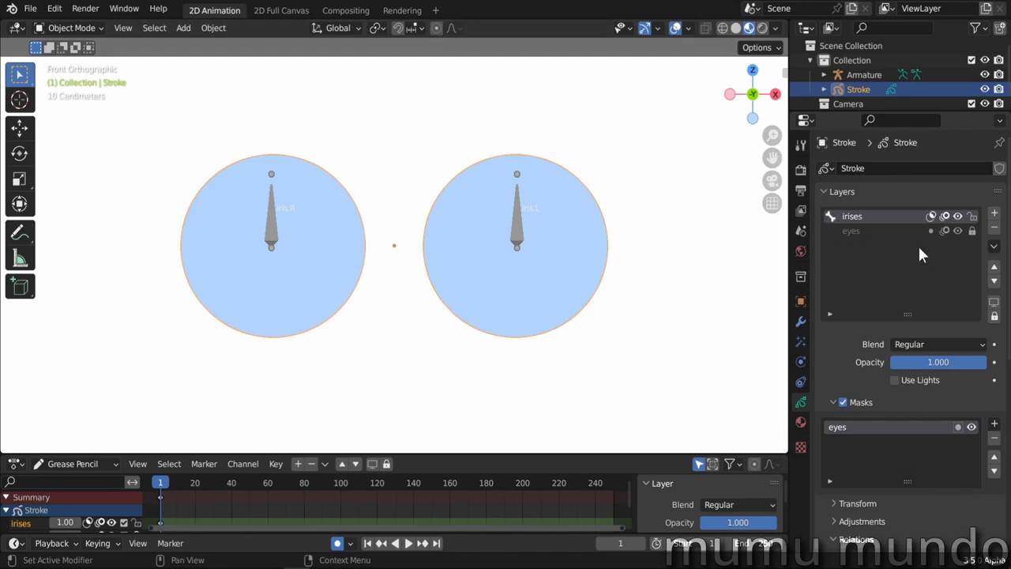
pyautogui.scroll(-5, 908, 247)
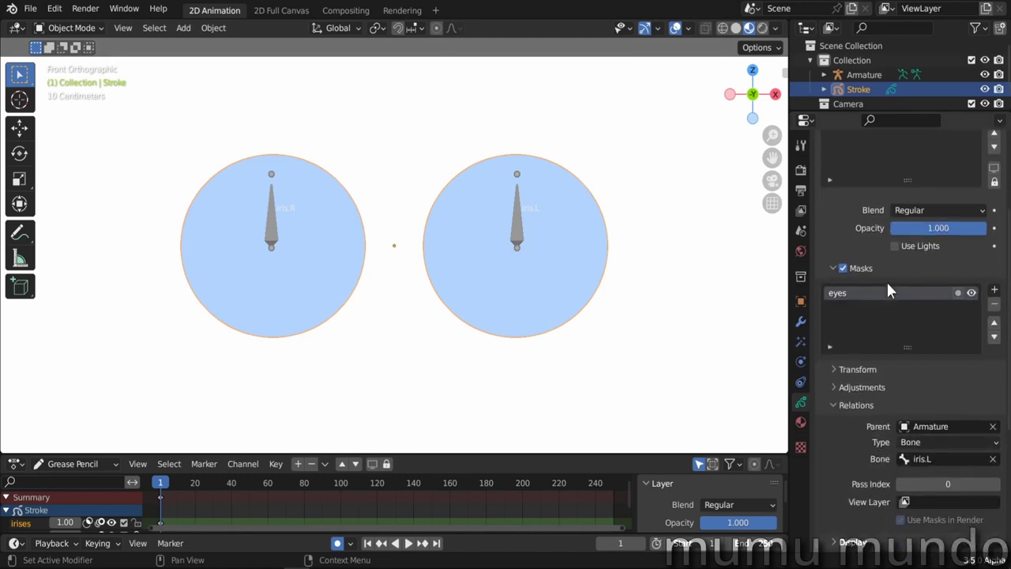
pyautogui.scroll(-4, 888, 286)
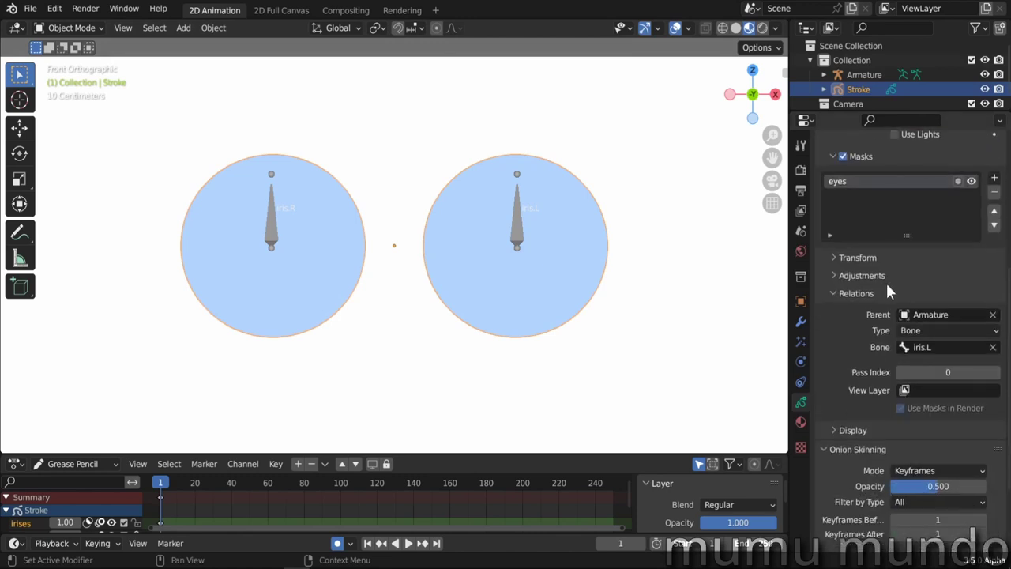
pyautogui.click(993, 315)
pyautogui.scroll(9, 948, 316)
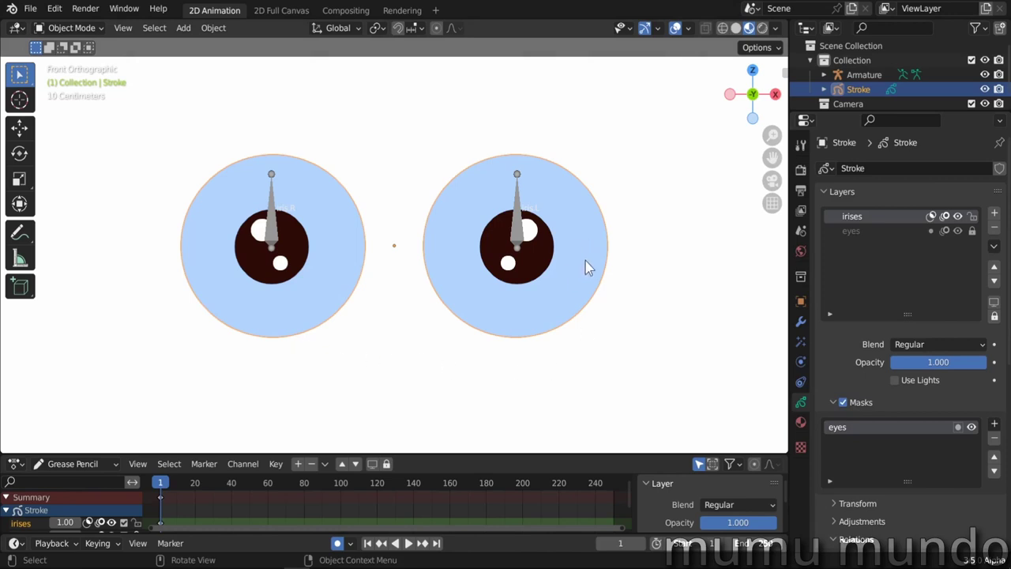
# Parent the Stroke object to the armature using Armature Deform With Empty Groups and expand its vertex groups list
pyautogui.keyDown('shift'); pyautogui.click(517, 245); pyautogui.keyUp('shift')
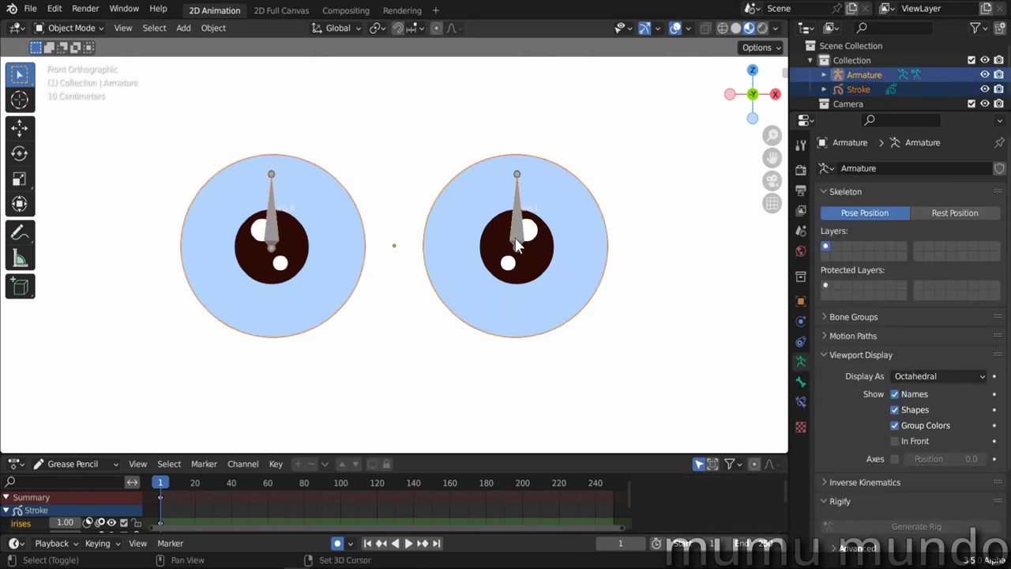
pyautogui.hotkey('ctrl', 'p')
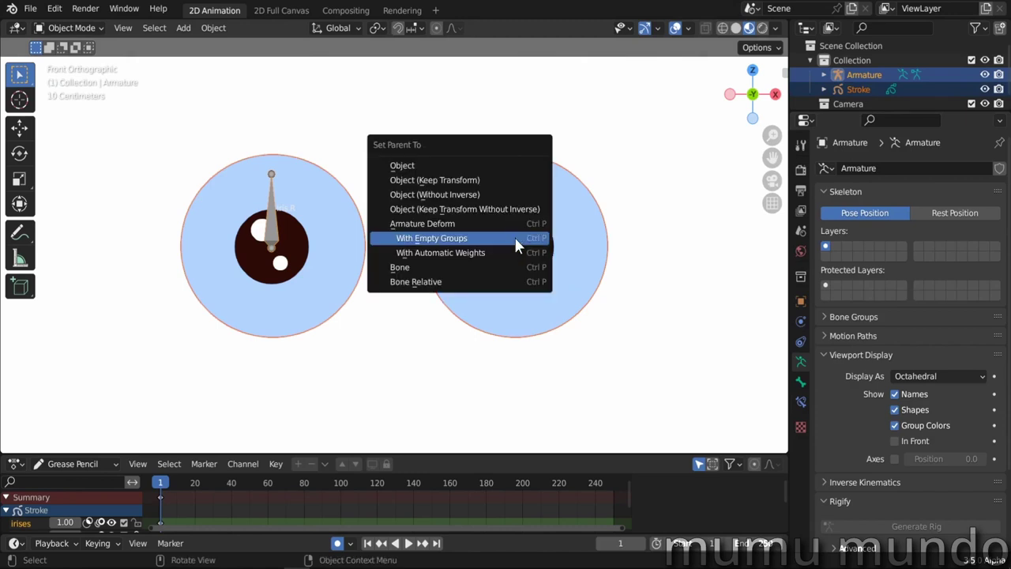
pyautogui.click(445, 240)
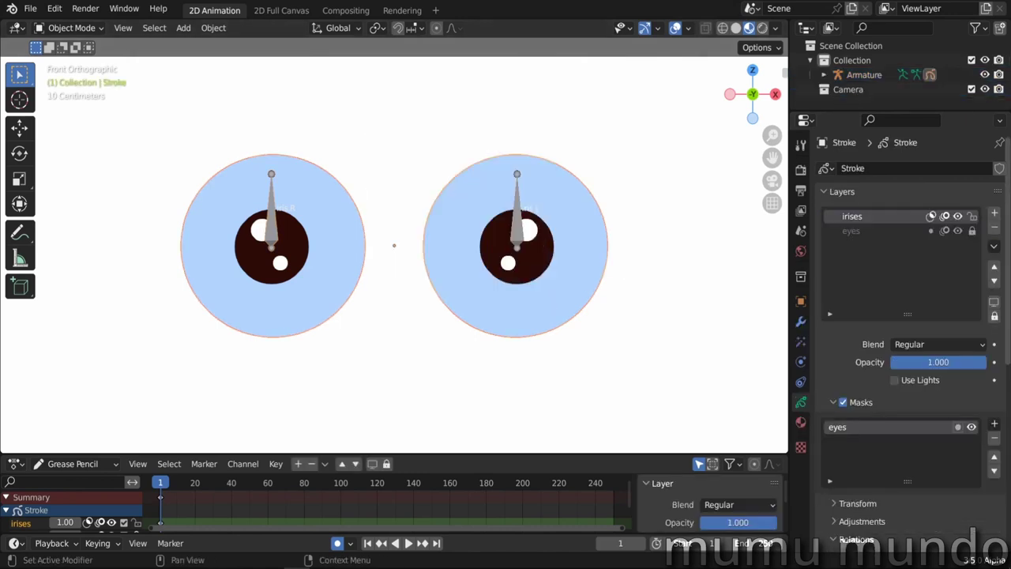
pyautogui.scroll(-3, 908, 316)
pyautogui.scroll(-8, 908, 316)
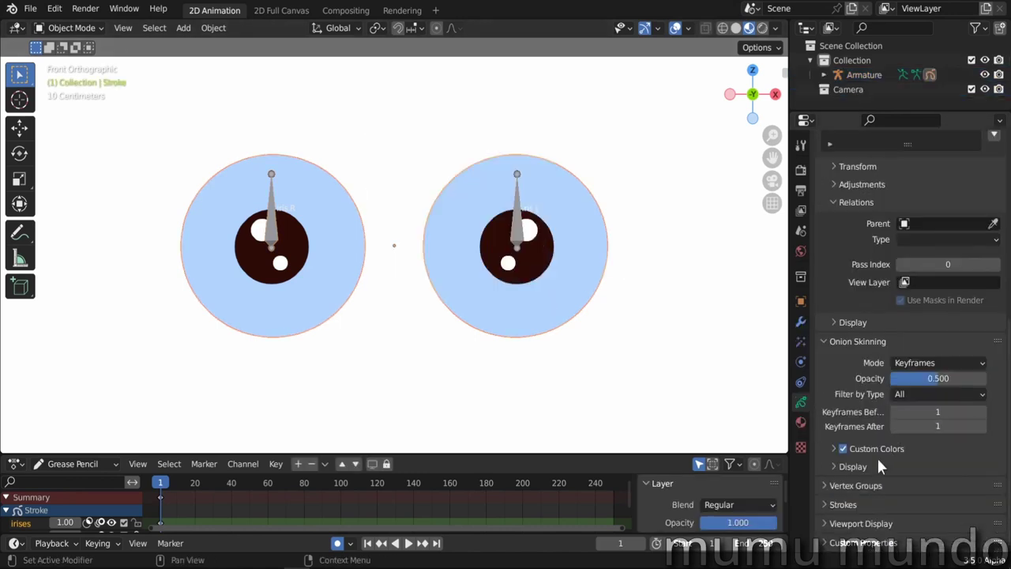
pyautogui.click(857, 485)
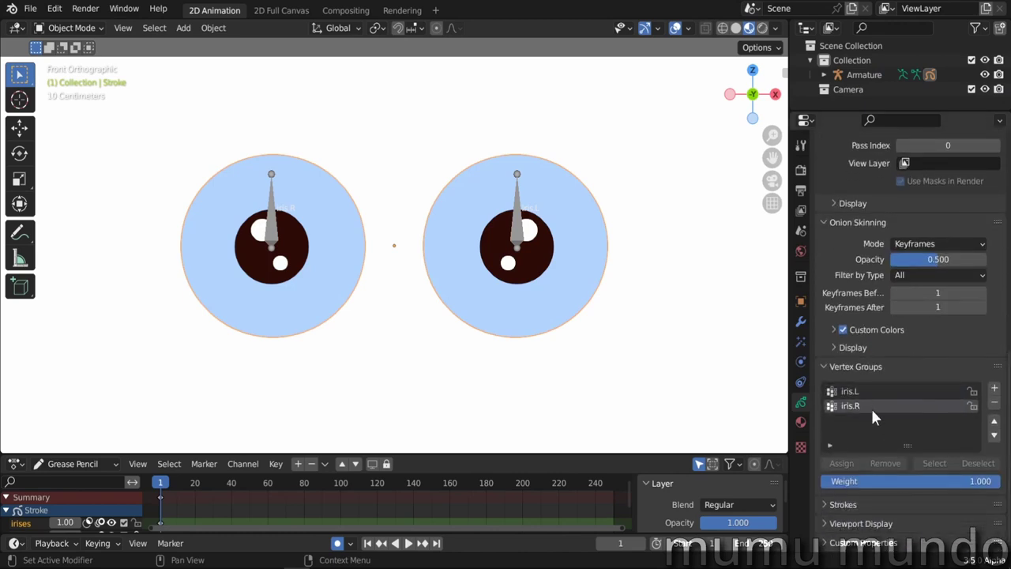
# Examine the bone properties of both iris bones in Pose Mode, including the Deform option
pyautogui.click(515, 242)
pyautogui.hotkey('ctrl', 'Tab')
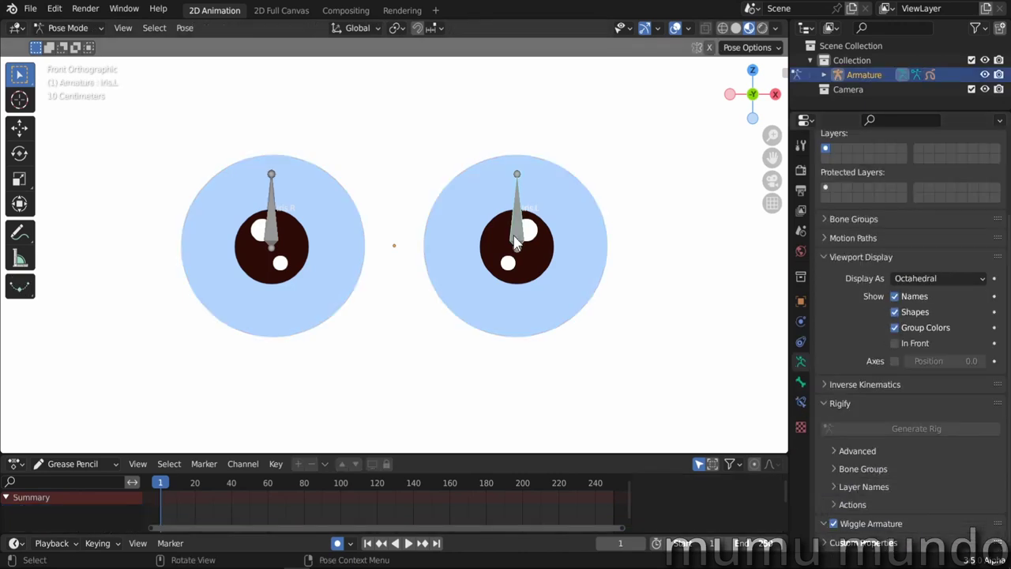
pyautogui.click(800, 383)
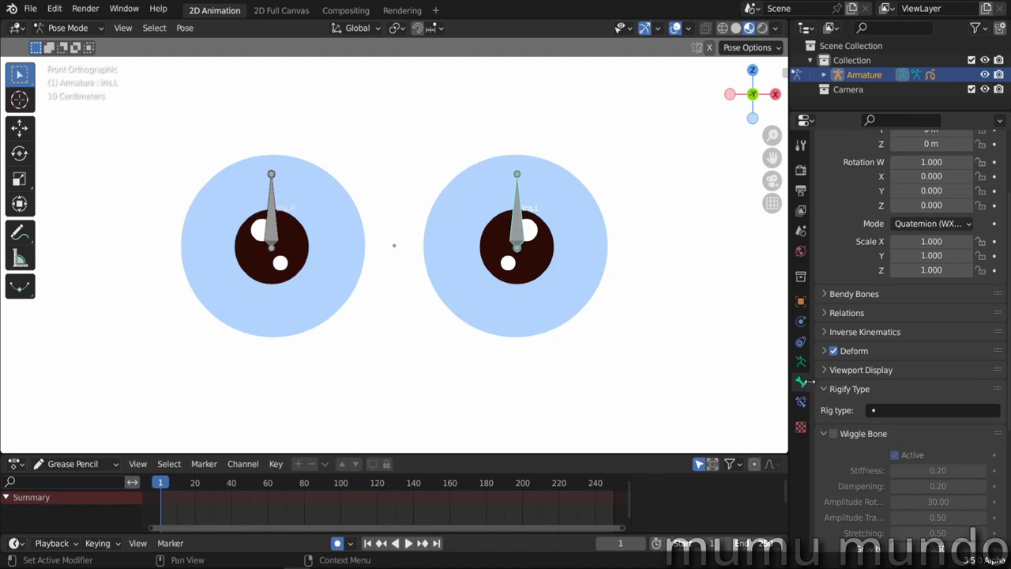
pyautogui.click(277, 235)
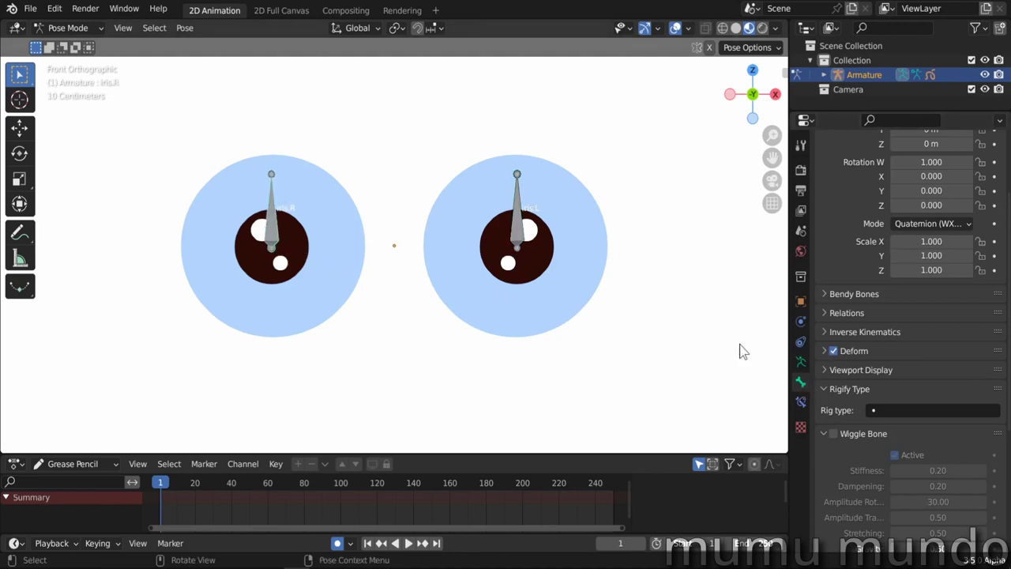
pyautogui.click(518, 240)
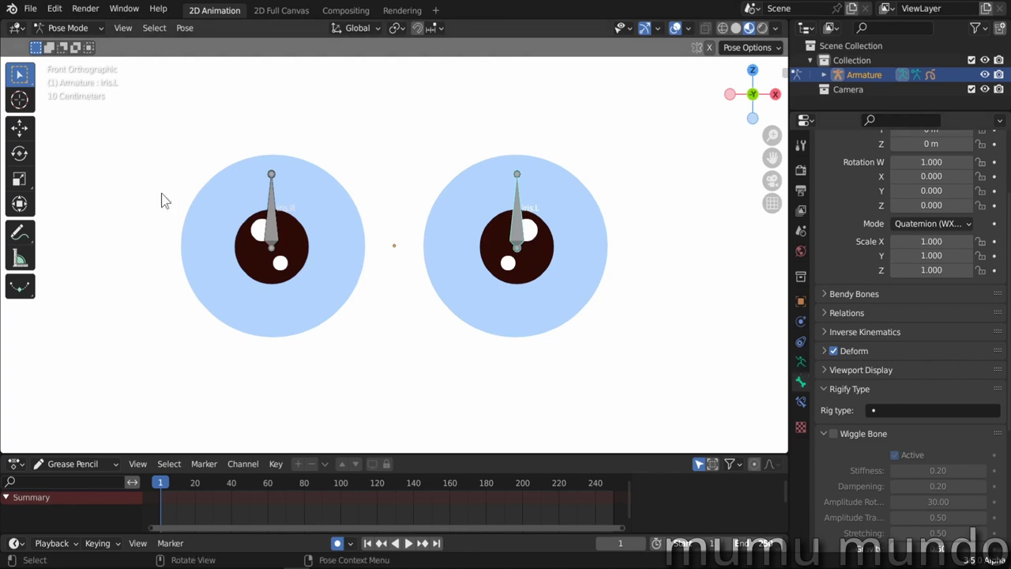
# Return to Object Mode and select the Stroke object
pyautogui.click(67, 28)
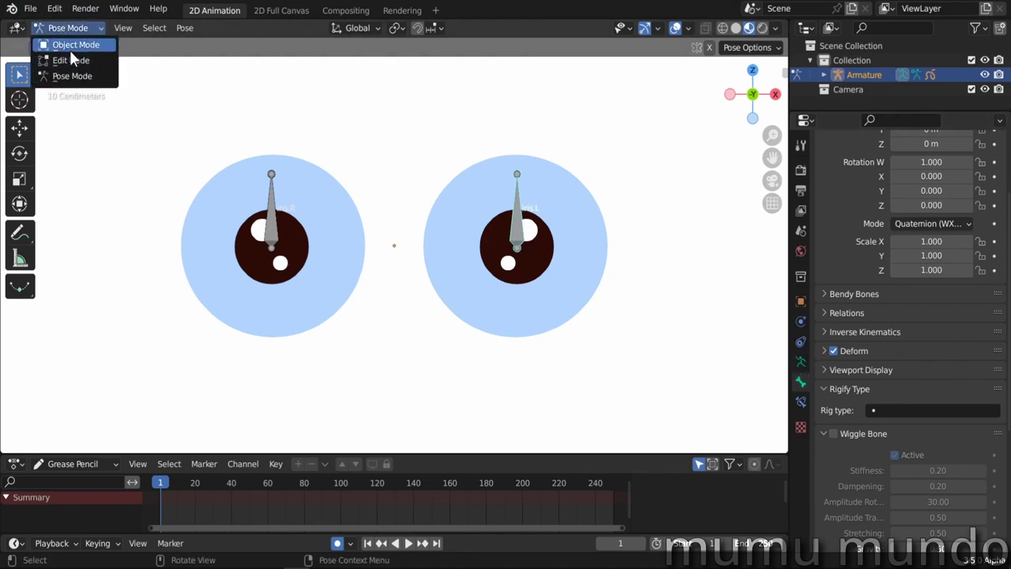
pyautogui.click(71, 46)
pyautogui.click(560, 323)
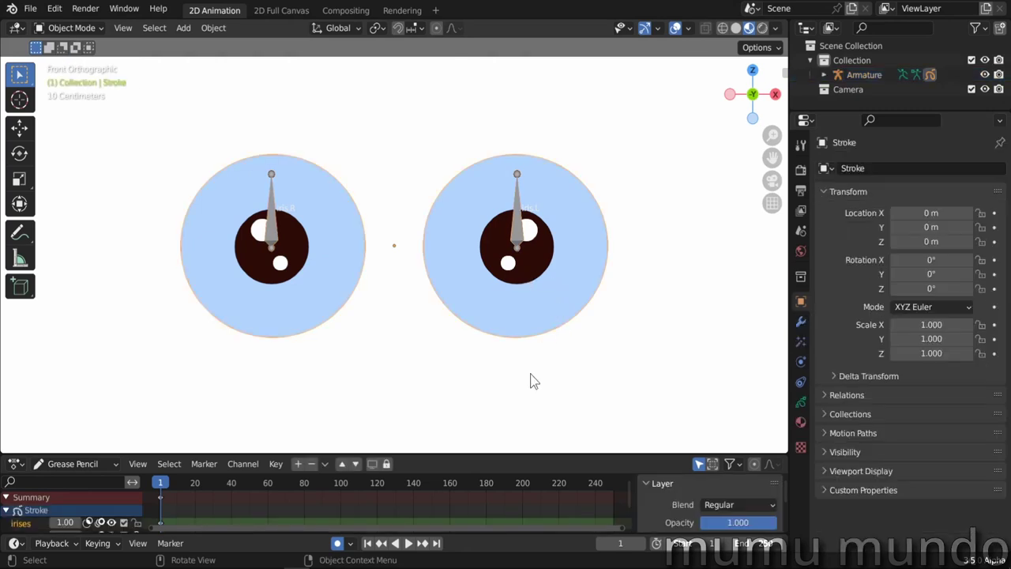
# In Edit Mode of the Stroke object, assign the iris.L side's iris and highlight strokes to the iris.L vertex group
pyautogui.hotkey('ctrl', 'Tab')
pyautogui.click(612, 377)
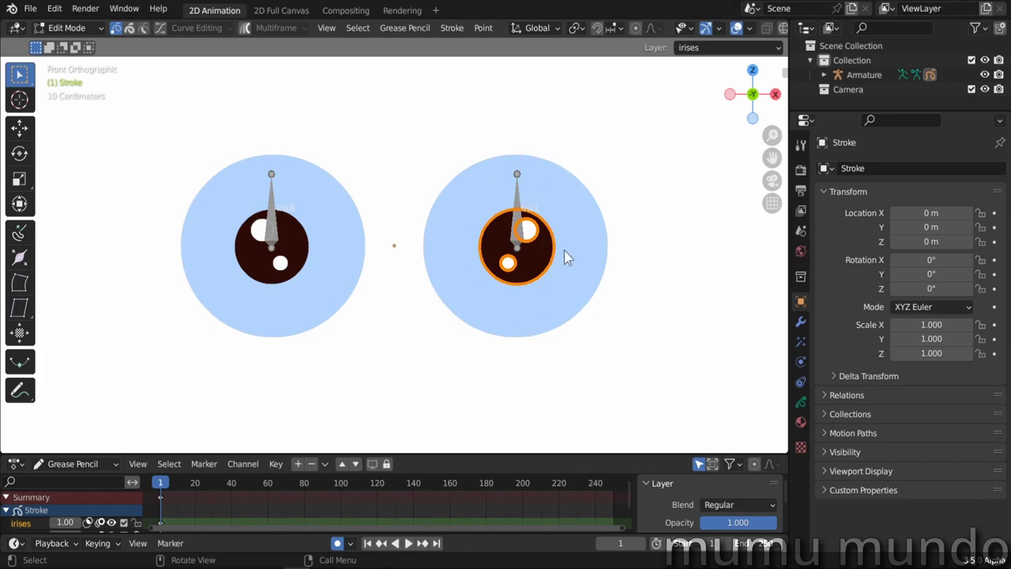
pyautogui.scroll(4, 564, 251)
pyautogui.scroll(-1, 721, 192)
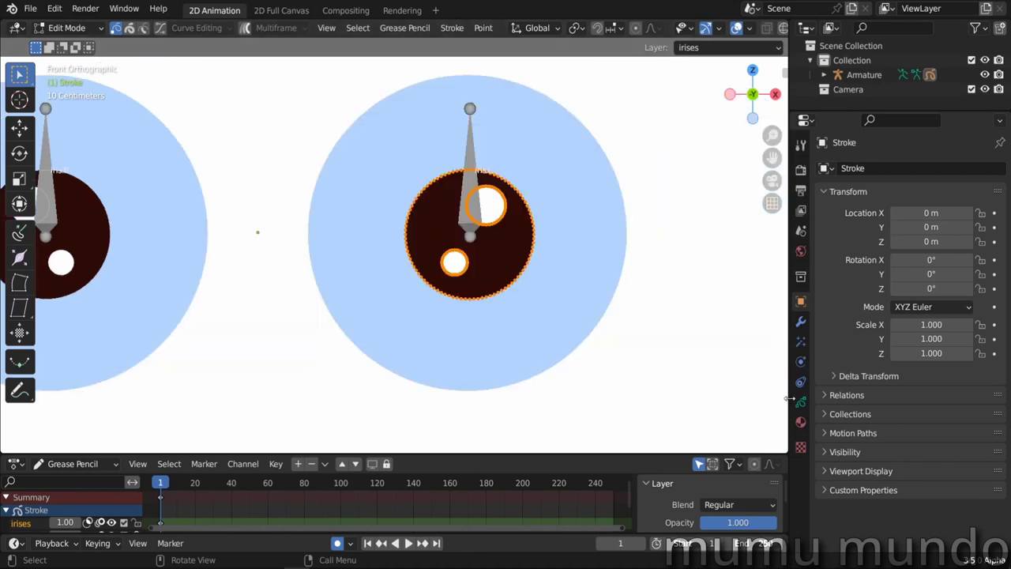
pyautogui.click(801, 403)
pyautogui.scroll(-5, 841, 417)
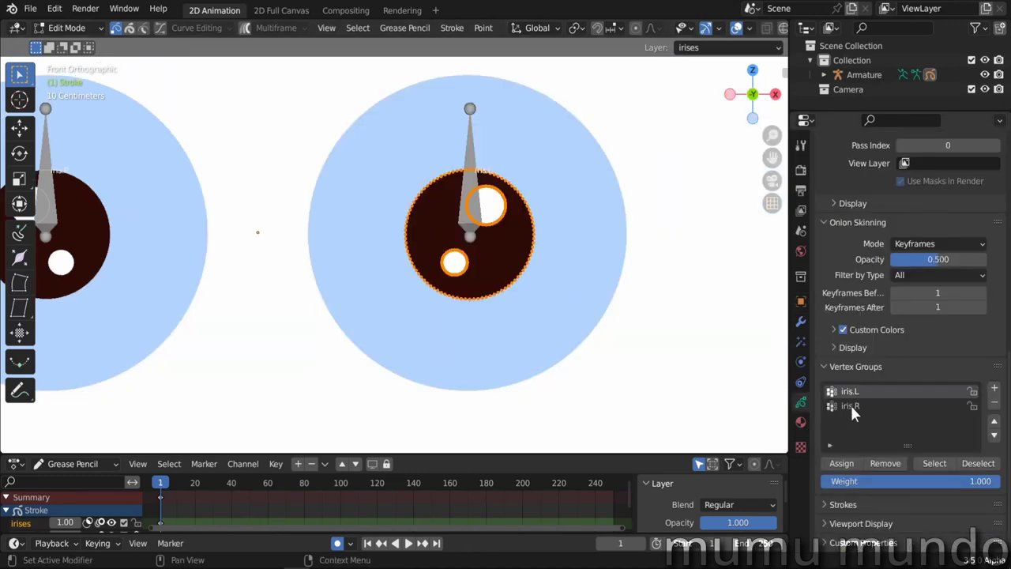
pyautogui.moveTo(368, 143)
pyautogui.mouseDown()
pyautogui.moveTo(401, 190)
pyautogui.moveTo(566, 317)
pyautogui.mouseUp()
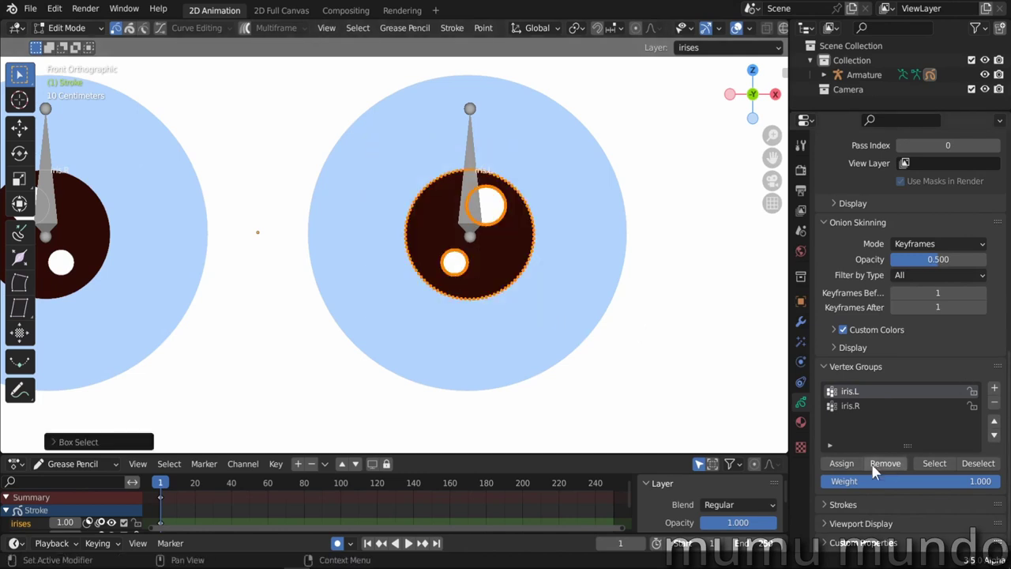
pyautogui.click(842, 463)
# Assign the other eye's iris and highlight strokes to the iris.R vertex group
pyautogui.keyDown('shift'); pyautogui.moveTo(222, 353); pyautogui.dragTo(444, 373, button='middle'); pyautogui.keyUp('shift')
pyautogui.moveTo(169, 169)
pyautogui.mouseDown()
pyautogui.moveTo(384, 323)
pyautogui.moveTo(402, 350)
pyautogui.mouseUp()
pyautogui.click(839, 407)
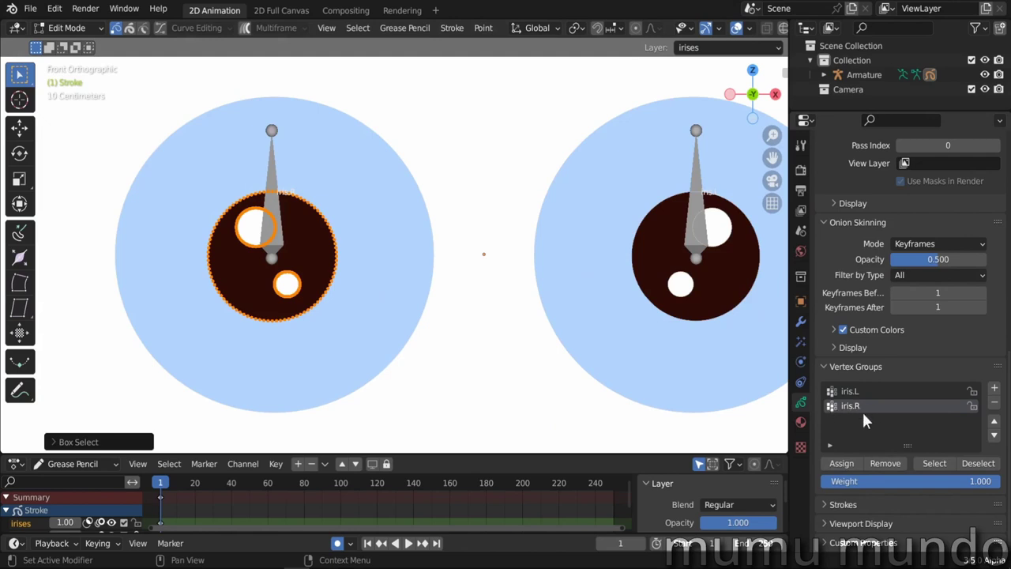
pyautogui.click(842, 463)
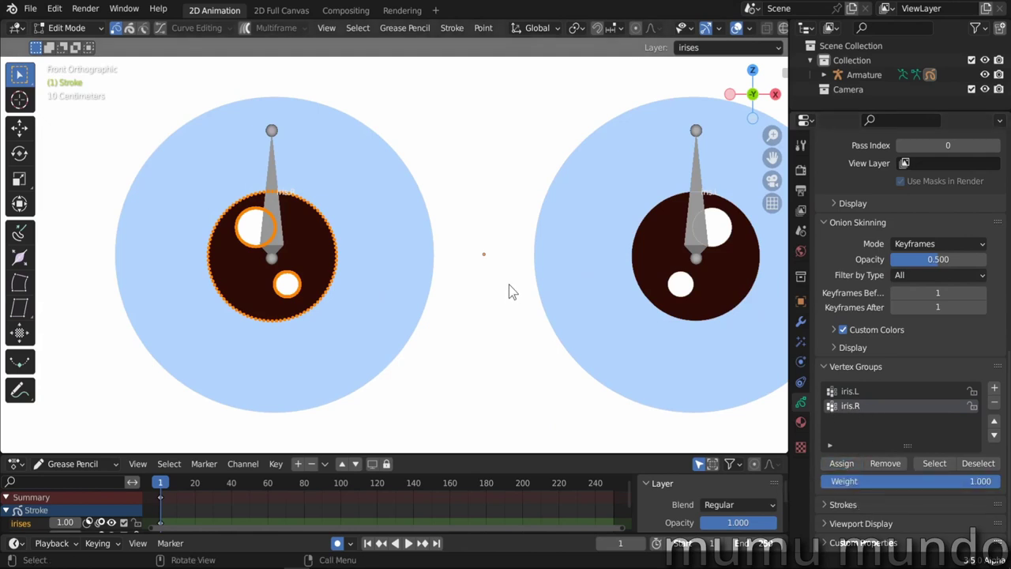
# Return to Object Mode, select the armature, enter Pose Mode and try moving the iris.L bone
pyautogui.scroll(-2, 510, 287)
pyautogui.hotkey('ctrl', 'Tab')
pyautogui.click(462, 304)
pyautogui.click(615, 245)
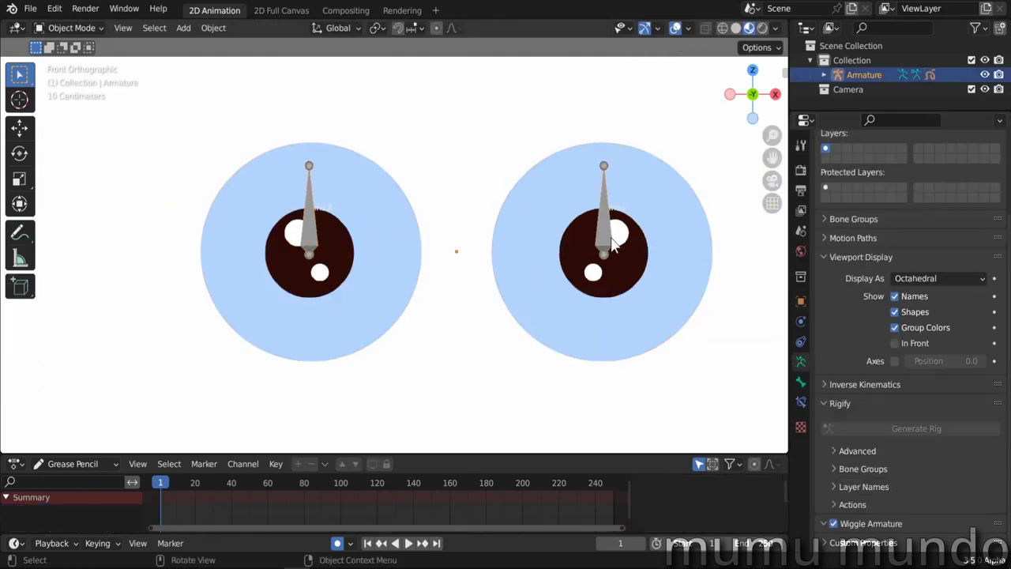
pyautogui.hotkey('ctrl', 'Tab')
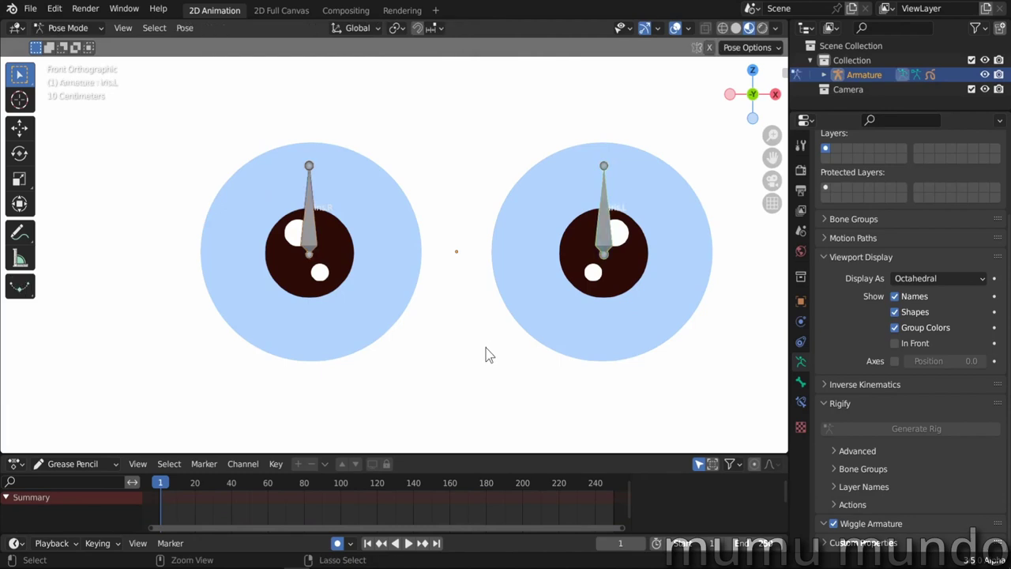
pyautogui.press('g')
pyautogui.click(600, 317)
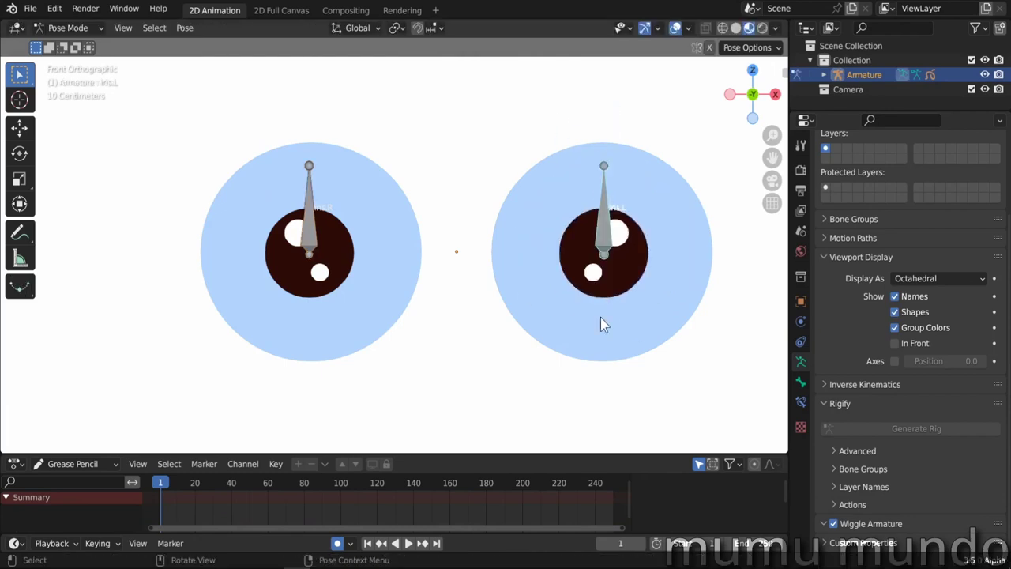
# Enable Deform for the iris bones and try moving them to test the deformation
pyautogui.click(801, 381)
pyautogui.click(827, 350)
pyautogui.click(832, 351)
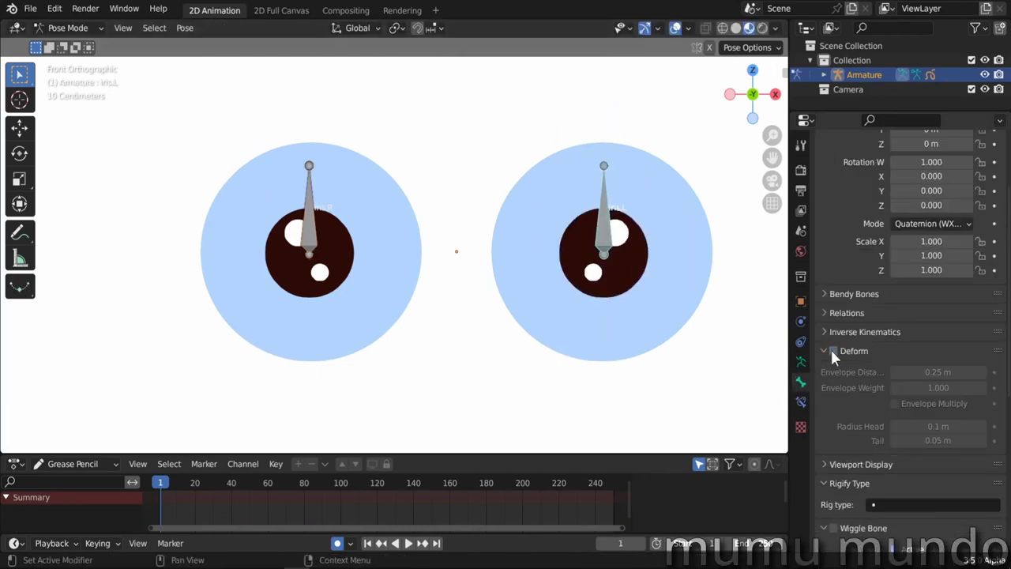
pyautogui.press('g')
pyautogui.press('Escape')
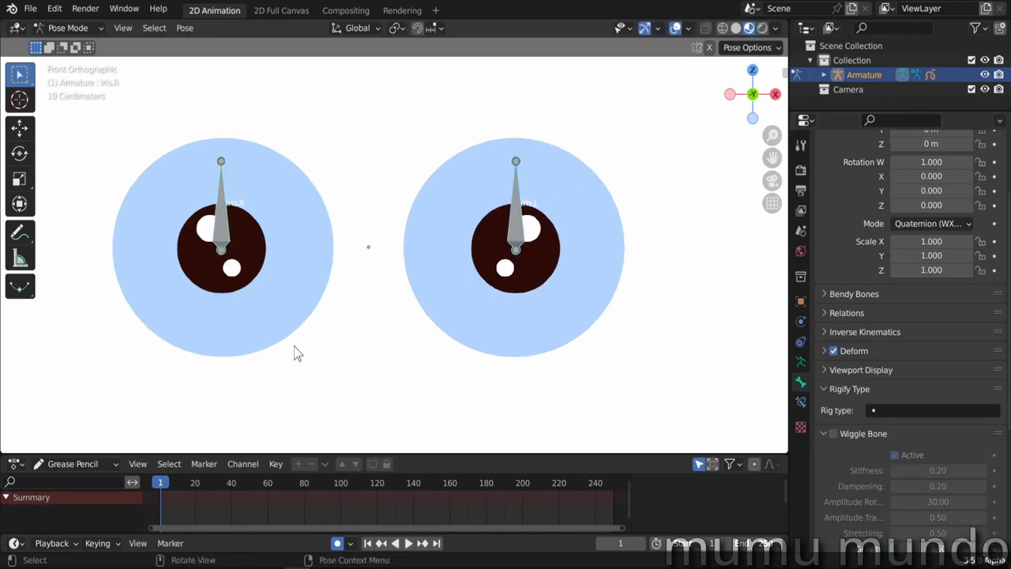
# Try moving both iris bones together, and shift each iris bone separately inward toward the middle
pyautogui.press('g')
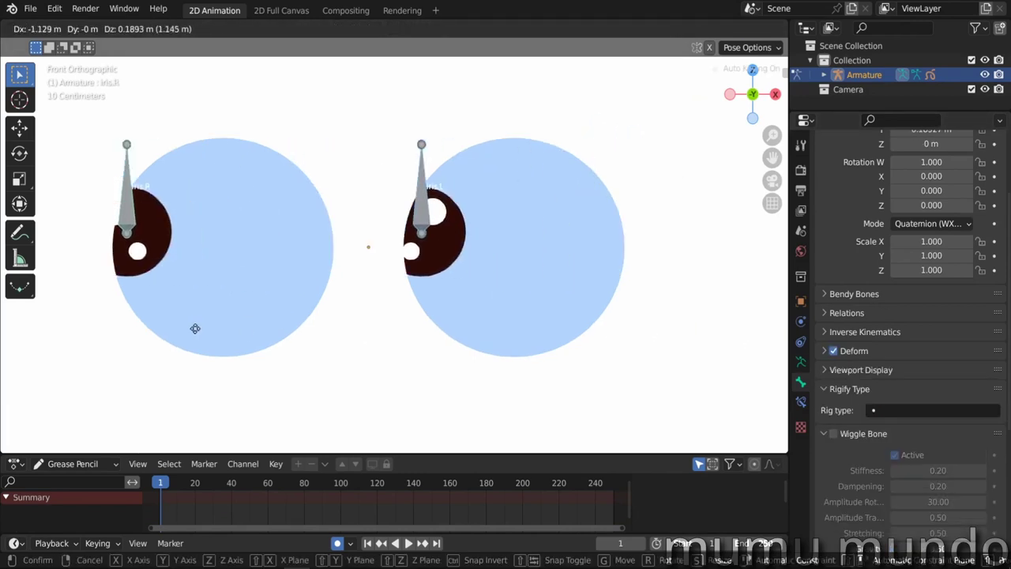
pyautogui.press('Escape')
pyautogui.press('g')
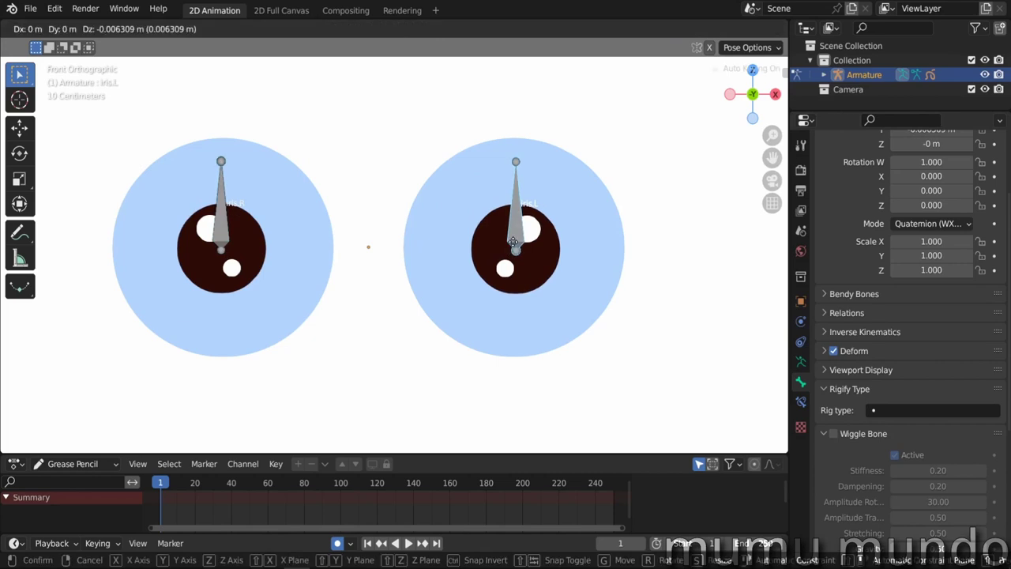
pyautogui.click(228, 233)
pyautogui.press('g')
pyautogui.click(230, 231)
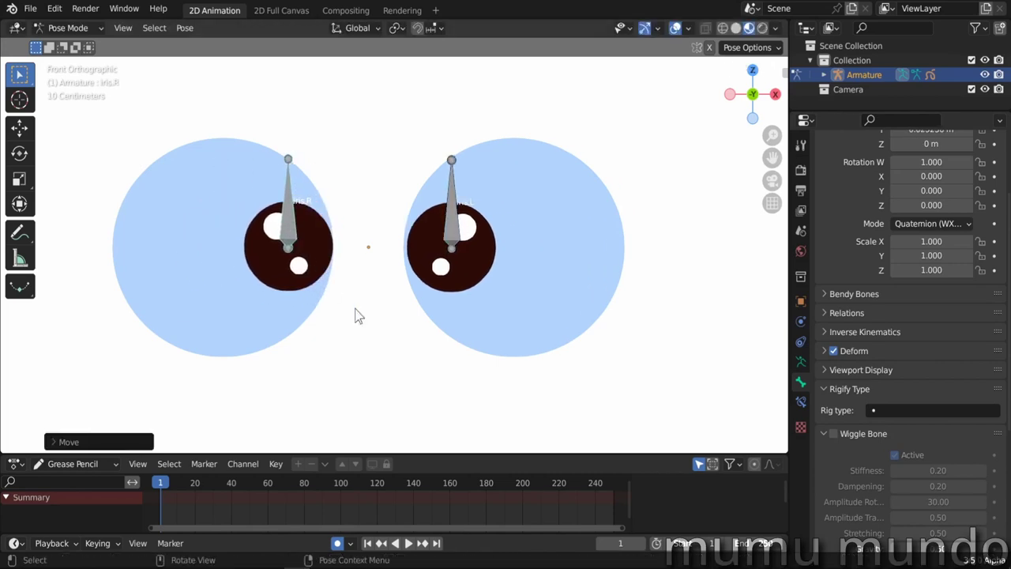
# Try scaling and rotating both iris bones together, and clear their pose location
pyautogui.press('s')
pyautogui.press('Escape')
pyautogui.keyDown('shift'); pyautogui.click(454, 245); pyautogui.keyUp('shift')
pyautogui.press('s')
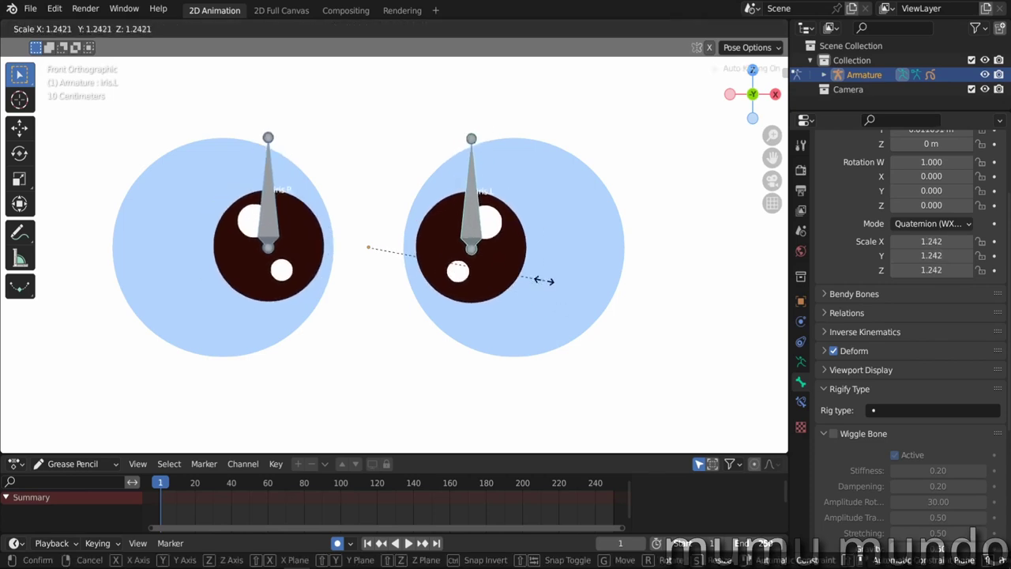
pyautogui.press('Escape')
pyautogui.press('r')
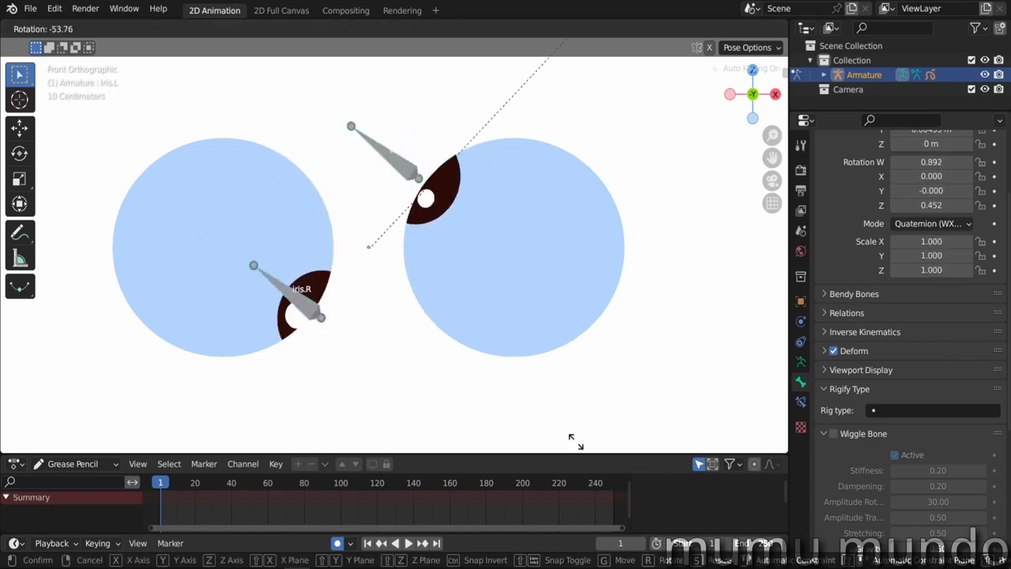
pyautogui.press('Escape')
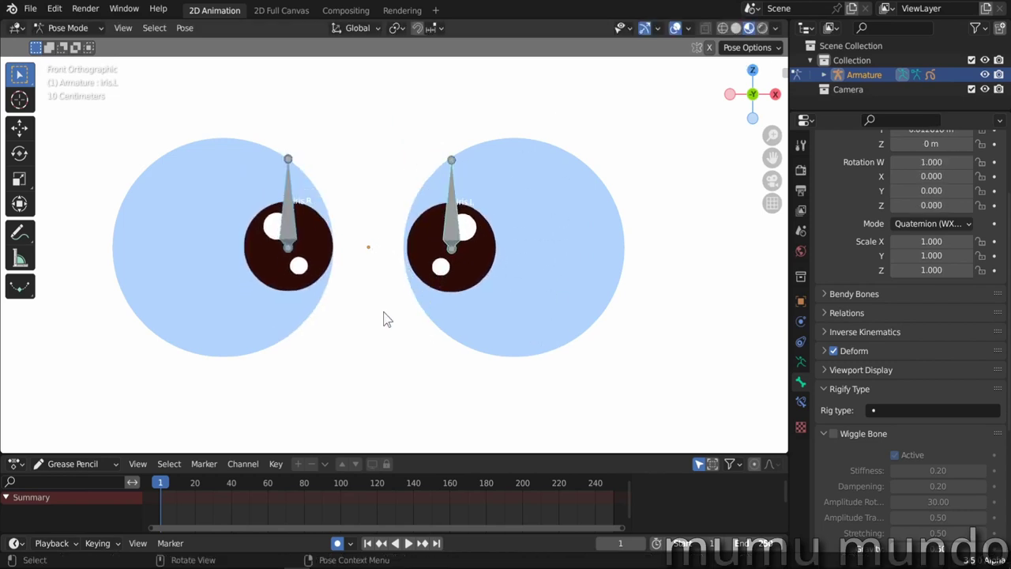
pyautogui.press('alt')
pyautogui.hotkey('alt', 'g')
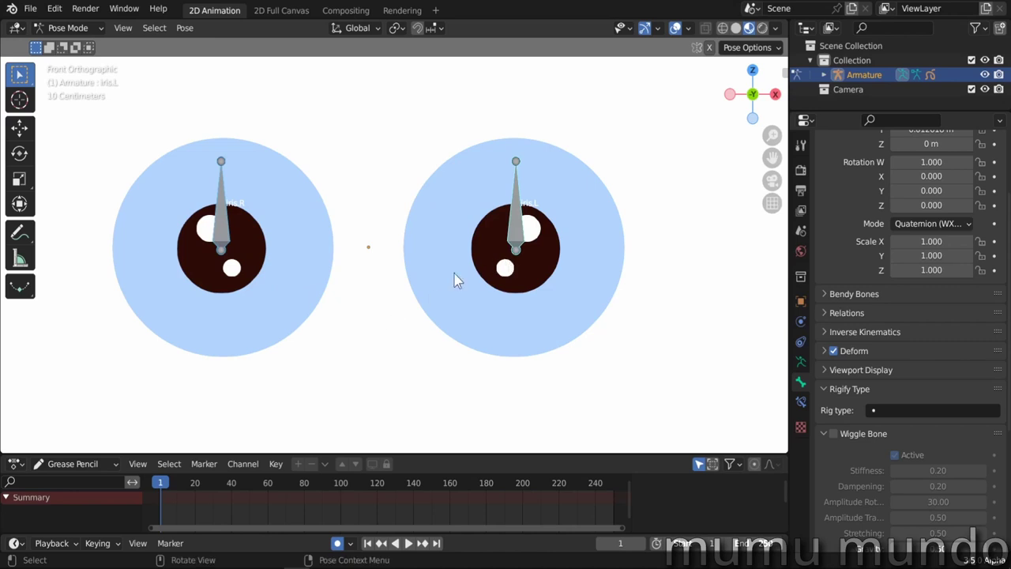
# In Edit Mode, add a new bone between the eyes and move it down about 0.36 m along Z
pyautogui.press('Tab')
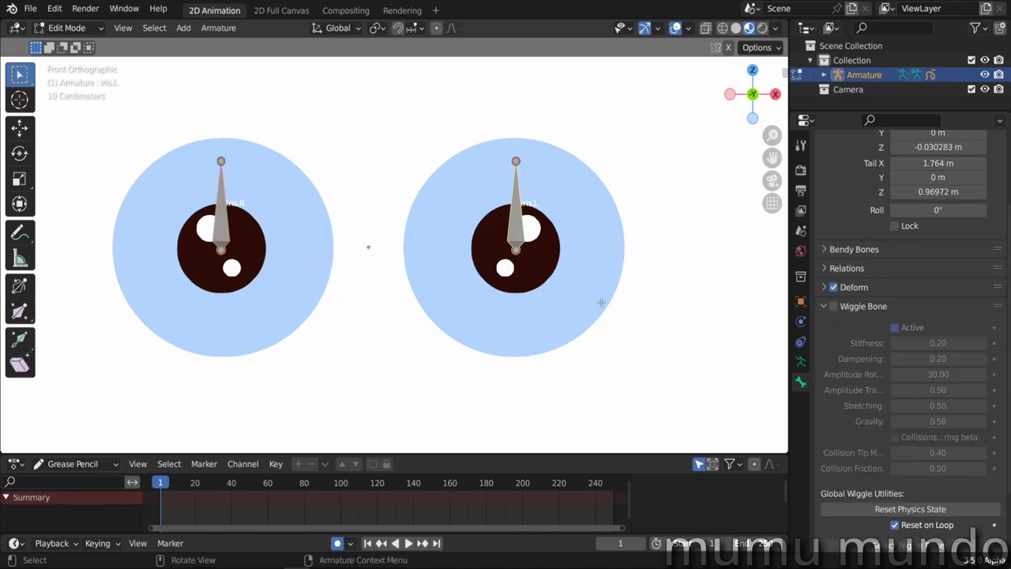
pyautogui.hotkey('shift', 'a')
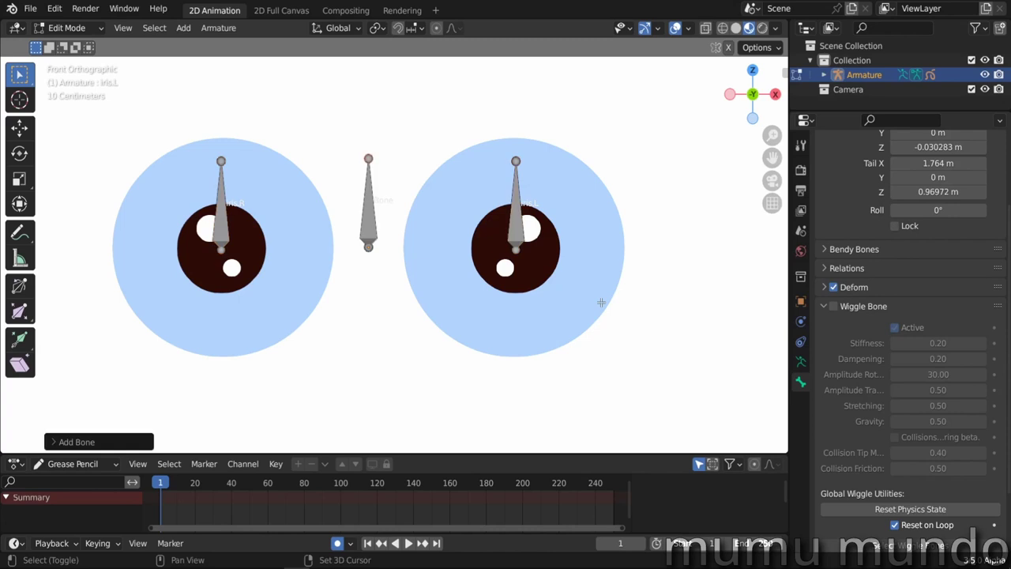
pyautogui.click(378, 237)
pyautogui.press('g')
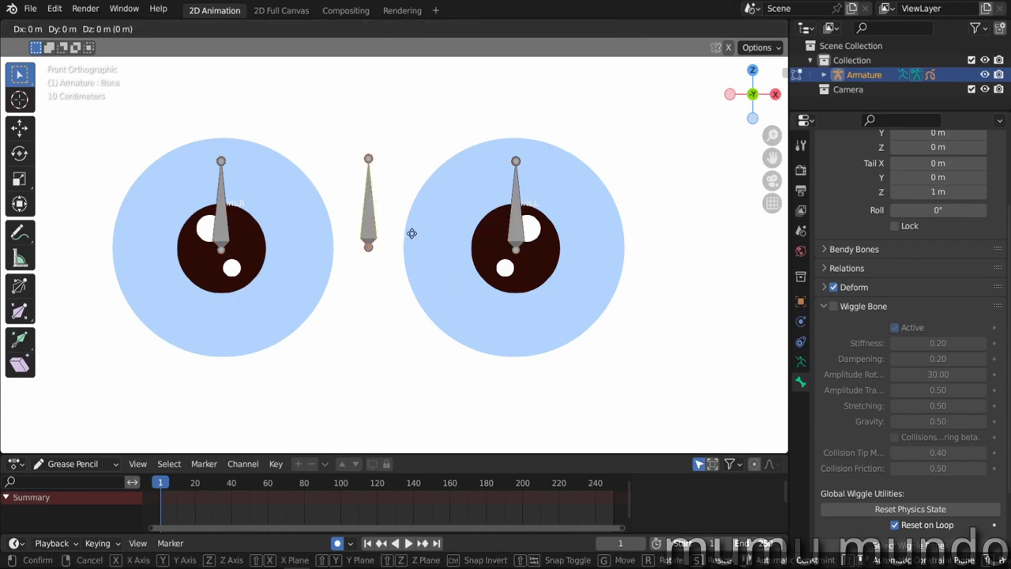
pyautogui.press('z')
pyautogui.click(413, 265)
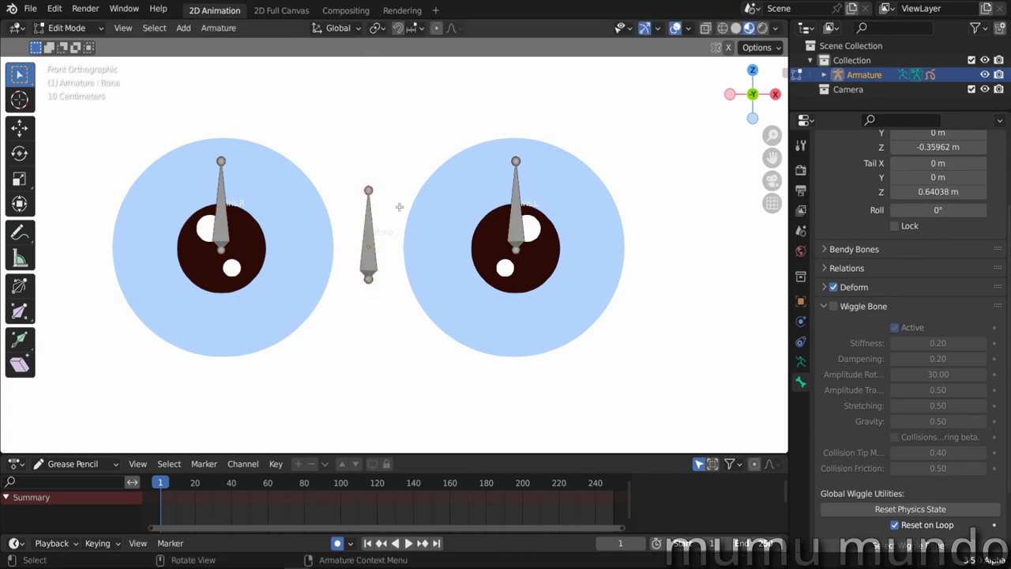
# Lengthen the middle bone by raising its tail about 0.51 m along Z, and turn off its Deform option
pyautogui.press('g')
pyautogui.press('z')
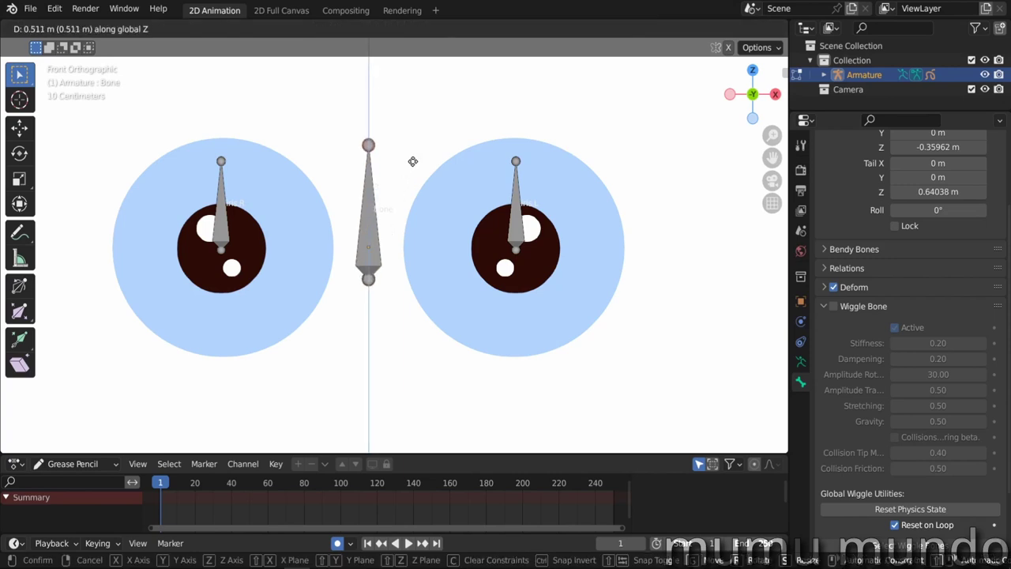
pyautogui.click(413, 161)
pyautogui.click(369, 286)
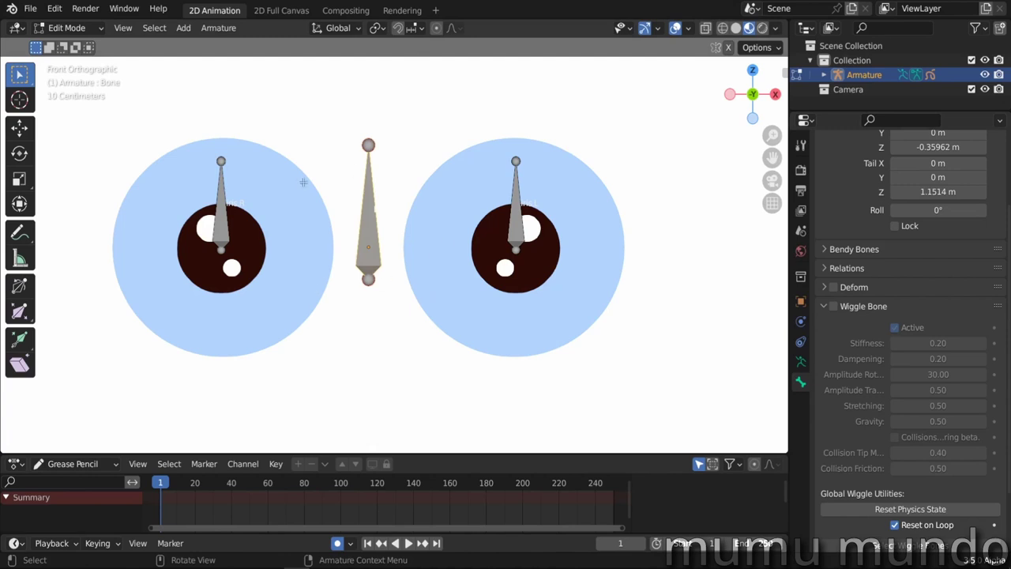
# Parent the iris.L and iris.R bones to the middle bone with Keep Offset
pyautogui.click(516, 234)
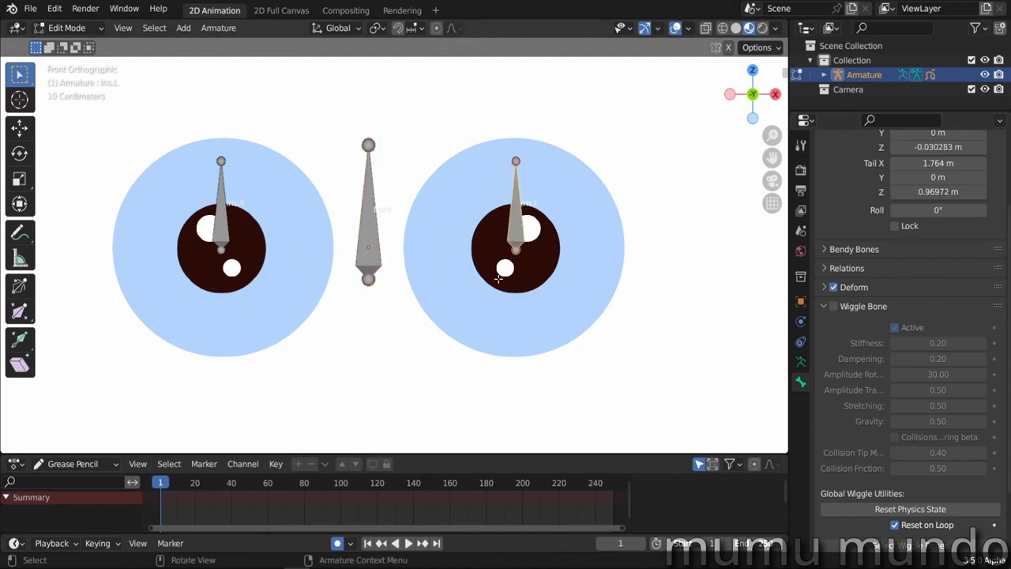
pyautogui.keyDown('shift'); pyautogui.click(224, 229); pyautogui.keyUp('shift')
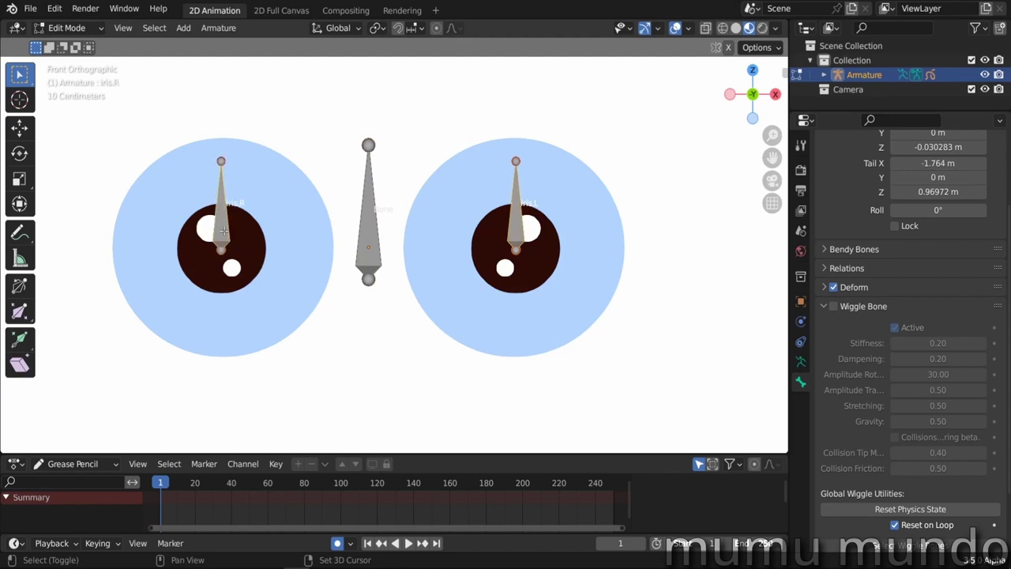
pyautogui.keyDown('shift'); pyautogui.click(375, 239); pyautogui.keyUp('shift')
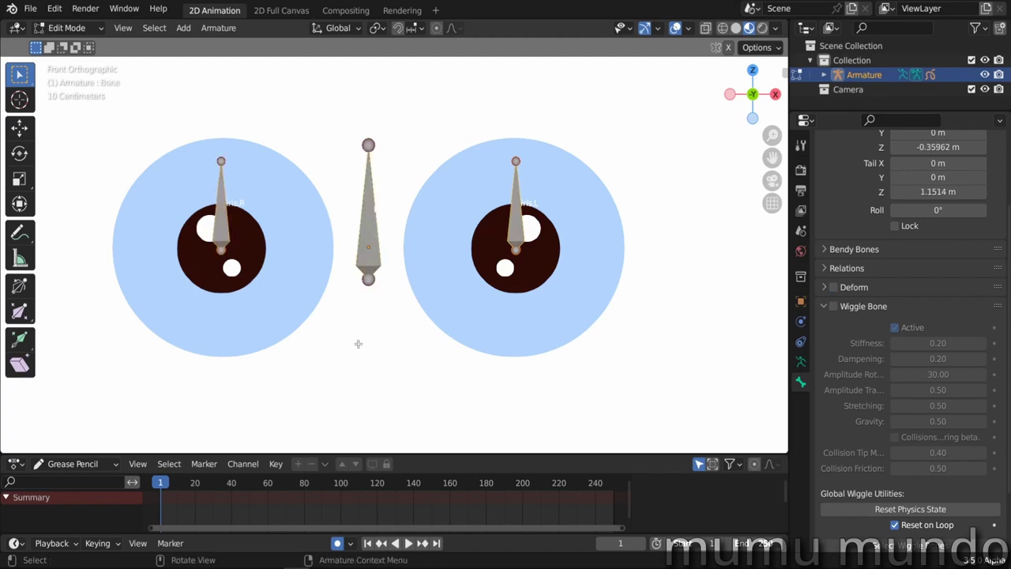
pyautogui.hotkey('ctrl', 'p')
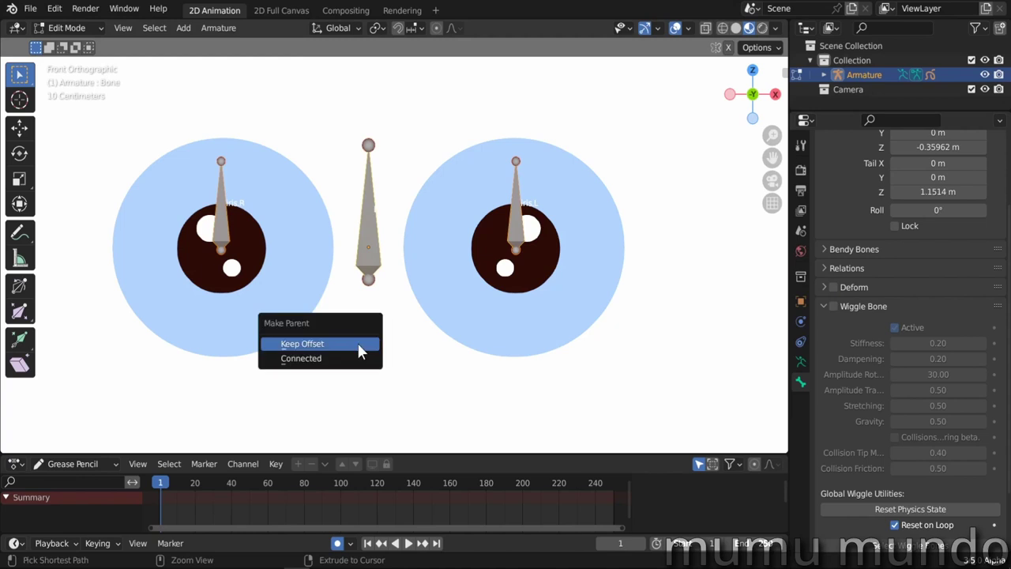
pyautogui.click(289, 346)
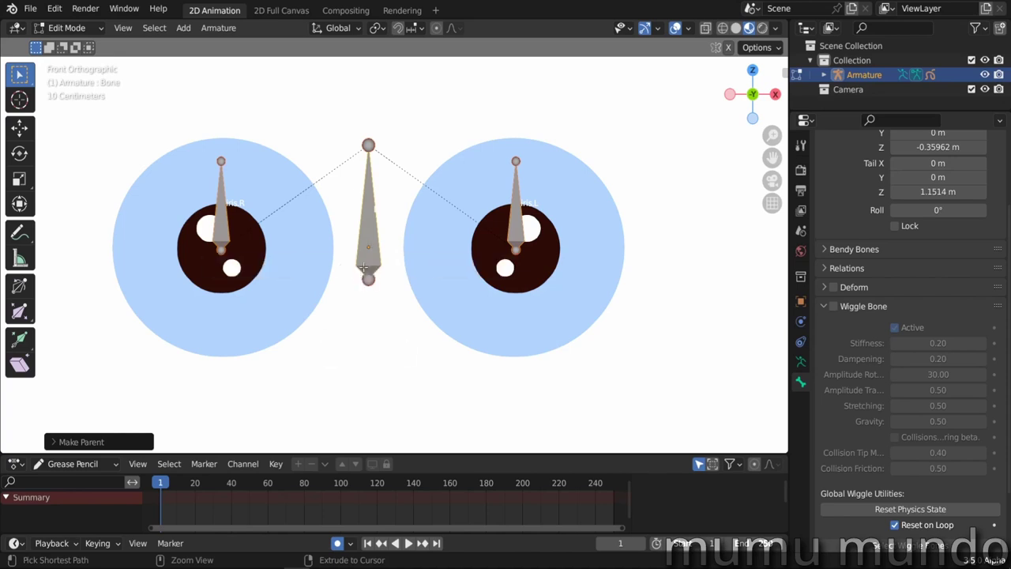
# Try moving the middle bone in Pose Mode to test that it drives both irises
pyautogui.hotkey('ctrl', 'Tab')
pyautogui.click(360, 335)
pyautogui.press('g')
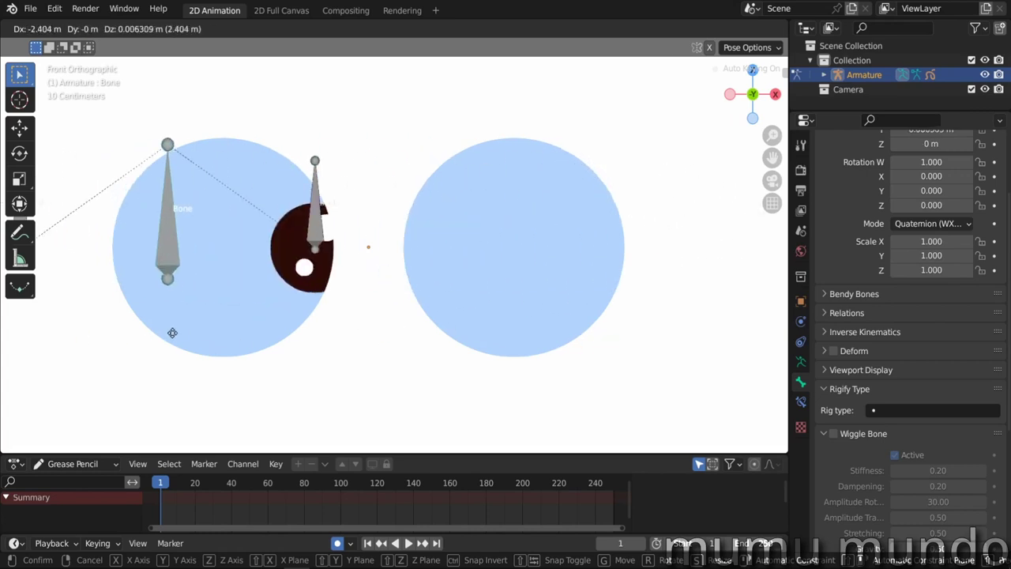
pyautogui.rightClick(407, 341)
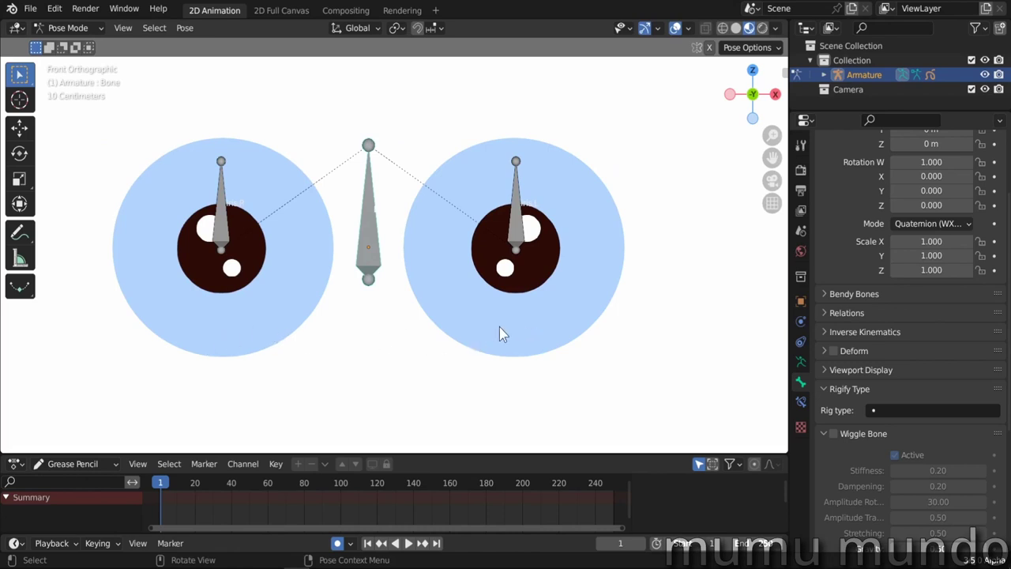
pyautogui.press('g')
pyautogui.press('Escape')
pyautogui.click(514, 235)
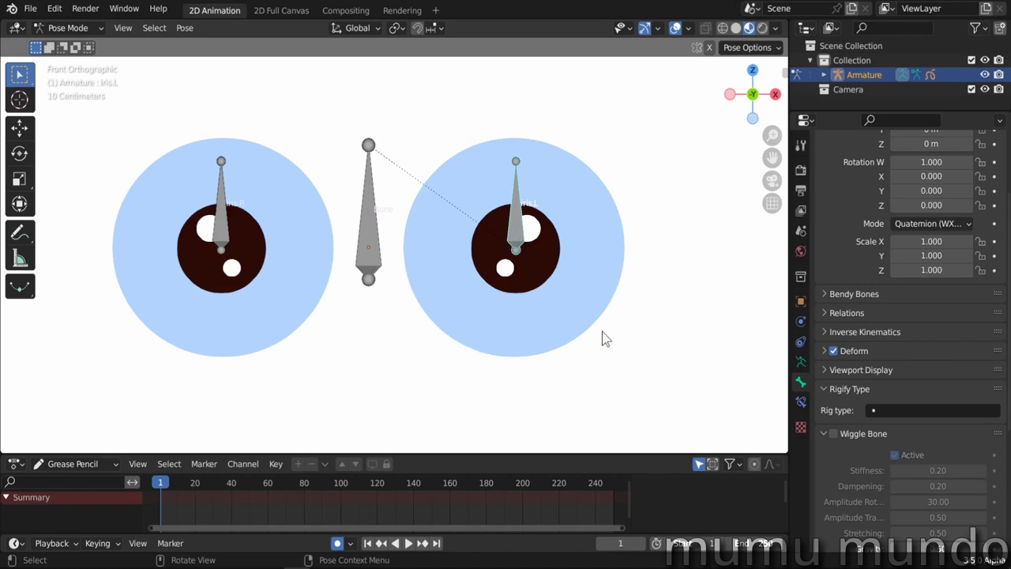
pyautogui.click(376, 252)
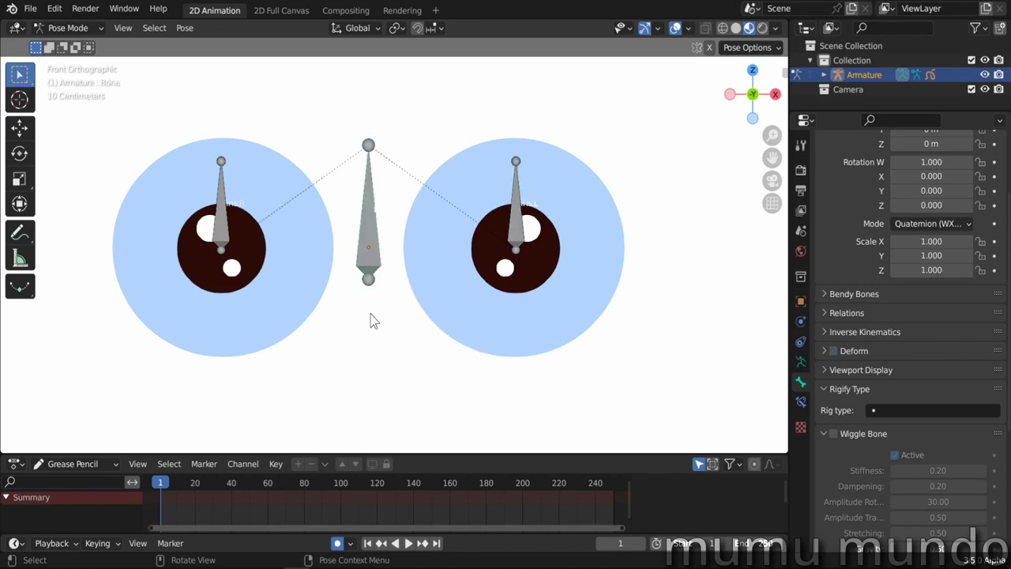
# In Edit Mode, duplicate the middle bone, rotate the copy 90° and place it below the iris.L eye at about Z -1.51 m
pyautogui.press('Tab')
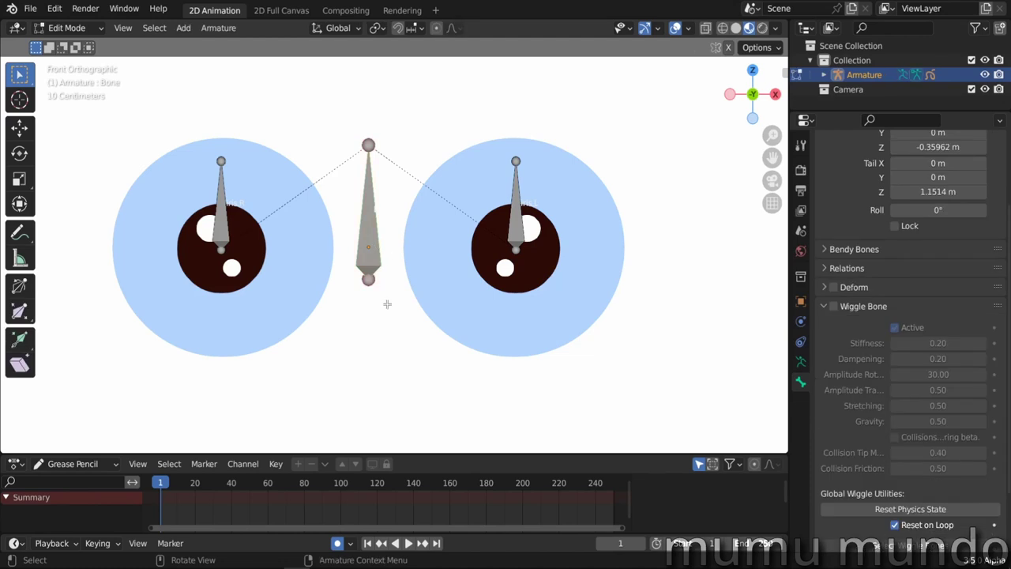
pyautogui.hotkey('shift', 'd')
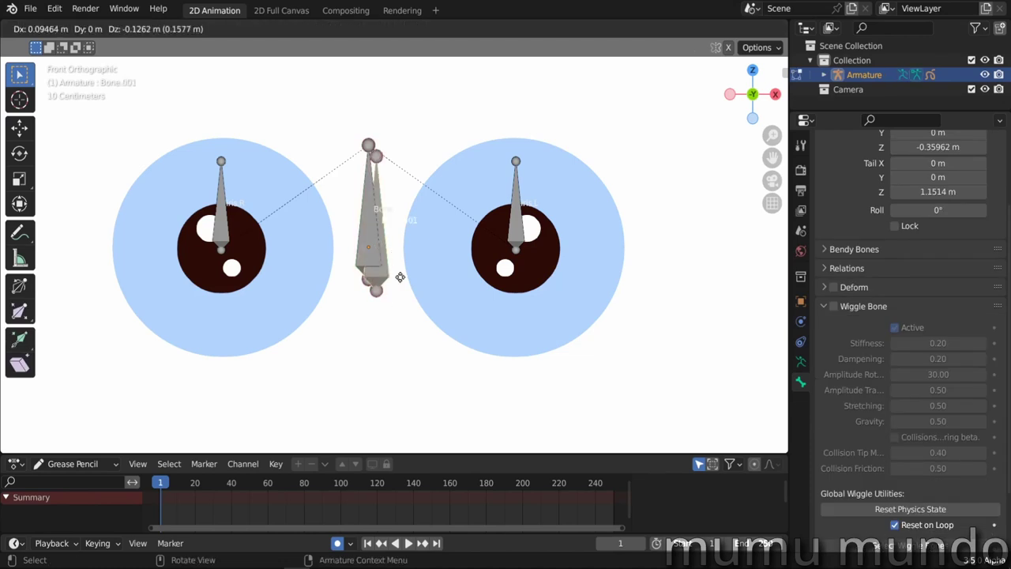
pyautogui.click(524, 370)
pyautogui.write('r')
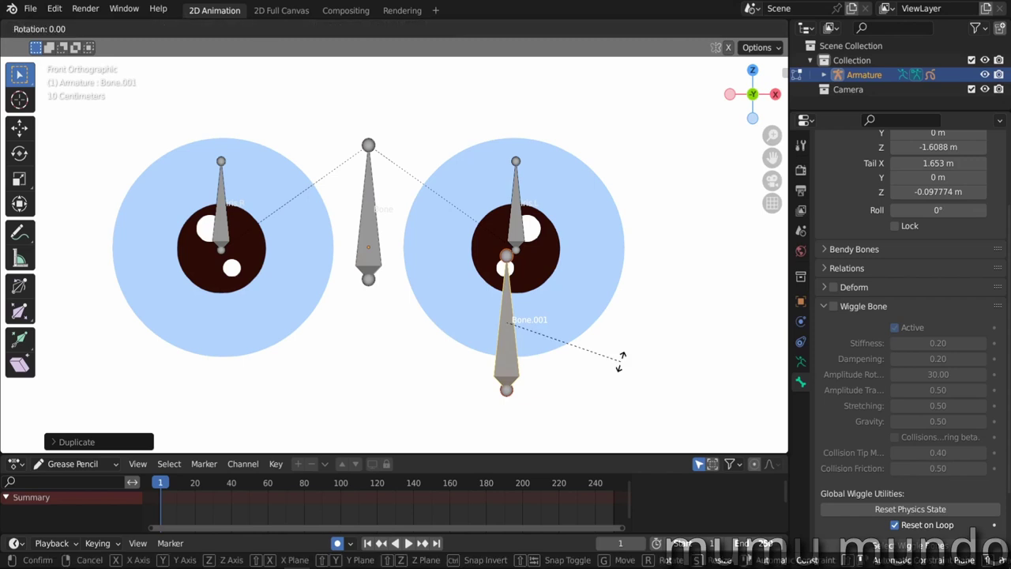
pyautogui.write('90')
pyautogui.press('Return')
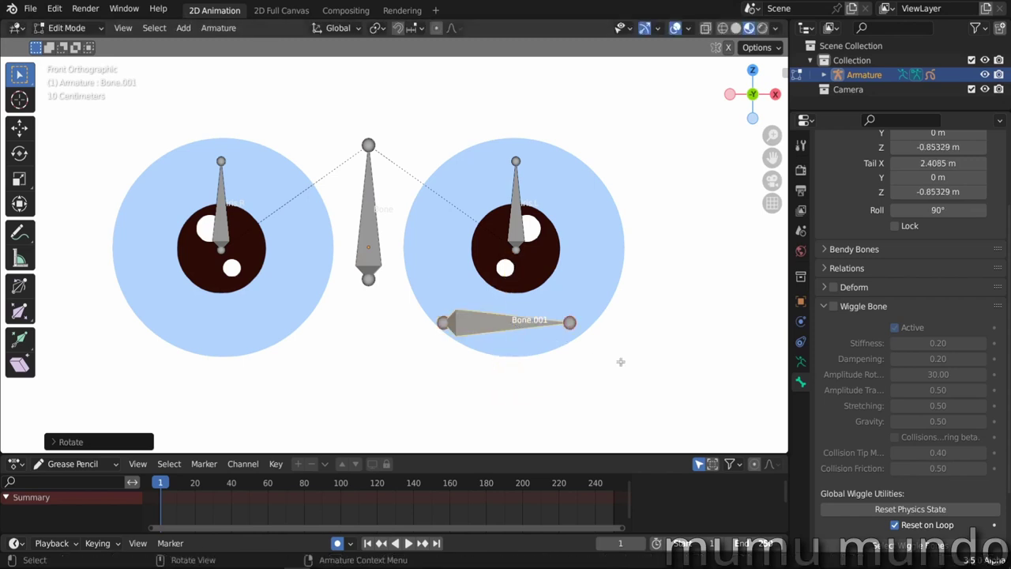
pyautogui.press('g')
pyautogui.click(556, 410)
# Rename the horizontal duplicated bone as eye.L
pyautogui.press('F2')
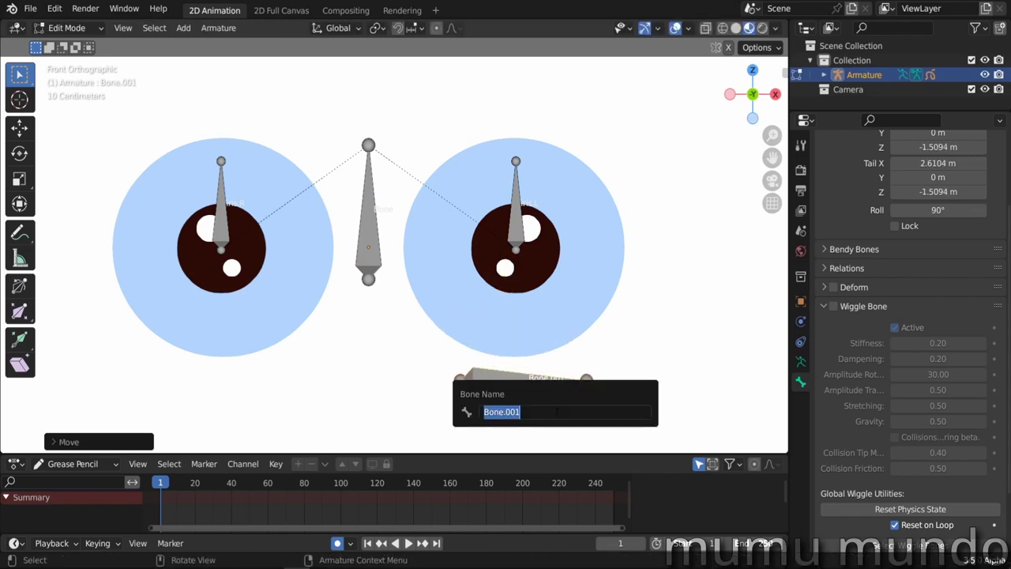
pyautogui.write('eye.L')
pyautogui.press('Return')
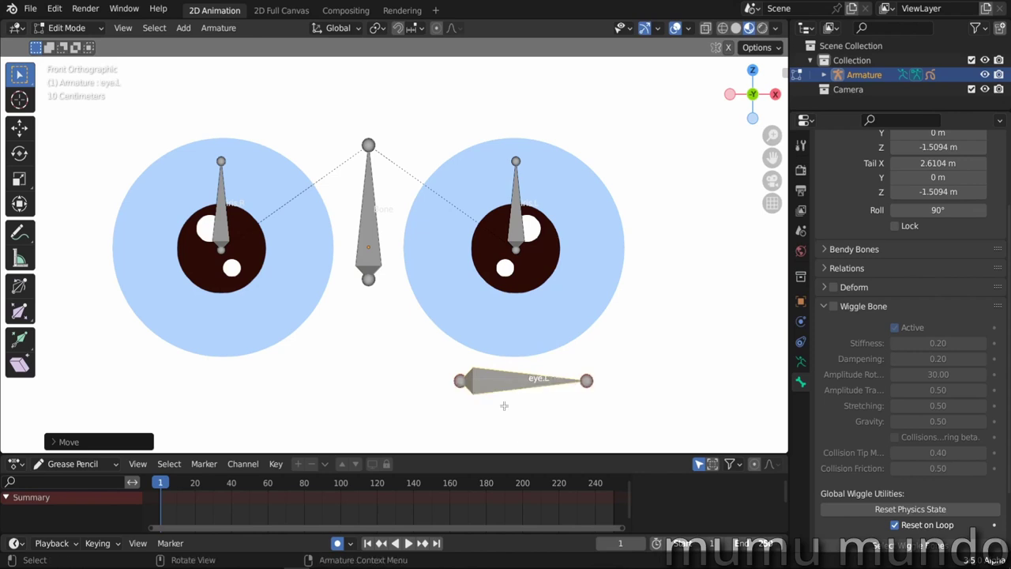
# Parent the iris.L bone to the eye.L bone with Keep Offset
pyautogui.click(520, 239)
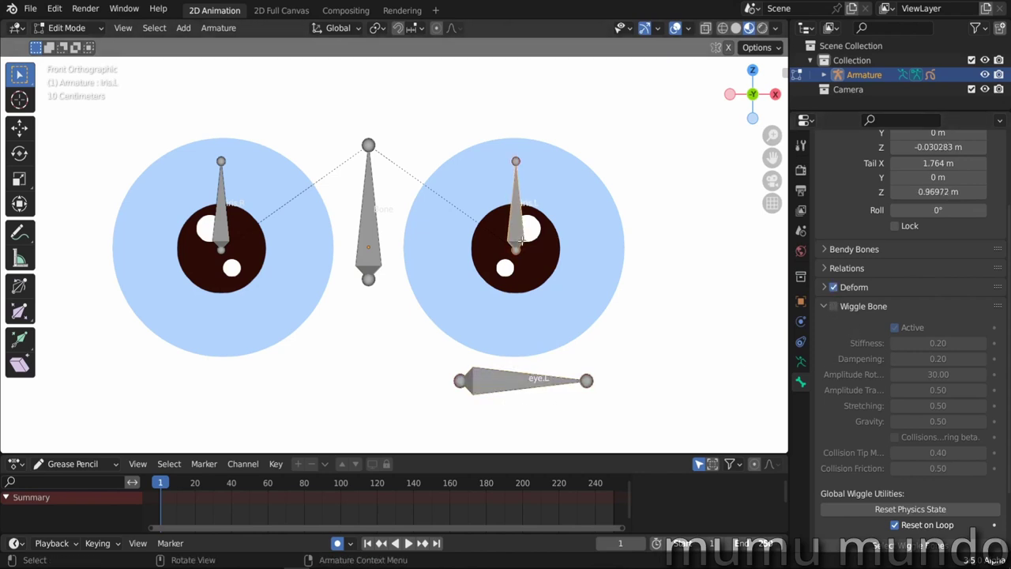
pyautogui.keyDown('shift'); pyautogui.click(498, 381); pyautogui.keyUp('shift')
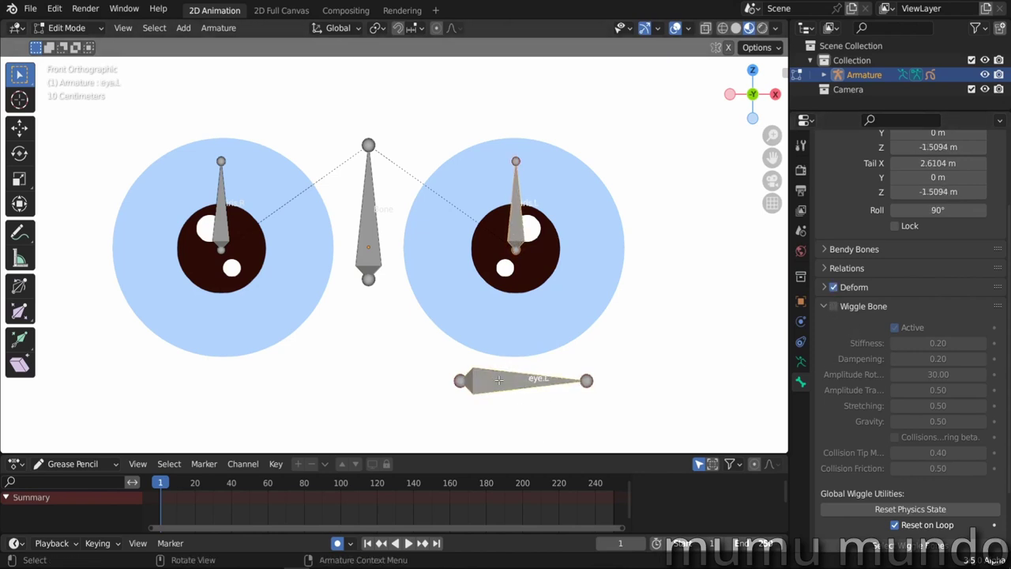
pyautogui.hotkey('ctrl', 'p')
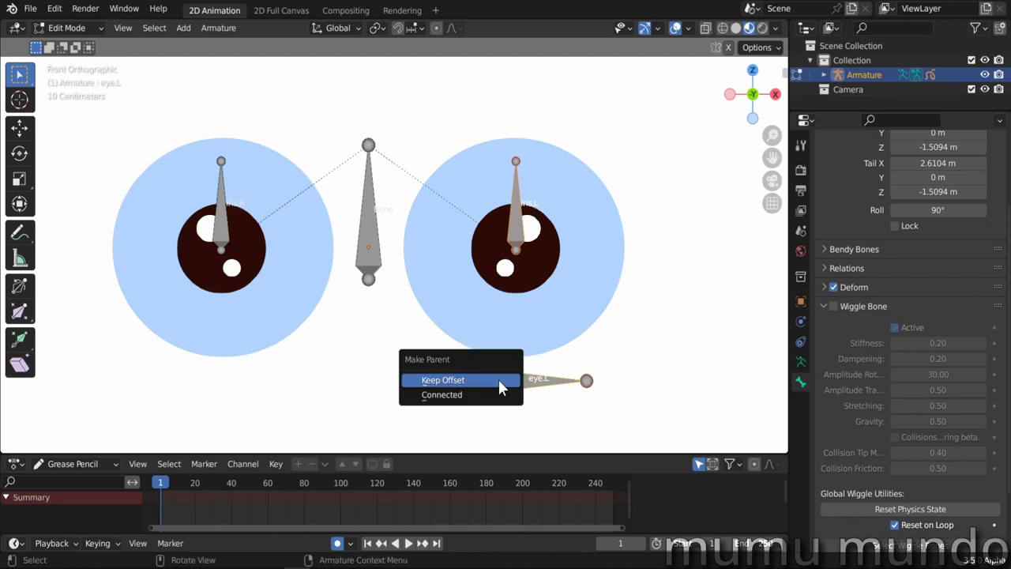
pyautogui.click(498, 379)
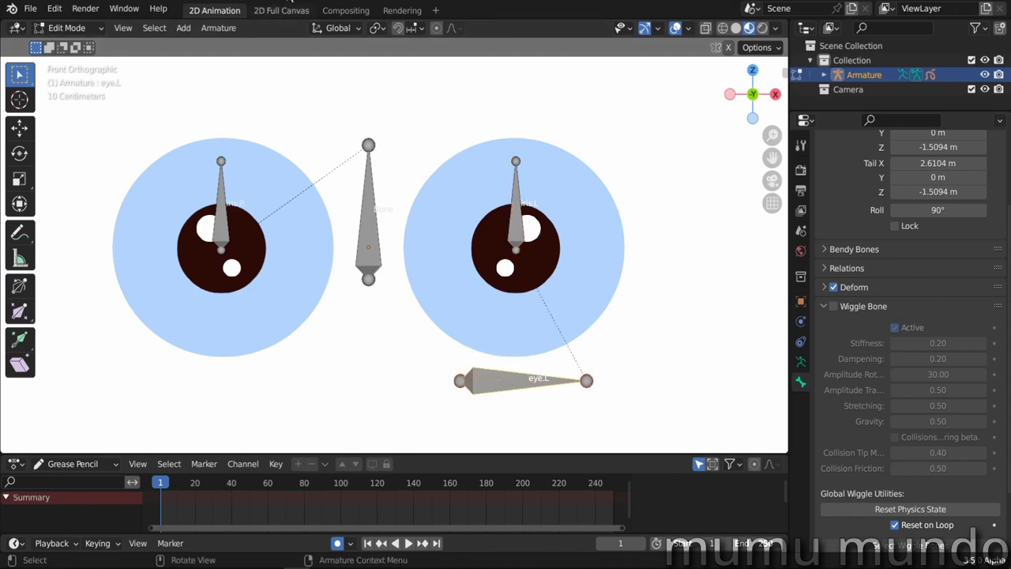
# Symmetrize the eye.L bone to the other side and parent the iris.R bone to its mirrored copy with Keep Offset
pyautogui.click(224, 29)
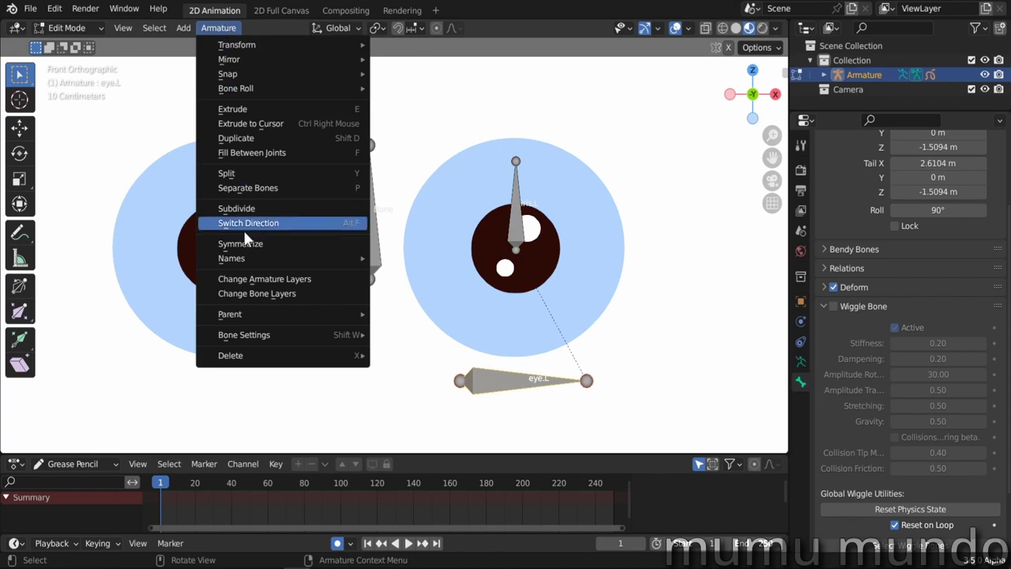
pyautogui.click(255, 243)
pyautogui.click(218, 251)
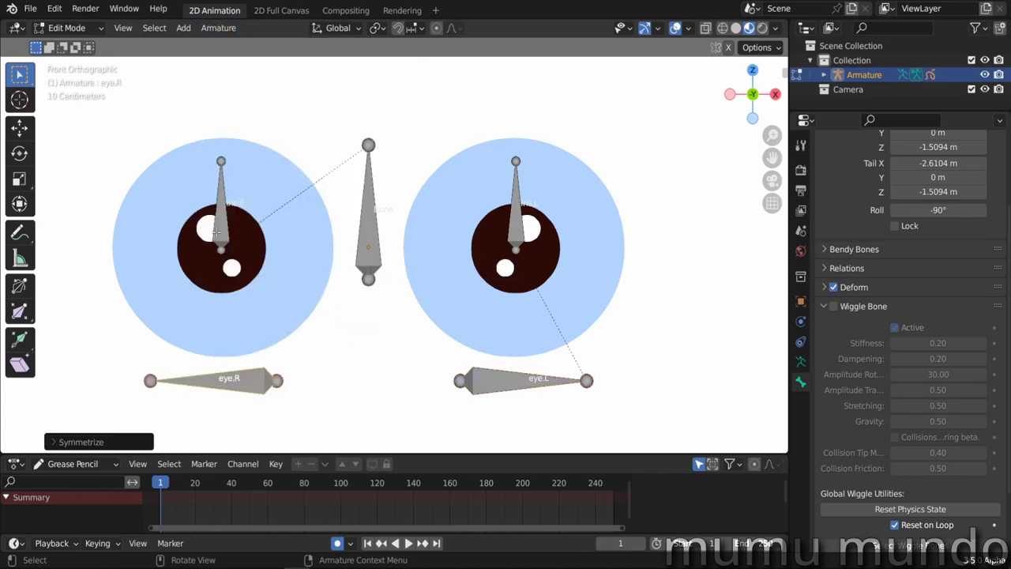
pyautogui.keyDown('shift'); pyautogui.click(232, 382); pyautogui.keyUp('shift')
pyautogui.hotkey('ctrl', 'p')
pyautogui.click(233, 385)
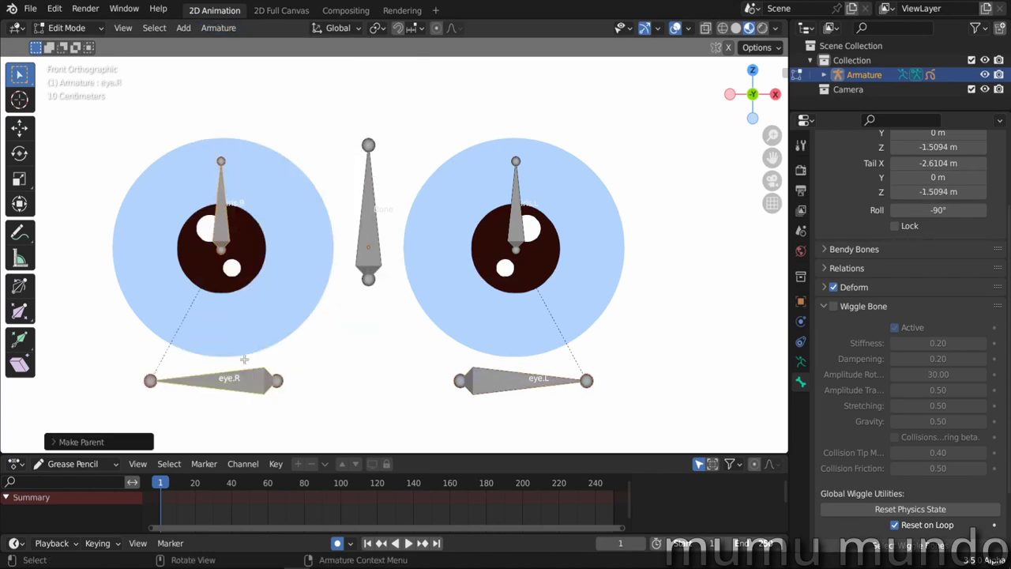
# In Object Mode, parent the Stroke object to the armature using Armature Deform With Empty Groups
pyautogui.hotkey('ctrl', 'Tab')
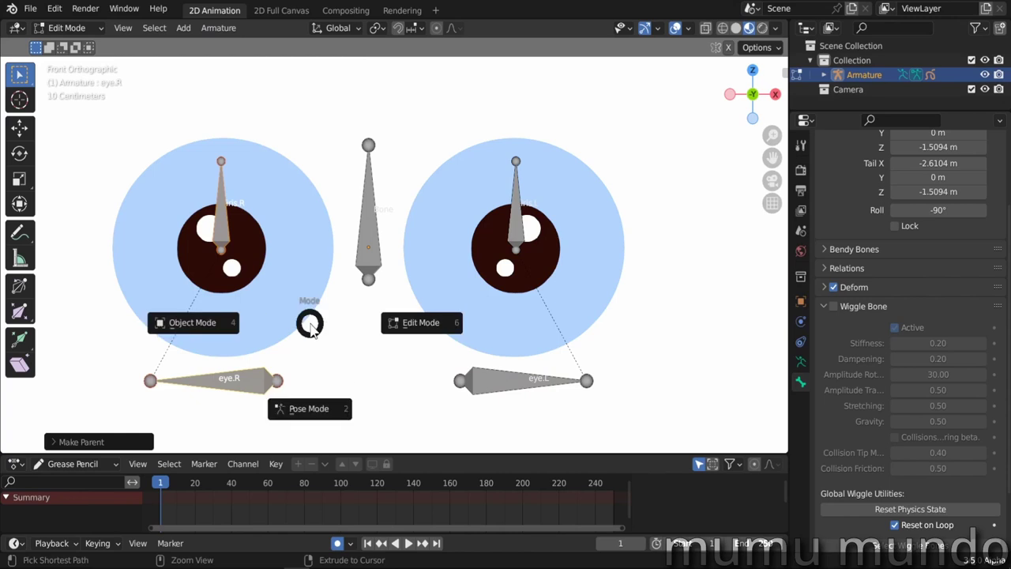
pyautogui.click(225, 323)
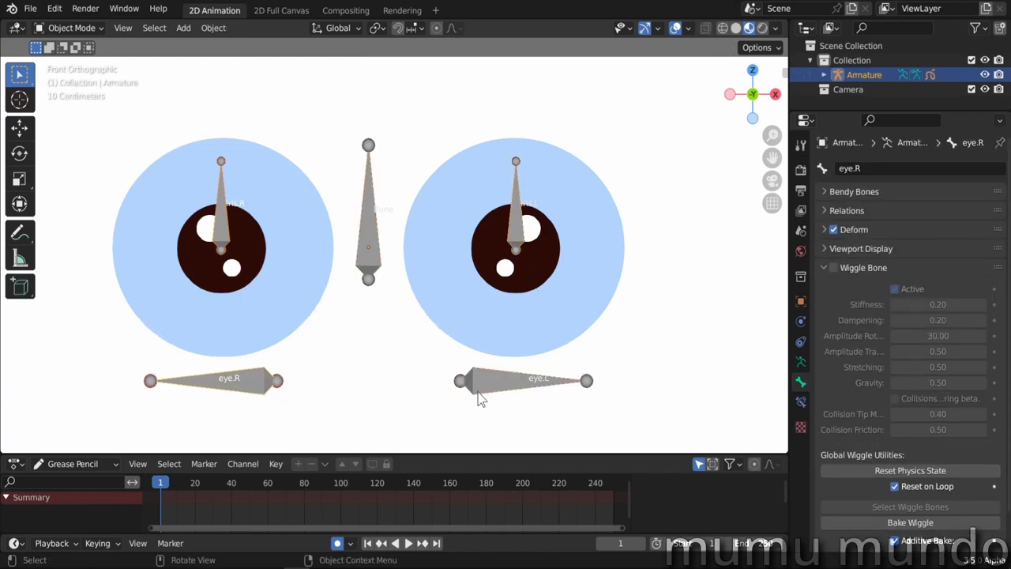
pyautogui.click(556, 294)
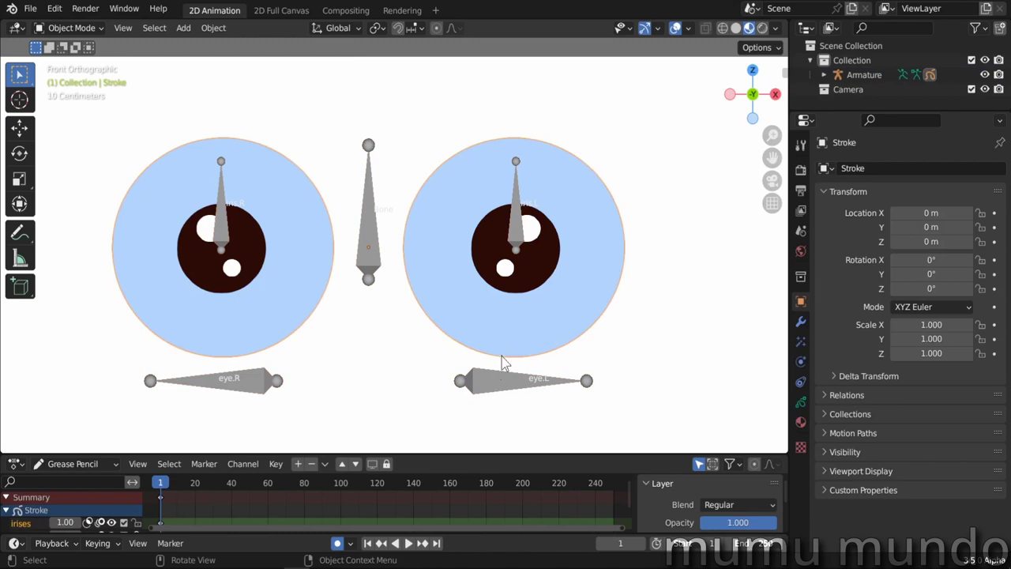
pyautogui.click(497, 385)
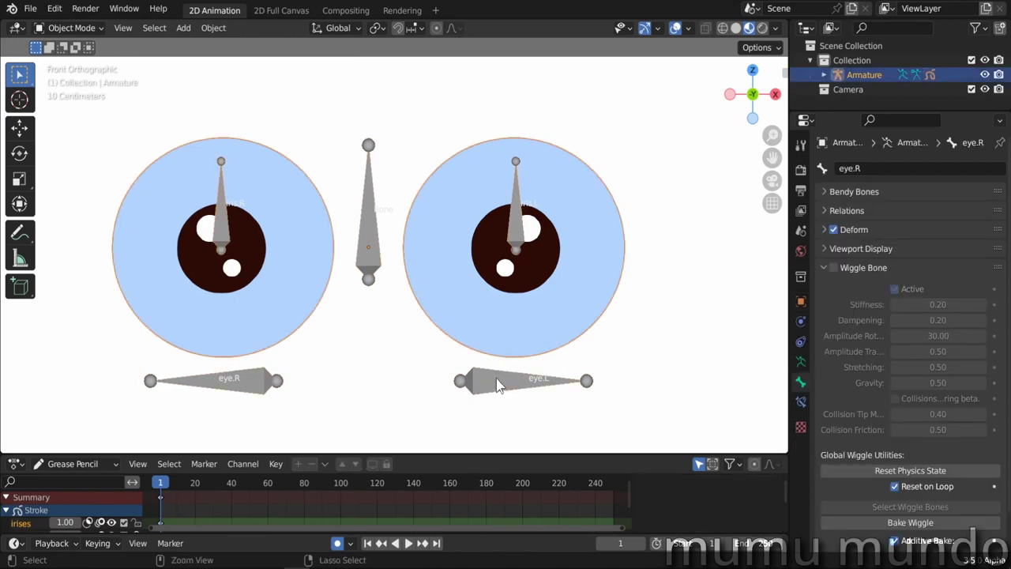
pyautogui.hotkey('ctrl', 'p')
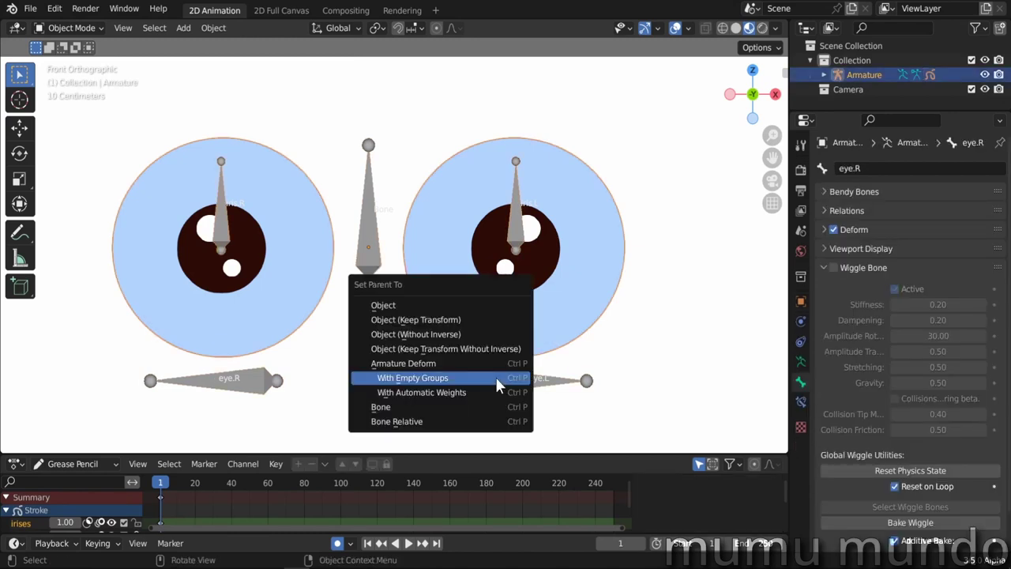
pyautogui.click(400, 379)
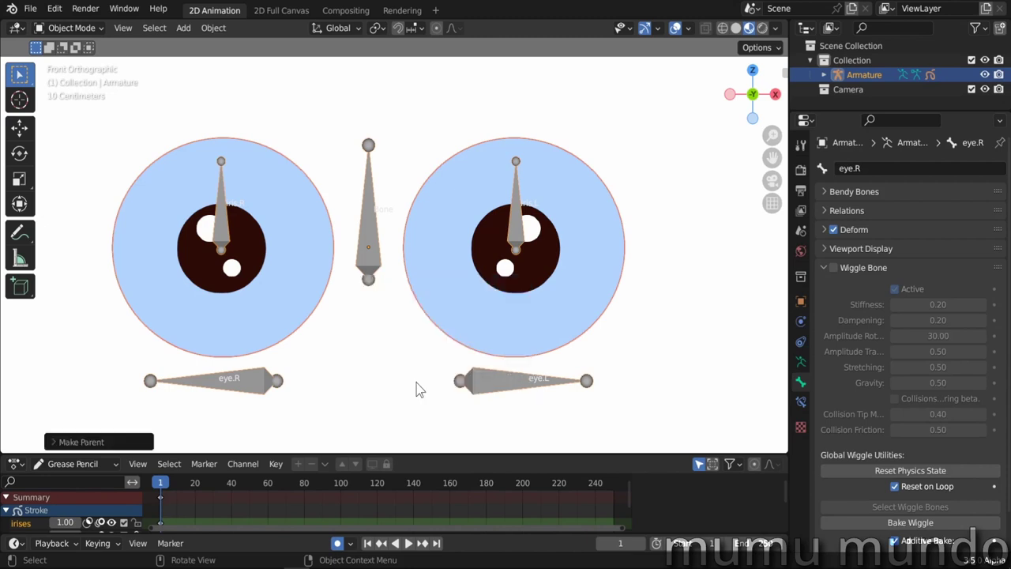
# In the Stroke object's Edit Mode, assign the eyes layer's circle above the eye.L bone to the eye.L vertex group
pyautogui.click(575, 286)
pyautogui.press('Tab')
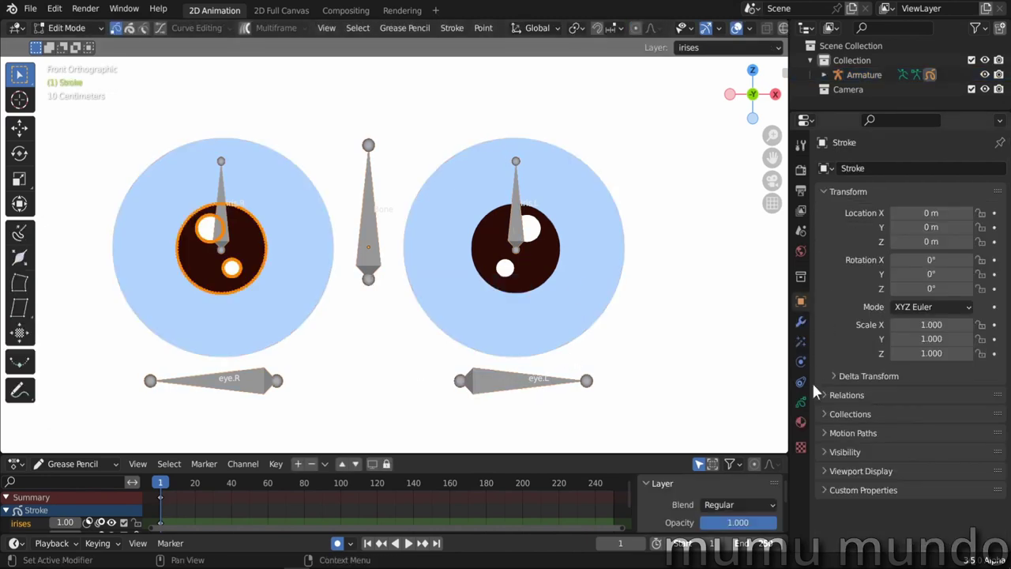
pyautogui.click(801, 401)
pyautogui.scroll(-8, 853, 379)
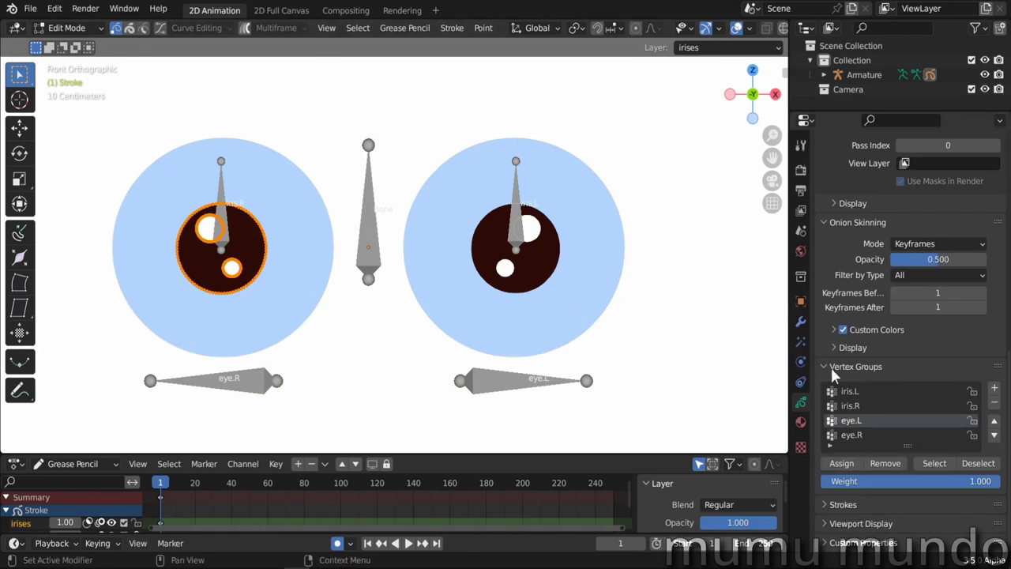
pyautogui.scroll(6, 1009, 320)
pyautogui.scroll(7, 847, 241)
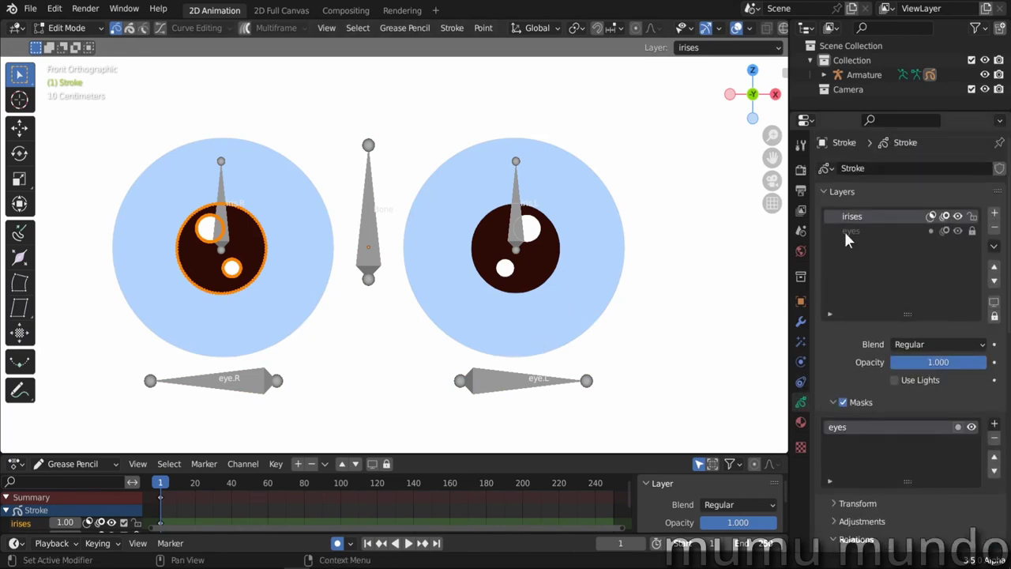
pyautogui.click(851, 231)
pyautogui.scroll(-5, 863, 237)
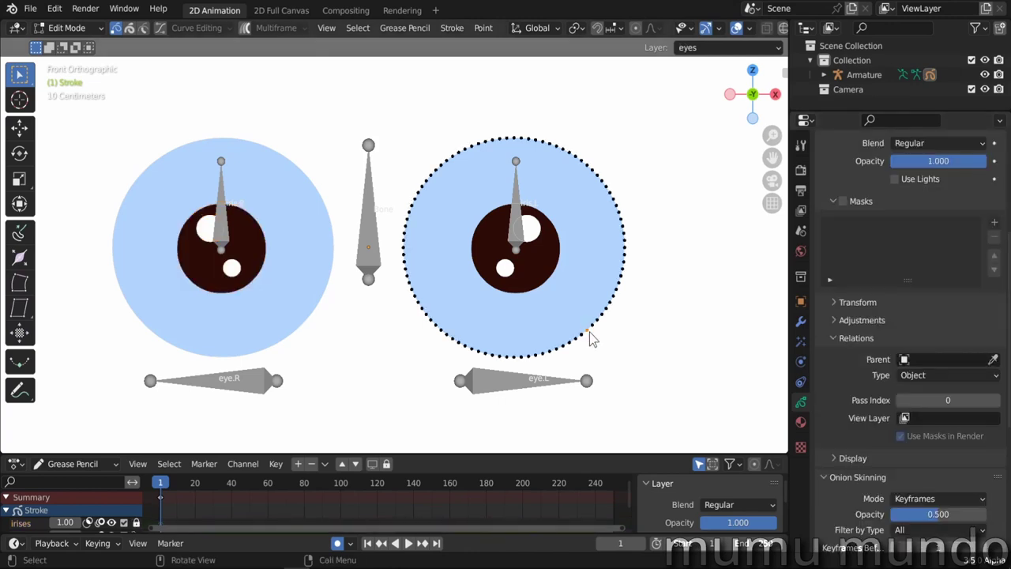
pyautogui.press('a')
pyautogui.scroll(-8, 909, 378)
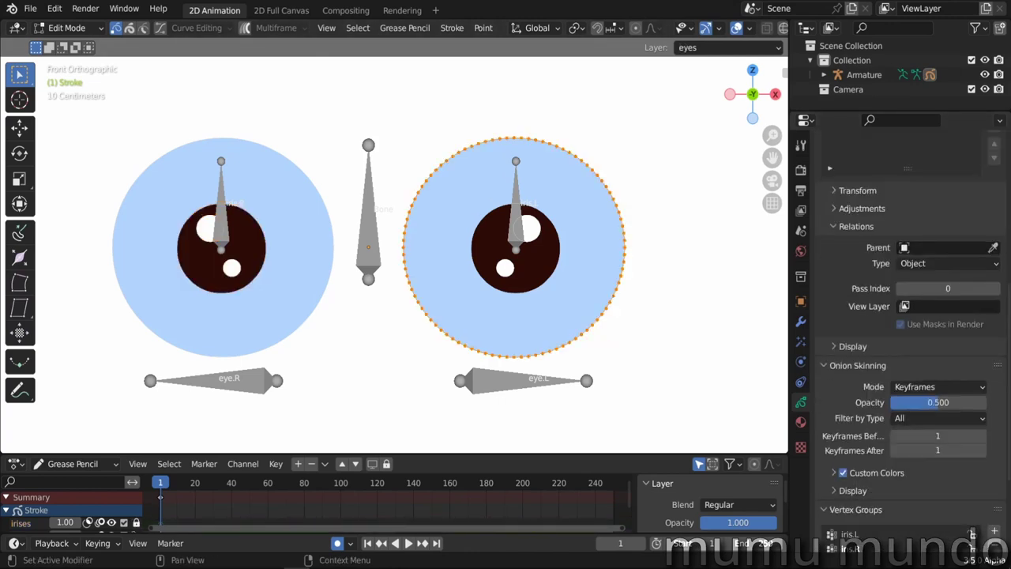
pyautogui.click(842, 464)
# Assign the circle above the eye.R bone to the eye.R vertex group and return to Object Mode
pyautogui.click(275, 349)
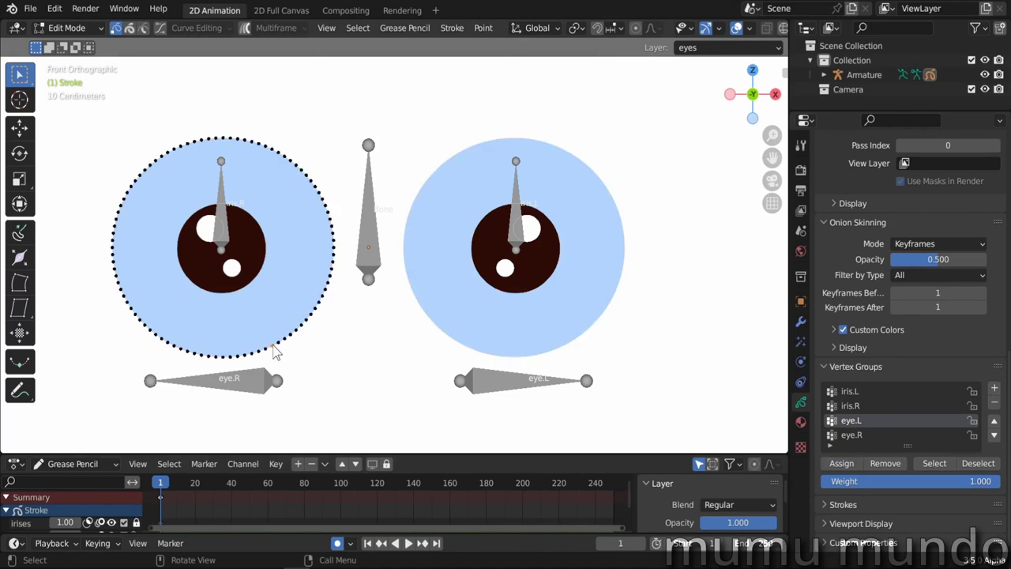
pyautogui.click(851, 434)
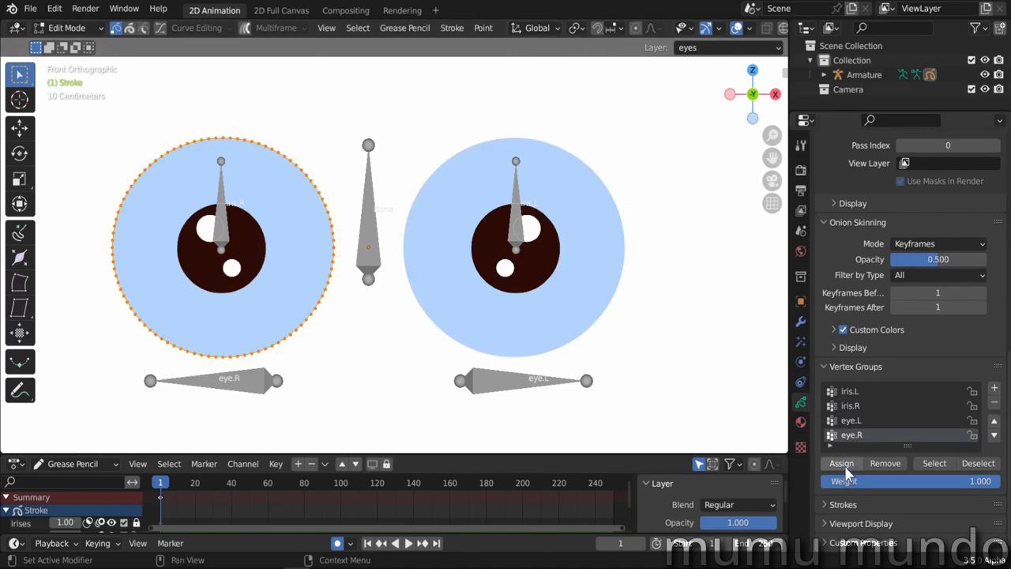
pyautogui.click(843, 465)
pyautogui.press('Tab')
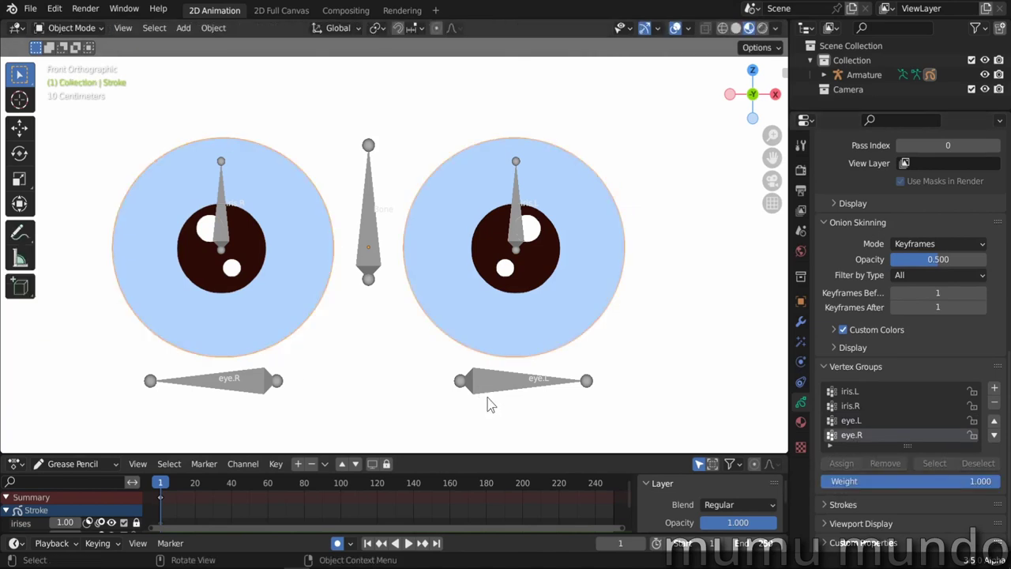
# In the armature's Pose Mode, try moving the eye.L bone to test the eye, then switch the selection to the mirrored bone
pyautogui.click(490, 386)
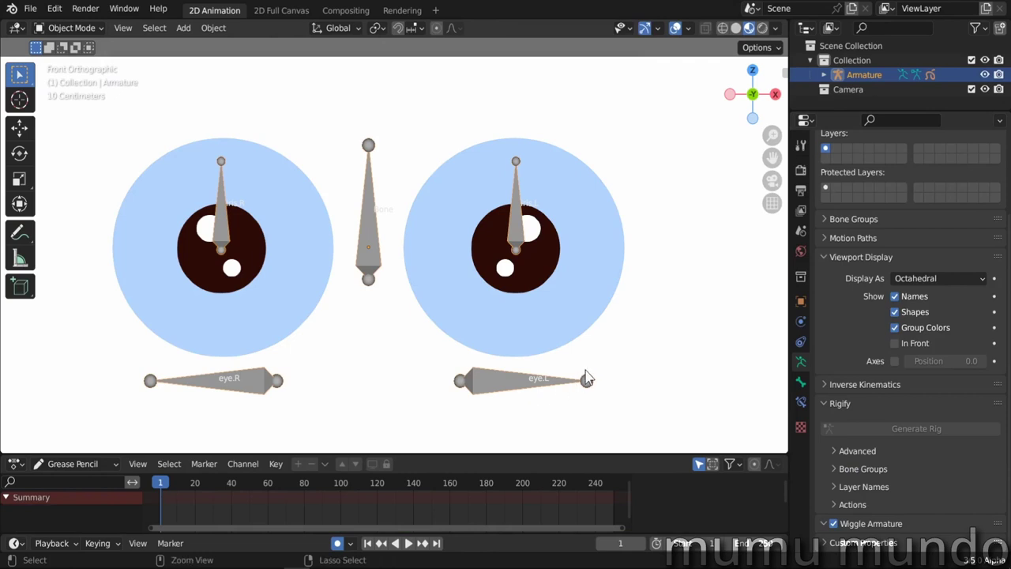
pyautogui.hotkey('ctrl', 'Tab')
pyautogui.click(493, 390)
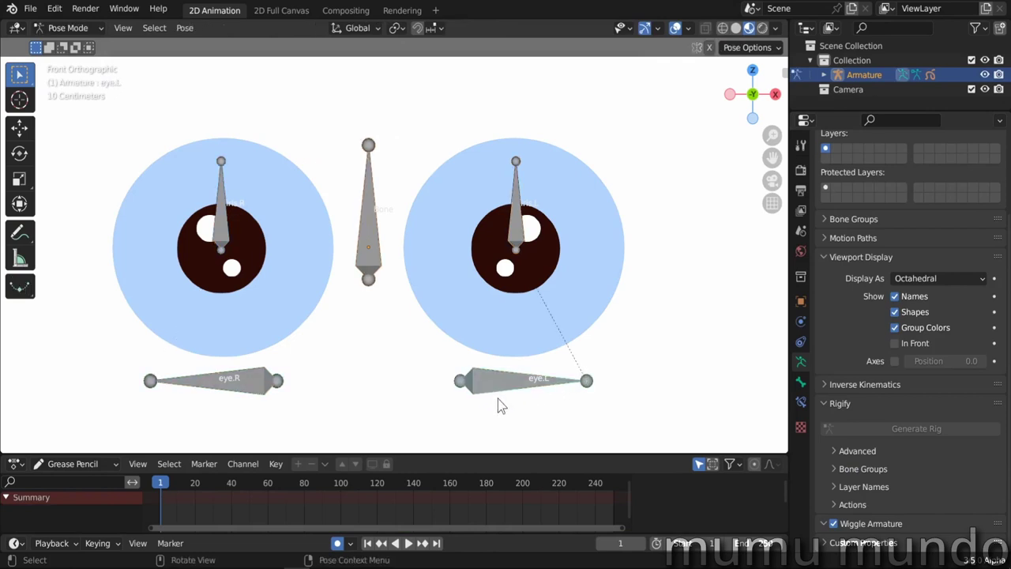
pyautogui.press('g')
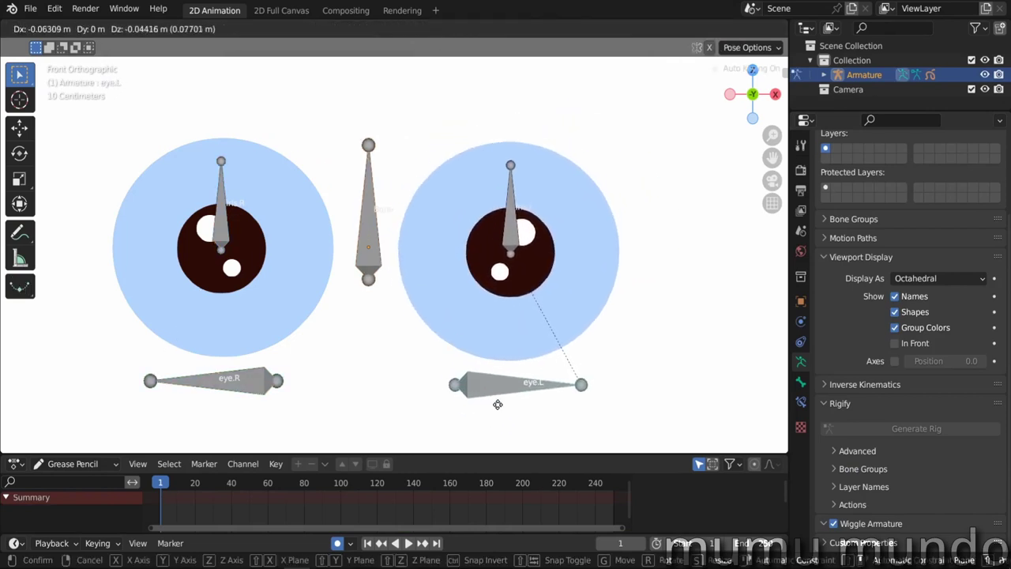
pyautogui.rightClick(514, 390)
pyautogui.hotkey('ctrl', 'shift', 'm')
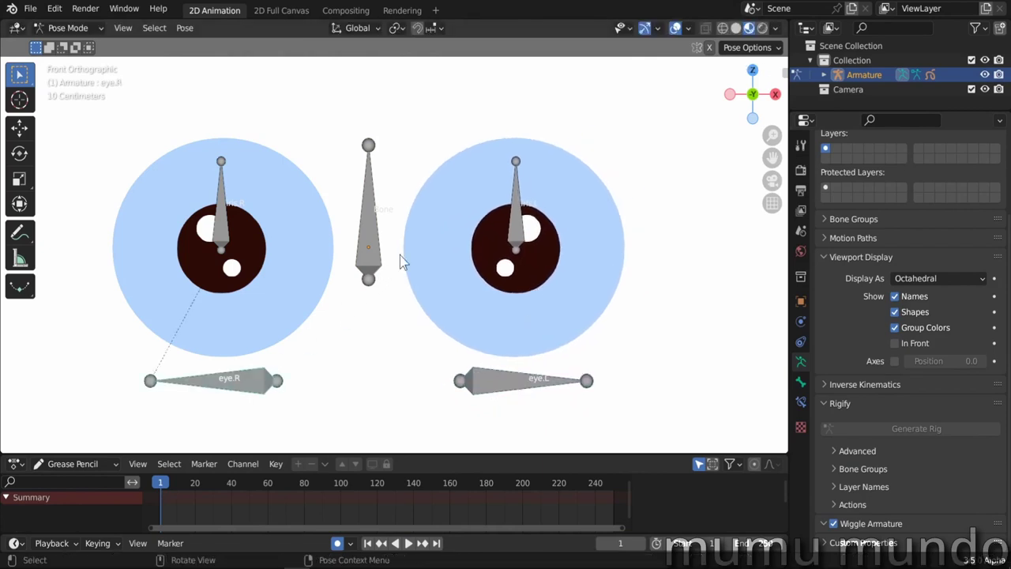
# Add a Copy Transforms constraint to the iris.L bone with the middle bone as its target
pyautogui.click(374, 251)
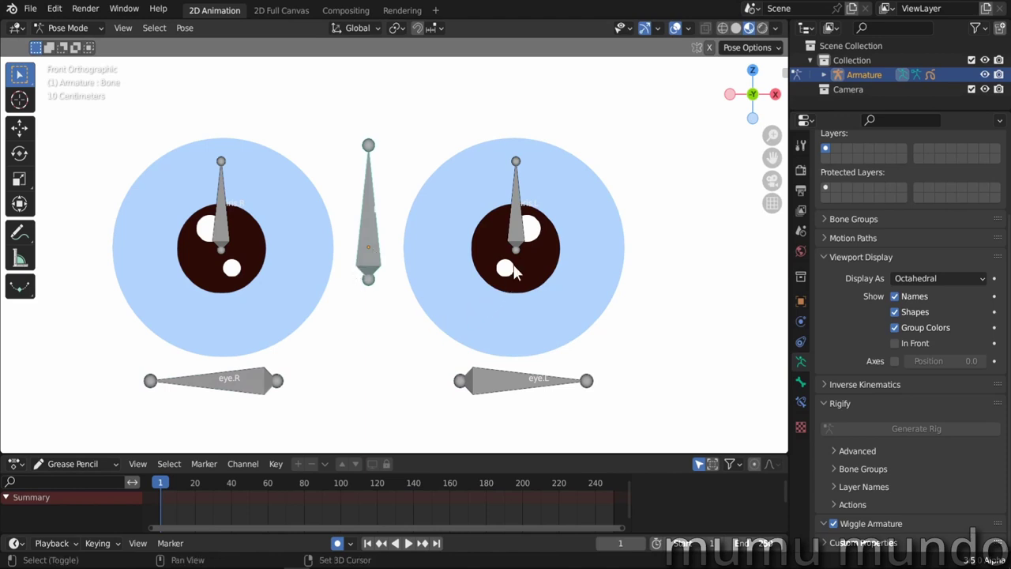
pyautogui.keyDown('shift'); pyautogui.click(520, 236); pyautogui.keyUp('shift')
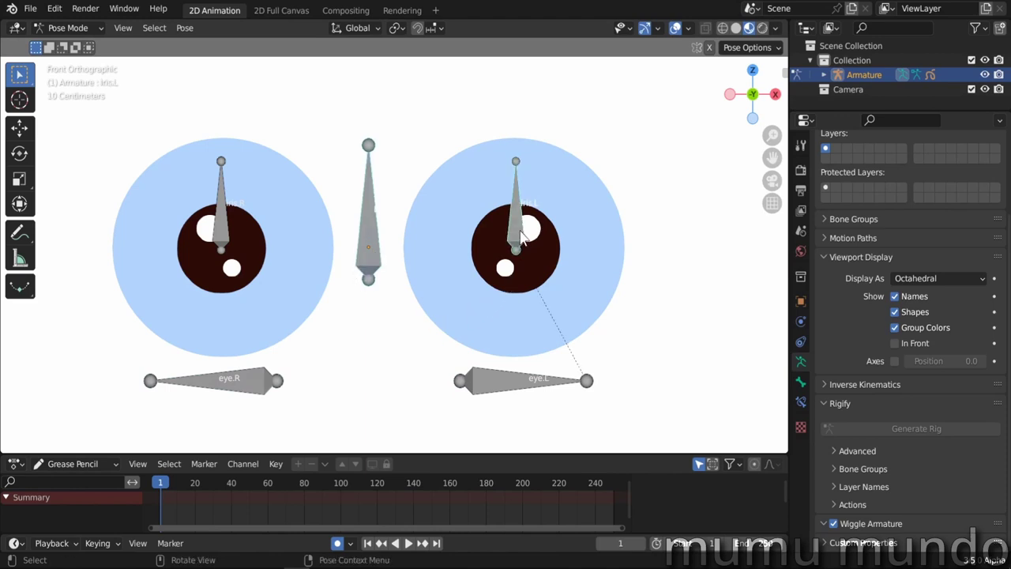
pyautogui.hotkey('shift', 'ctrl', 'c')
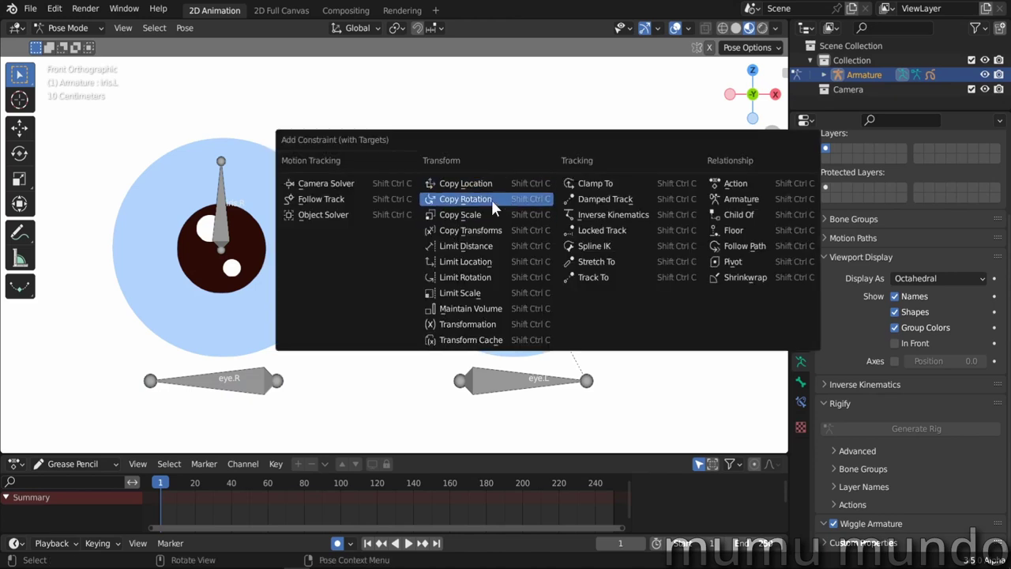
pyautogui.click(467, 231)
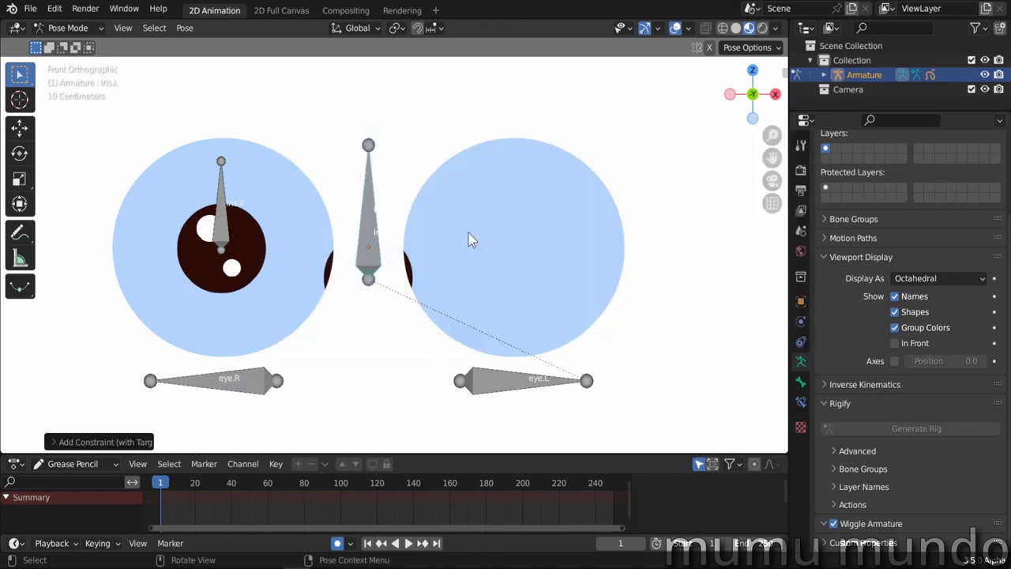
# Set the iris.L bone's Copy Transforms constraint to Local Space for both target and owner, with an influence of 0.5
pyautogui.click(803, 401)
pyautogui.click(909, 168)
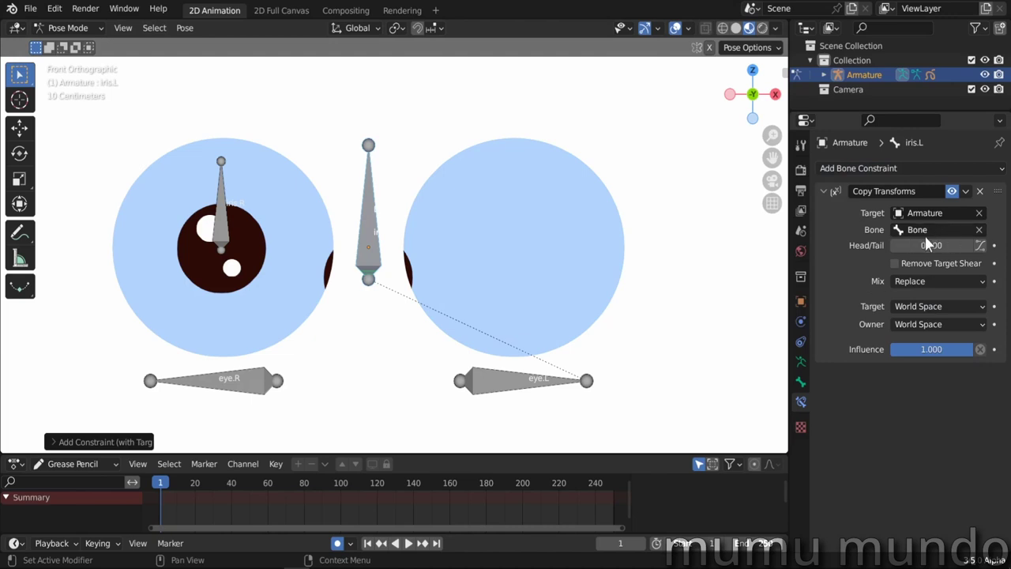
pyautogui.click(909, 306)
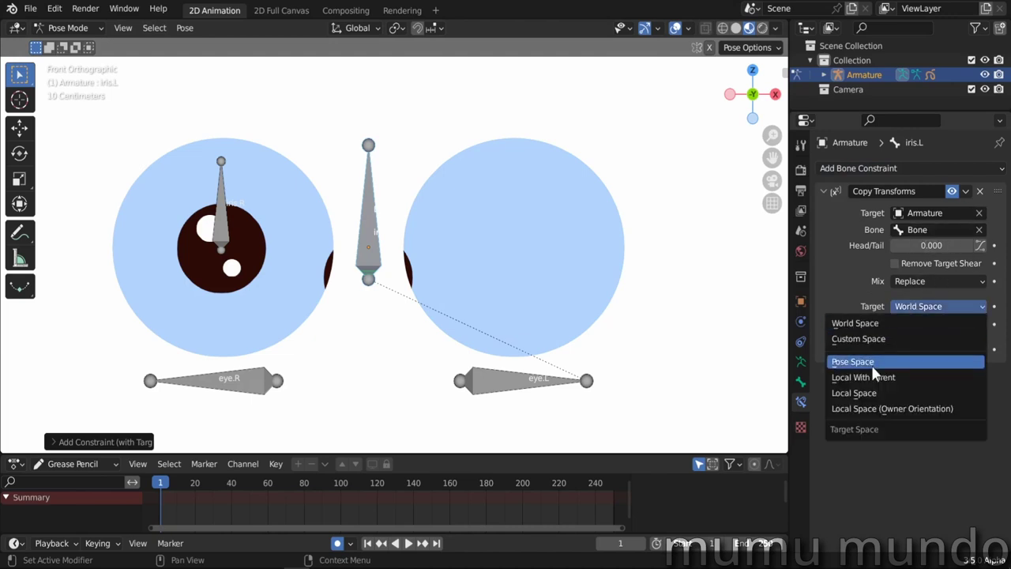
pyautogui.click(877, 395)
pyautogui.click(910, 324)
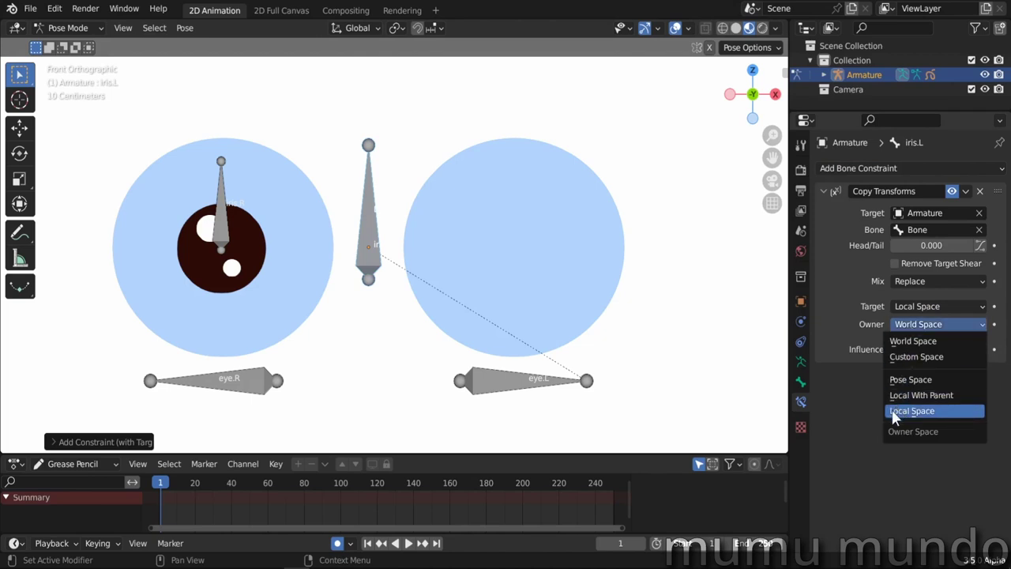
pyautogui.click(907, 410)
pyautogui.click(940, 346)
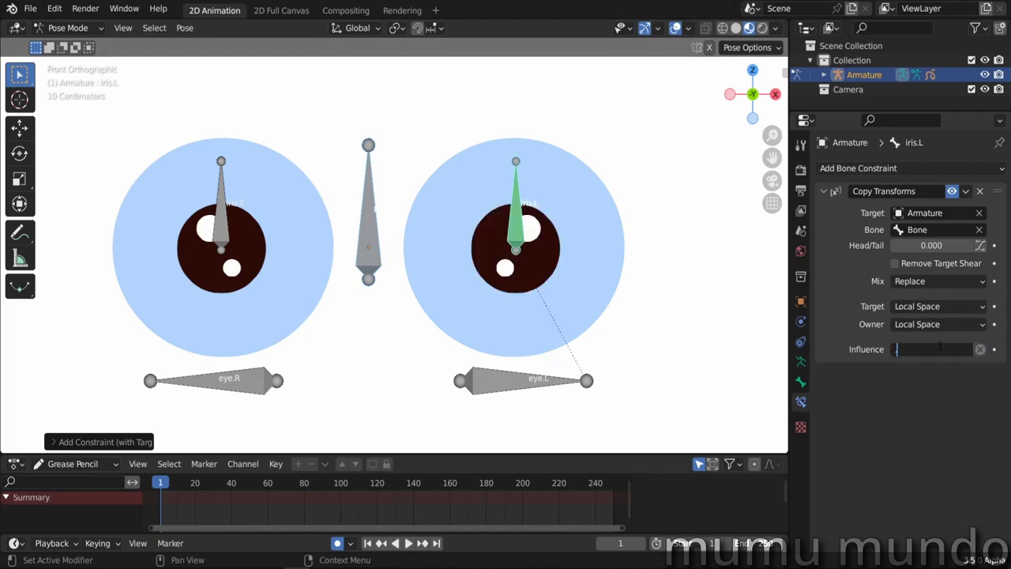
# Add a Copy Transforms constraint to the iris.R bone targeting the middle bone, with target and owner both in Local Space
pyautogui.click(366, 276)
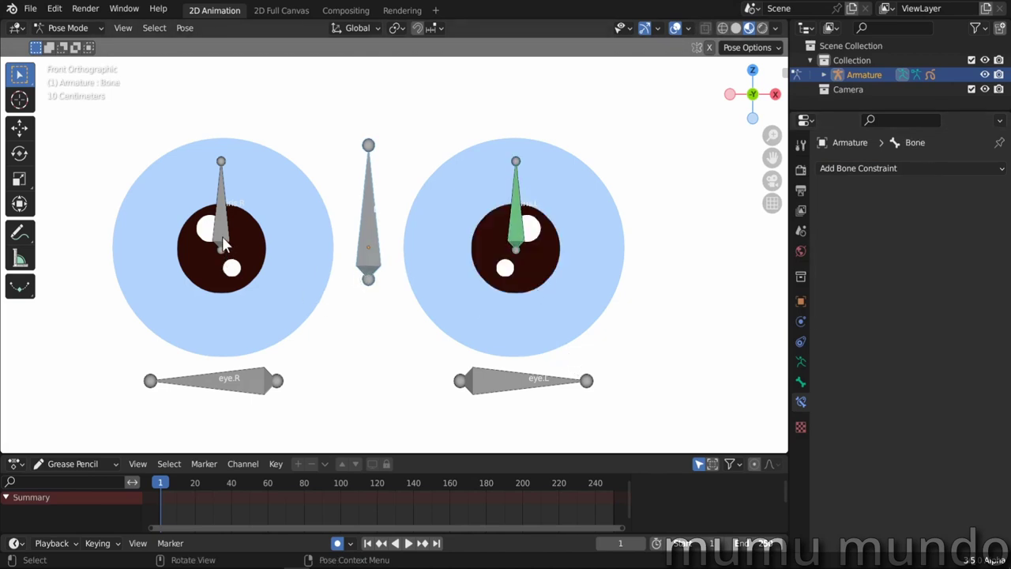
pyautogui.press('shift')
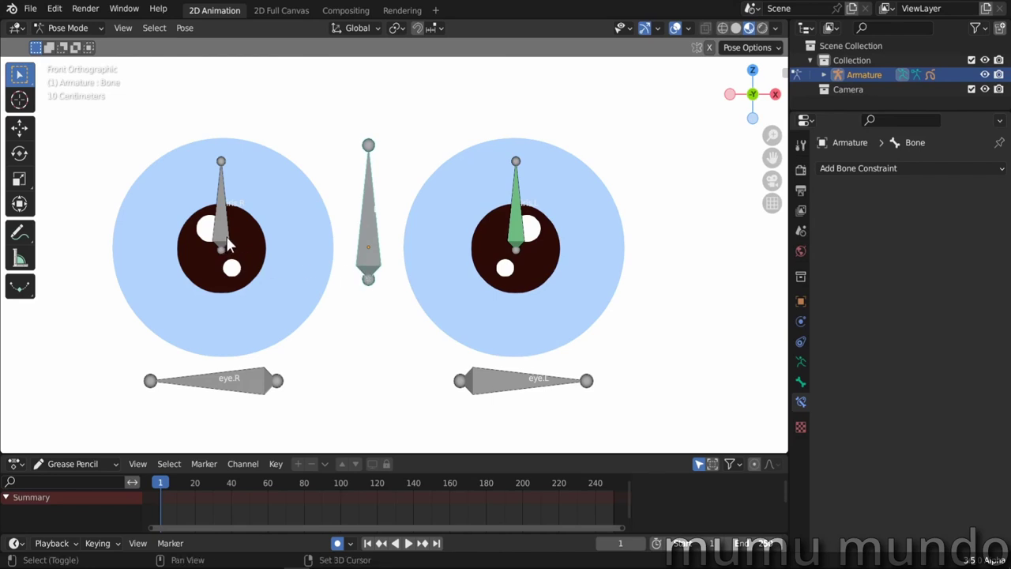
pyautogui.keyDown('shift'); pyautogui.click(226, 235); pyautogui.keyUp('shift')
pyautogui.hotkey('ctrl', 'shift', 'c')
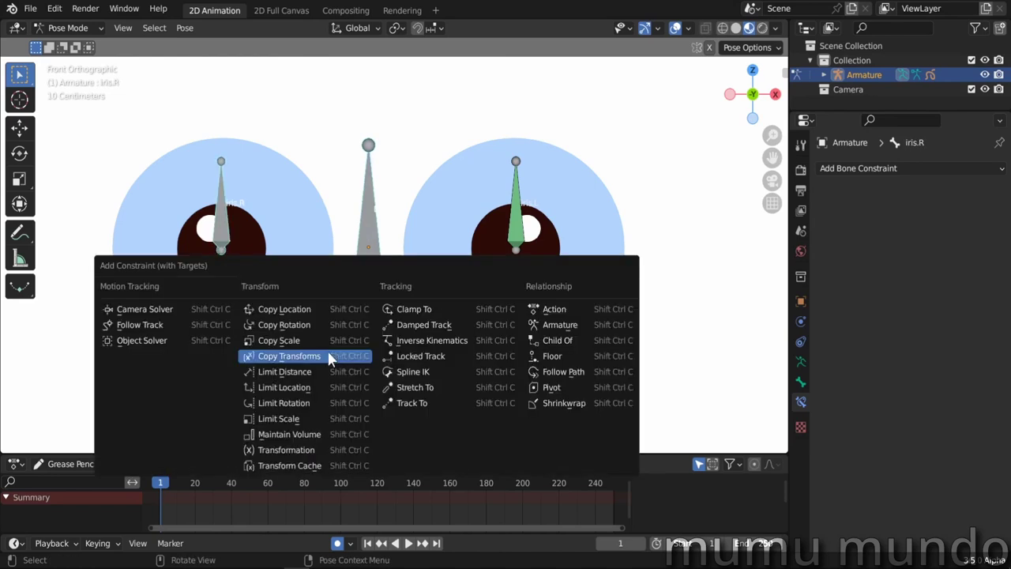
pyautogui.click(331, 356)
pyautogui.click(905, 306)
pyautogui.click(908, 388)
pyautogui.click(912, 324)
pyautogui.click(908, 406)
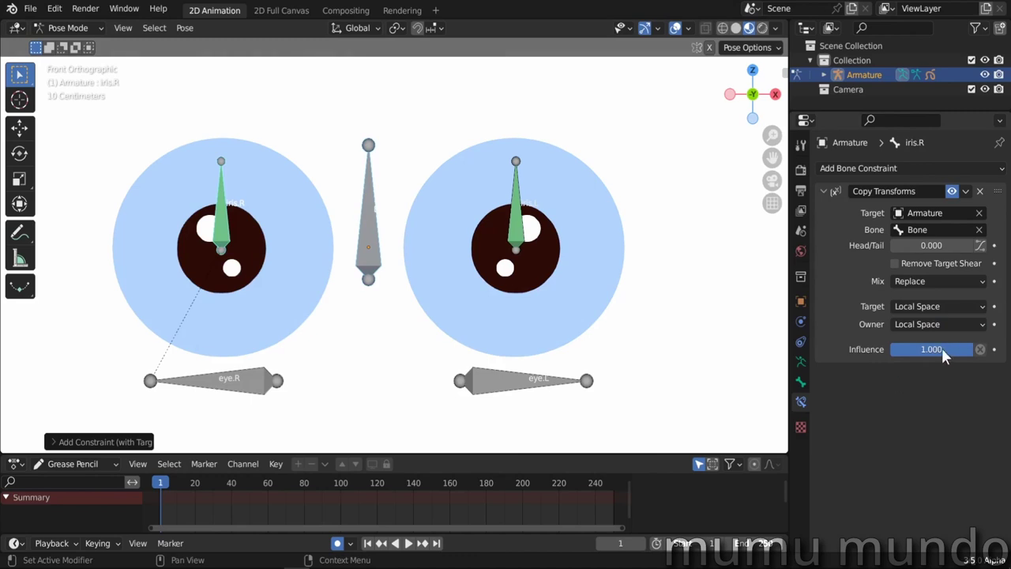
# Try moving the middle bone, the iris.R bone and the iris.L bone in turn to compare how the irises follow
pyautogui.click(369, 267)
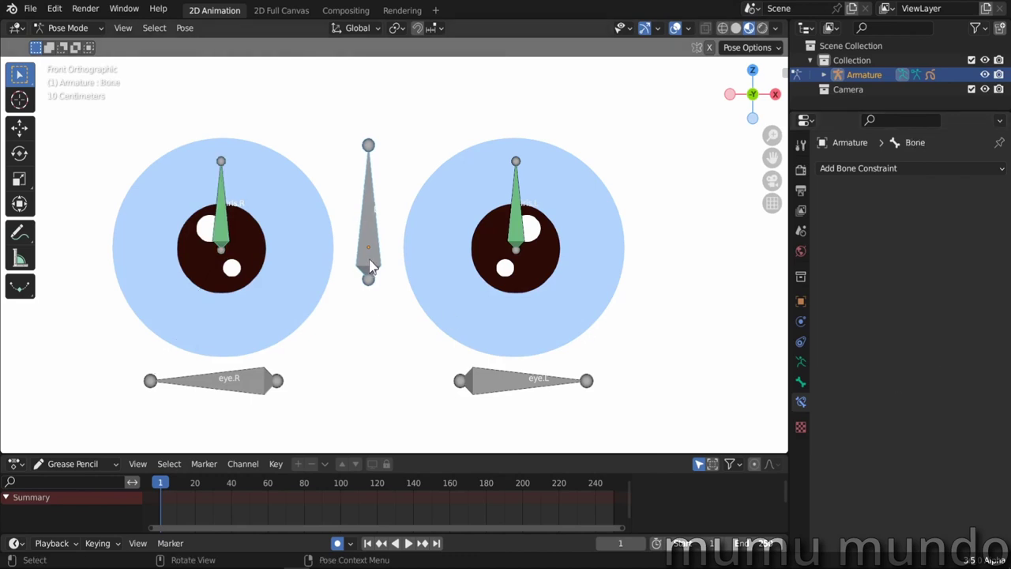
pyautogui.press('g')
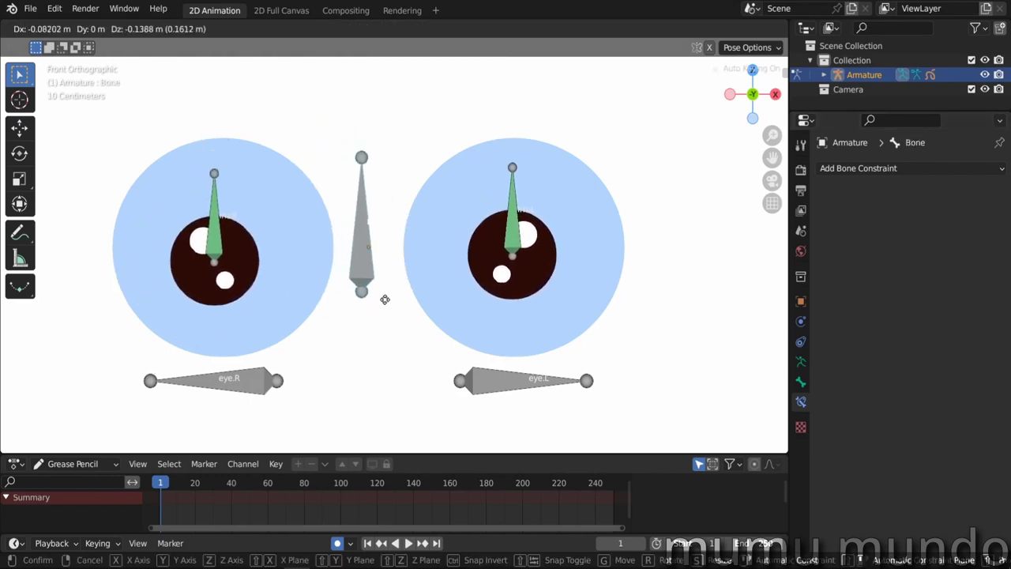
pyautogui.rightClick(385, 299)
pyautogui.click(225, 253)
pyautogui.press('g')
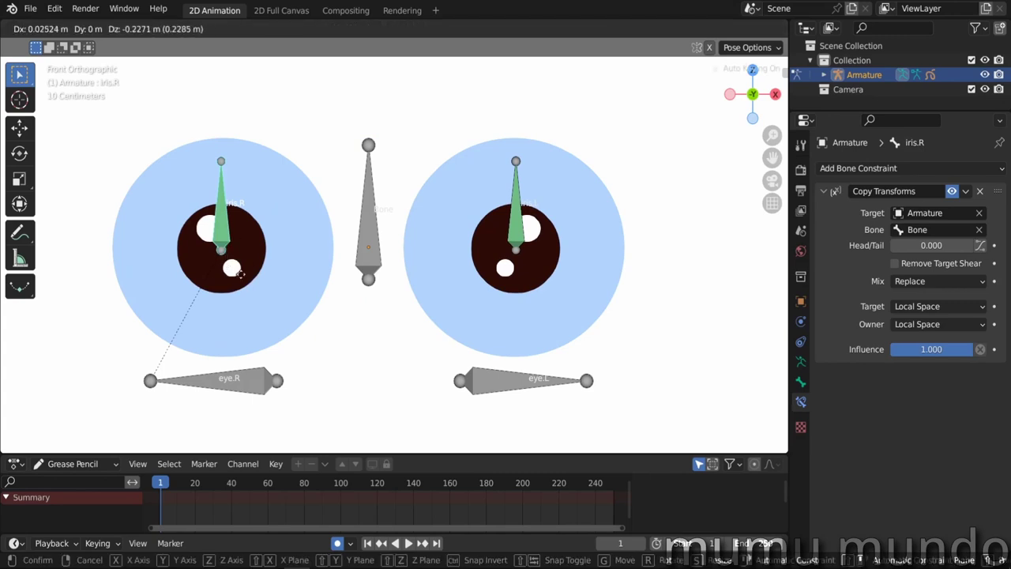
pyautogui.click(255, 277)
pyautogui.click(525, 245)
pyautogui.press('g')
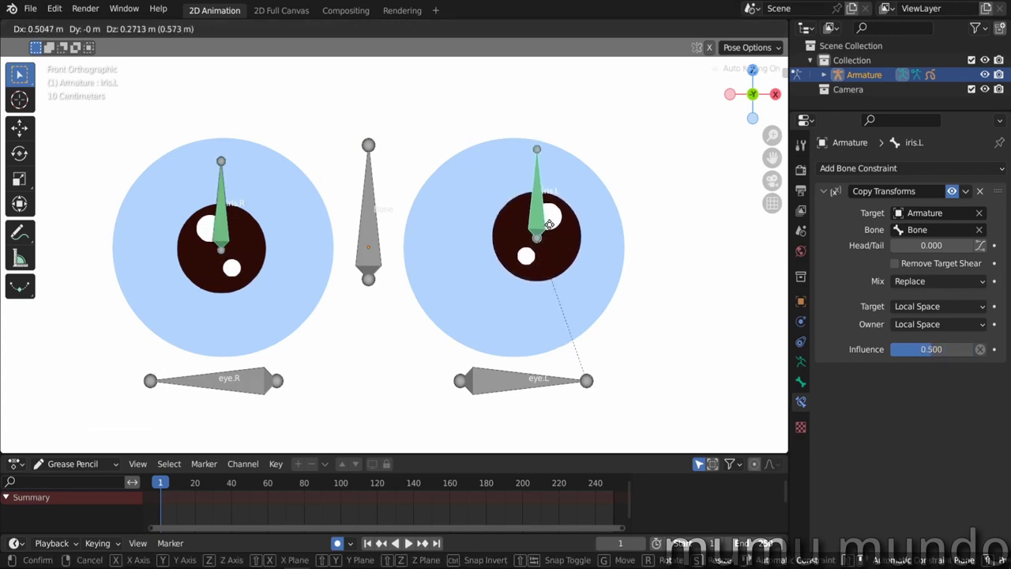
pyautogui.click(531, 229)
pyautogui.click(372, 256)
pyautogui.press('g')
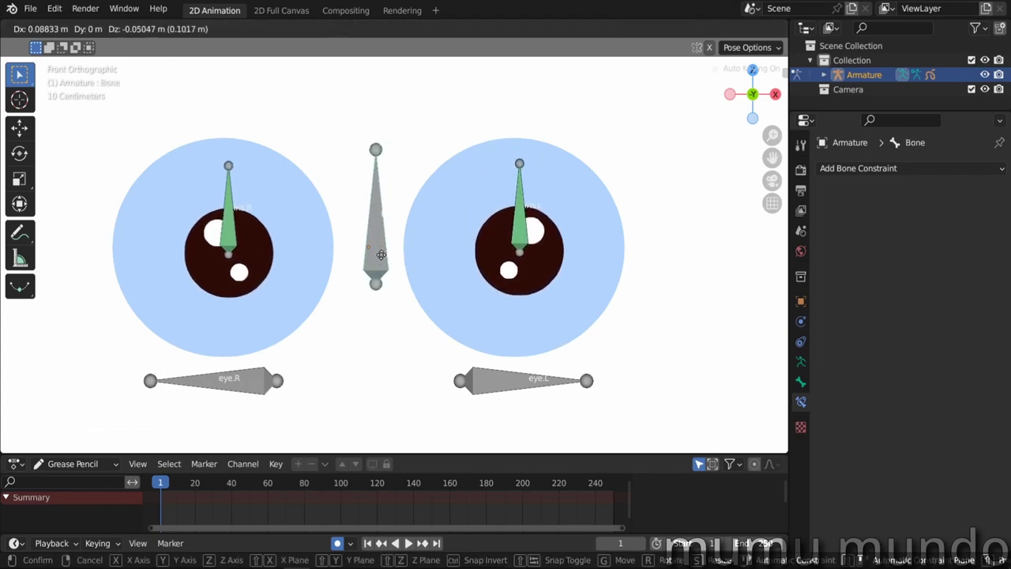
pyautogui.rightClick(381, 254)
# Set the influence of the iris.R bone's Copy Transforms constraint to 0.5
pyautogui.click(221, 213)
pyautogui.doubleClick(934, 349)
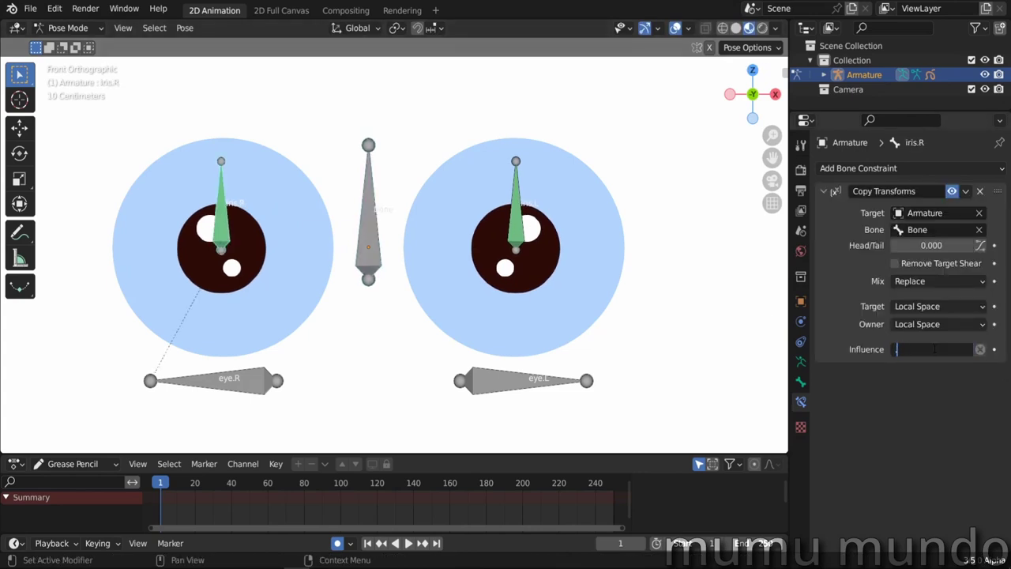
pyautogui.write('1')
pyautogui.press('Return')
# Try moving, scaling and rotating the middle bone to test its control over both irises
pyautogui.click(369, 237)
pyautogui.press('g')
pyautogui.rightClick(377, 312)
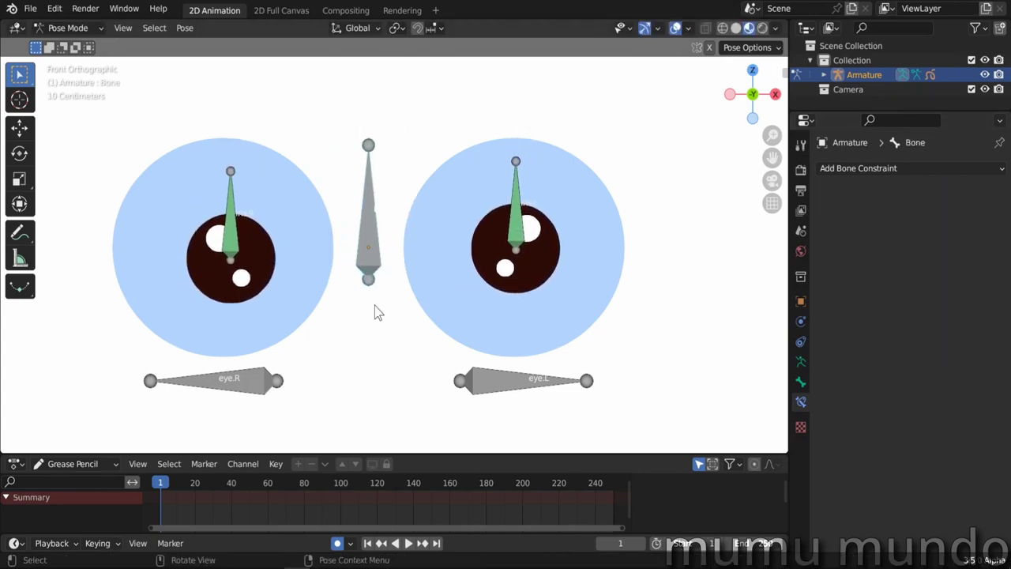
pyautogui.press('s')
pyautogui.rightClick(440, 338)
pyautogui.press('r')
pyautogui.rightClick(541, 355)
# Scale the eye.L bone to nearly twice its size and reposition it so the enlarged eye sits close beside the other
pyautogui.click(500, 386)
pyautogui.press('g')
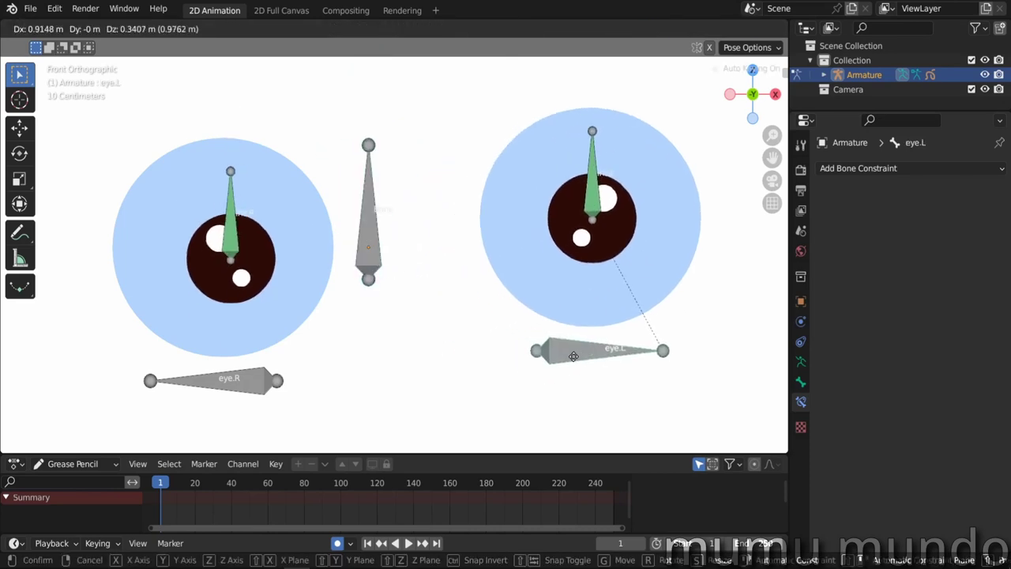
pyautogui.click(575, 355)
pyautogui.press('s')
pyautogui.click(666, 367)
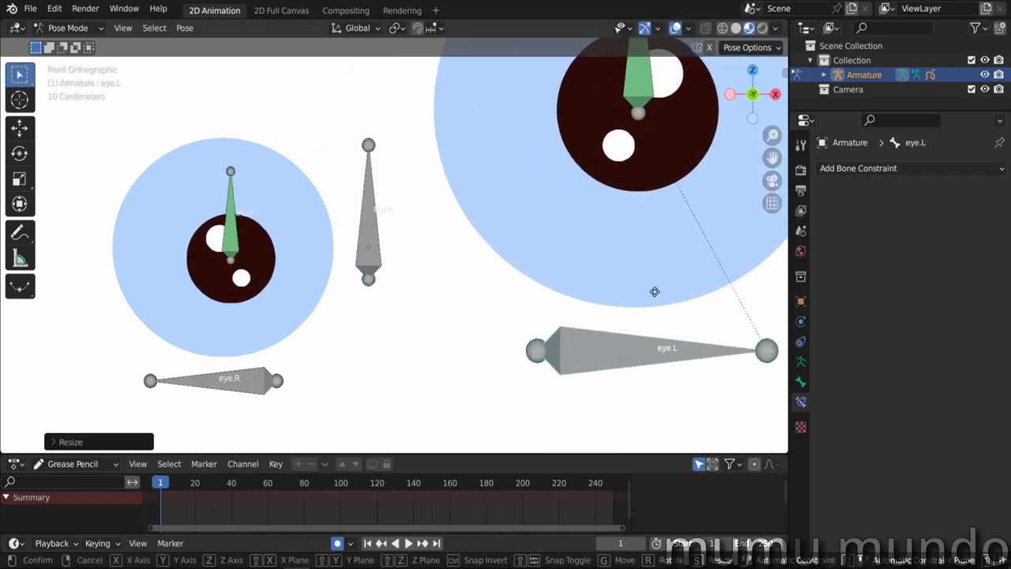
pyautogui.click(557, 417)
# Try moving the middle bone sideways to test both irises with the eyes at different sizes
pyautogui.click(366, 303)
pyautogui.press('g')
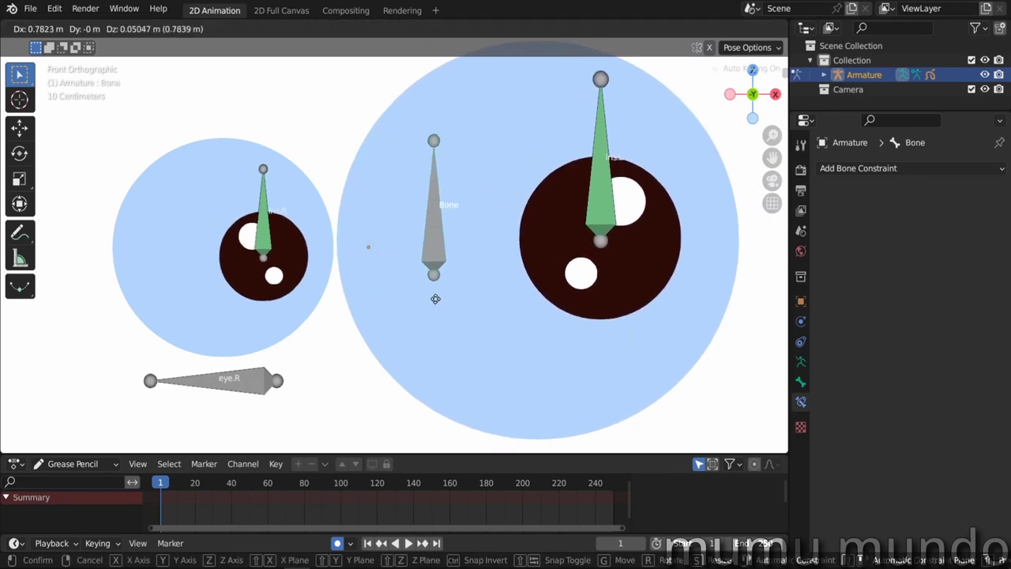
pyautogui.click(371, 306)
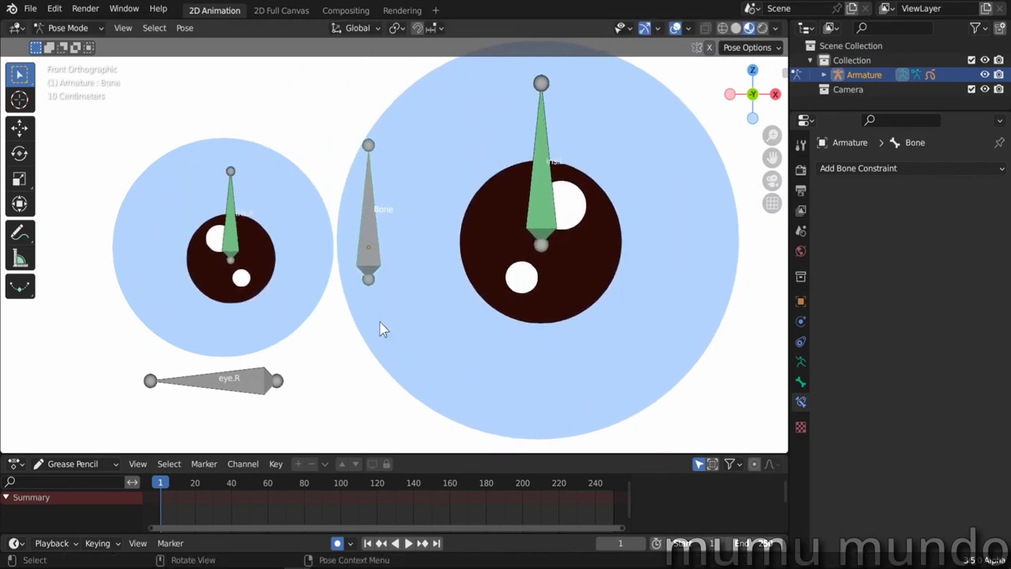